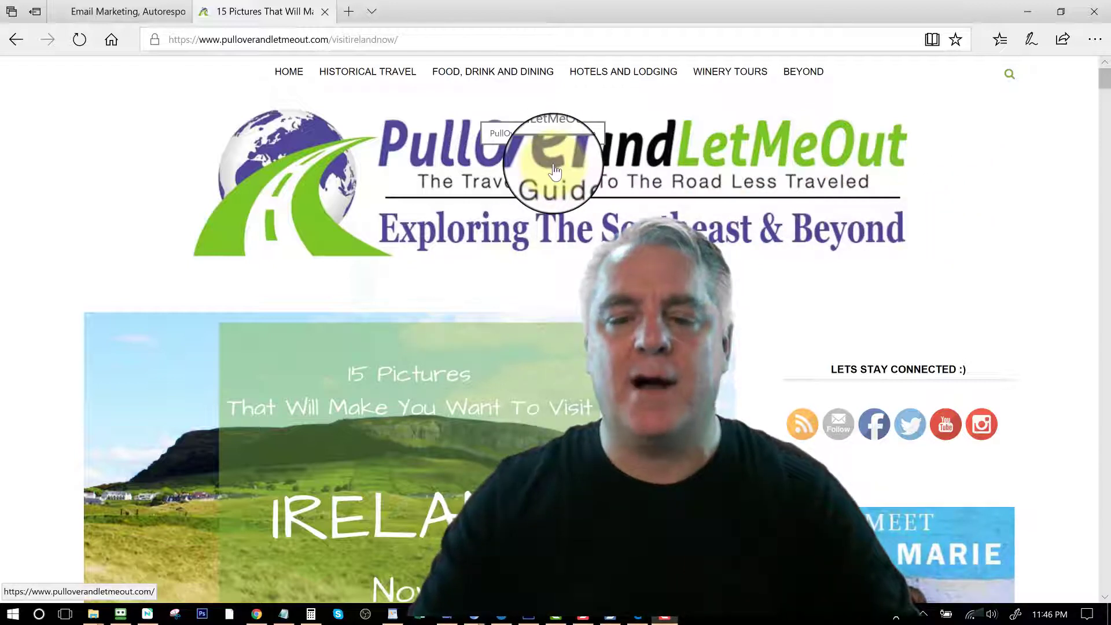
- Look through the Ireland pictures blog post down to the e-mail opt-in form below the Dublin picture
scroll(806, 293, "down", 3)
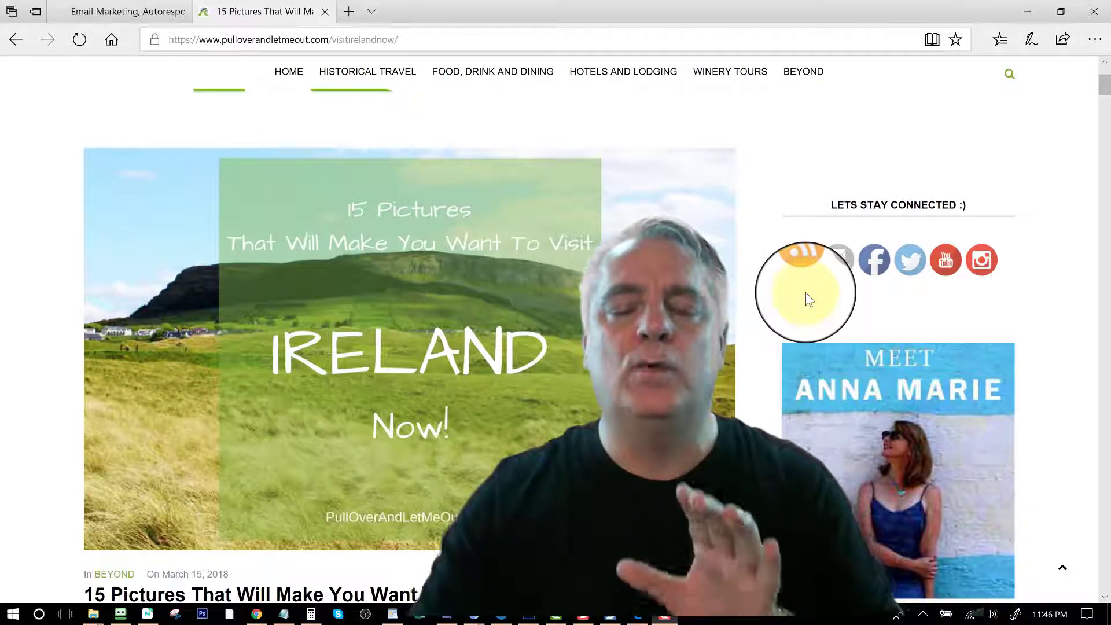
scroll(809, 299, "up", 3)
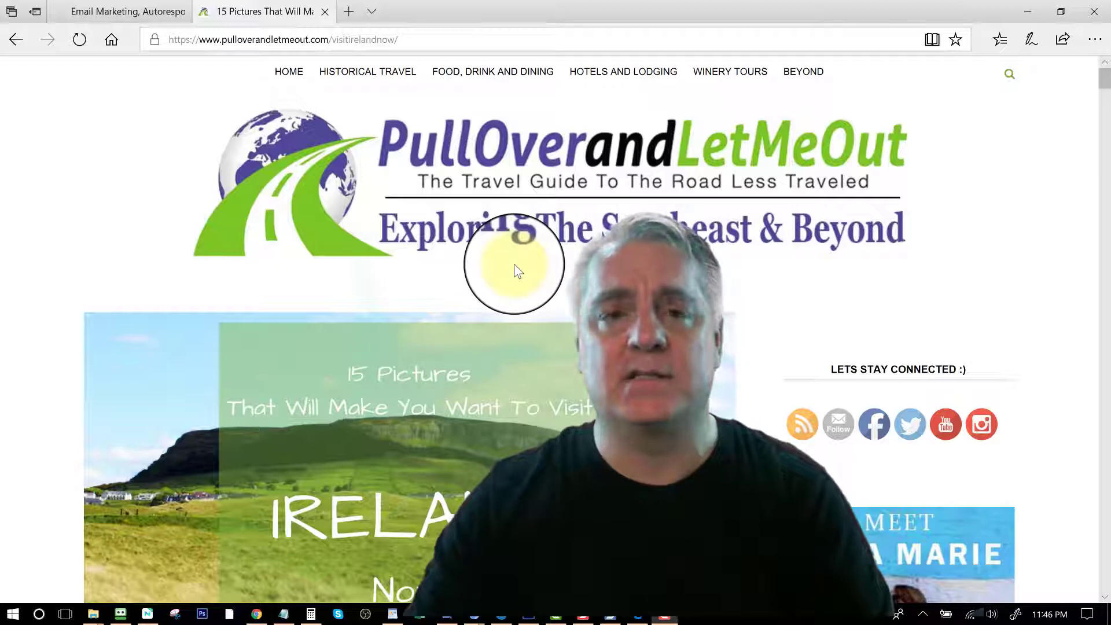
scroll(515, 266, "down", 3)
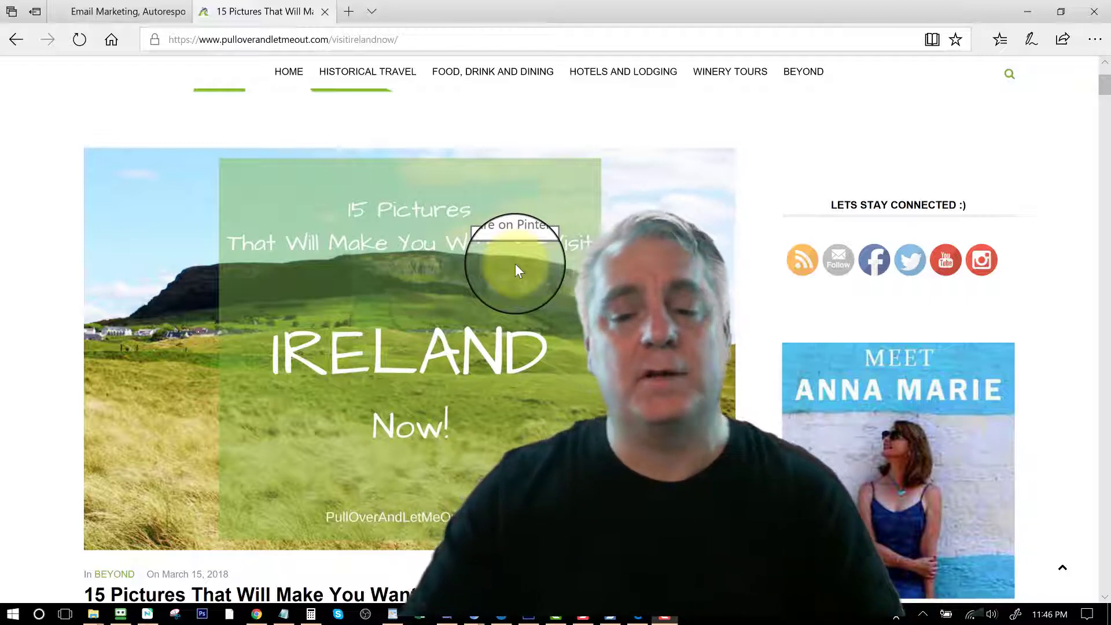
scroll(519, 272, "down", 3)
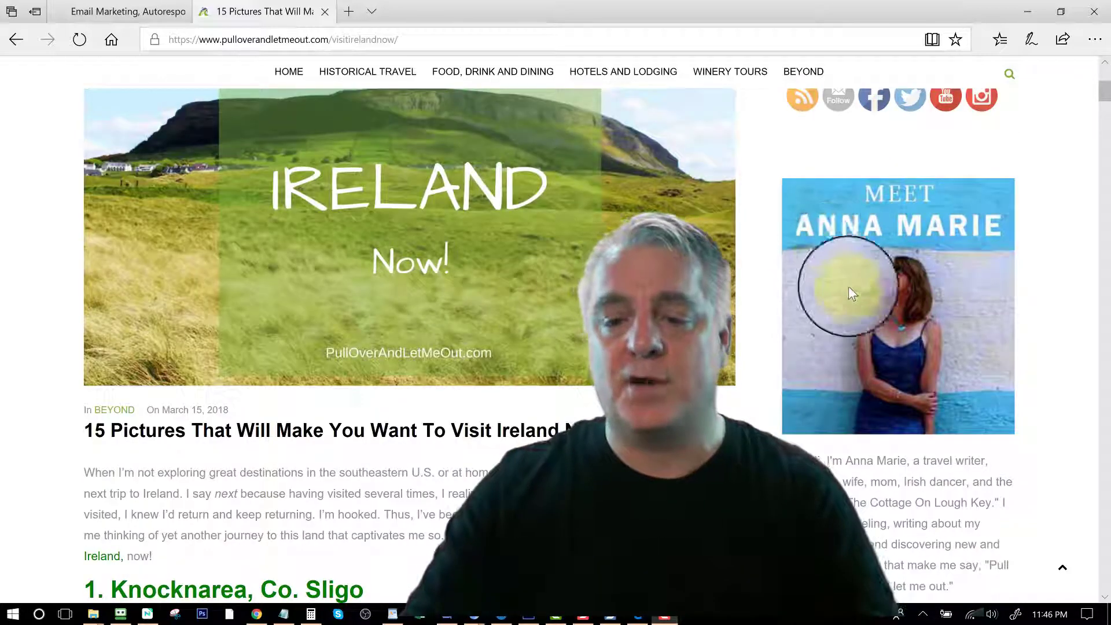
scroll(843, 273, "down", 6)
scroll(809, 327, "down", 2)
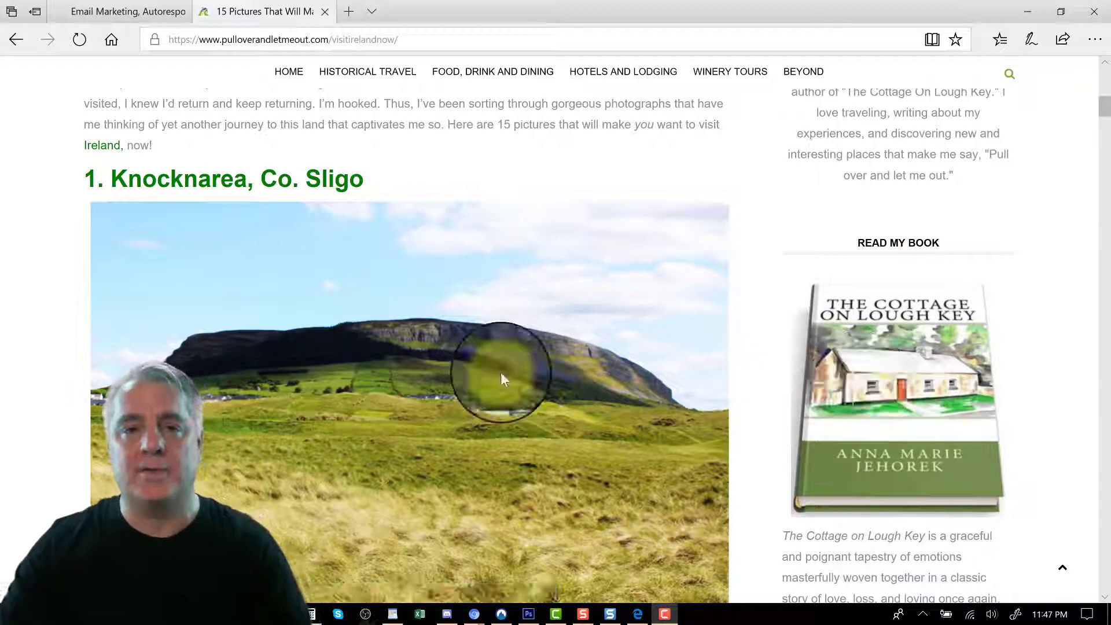
scroll(502, 378, "down", 5)
scroll(502, 377, "up", 7)
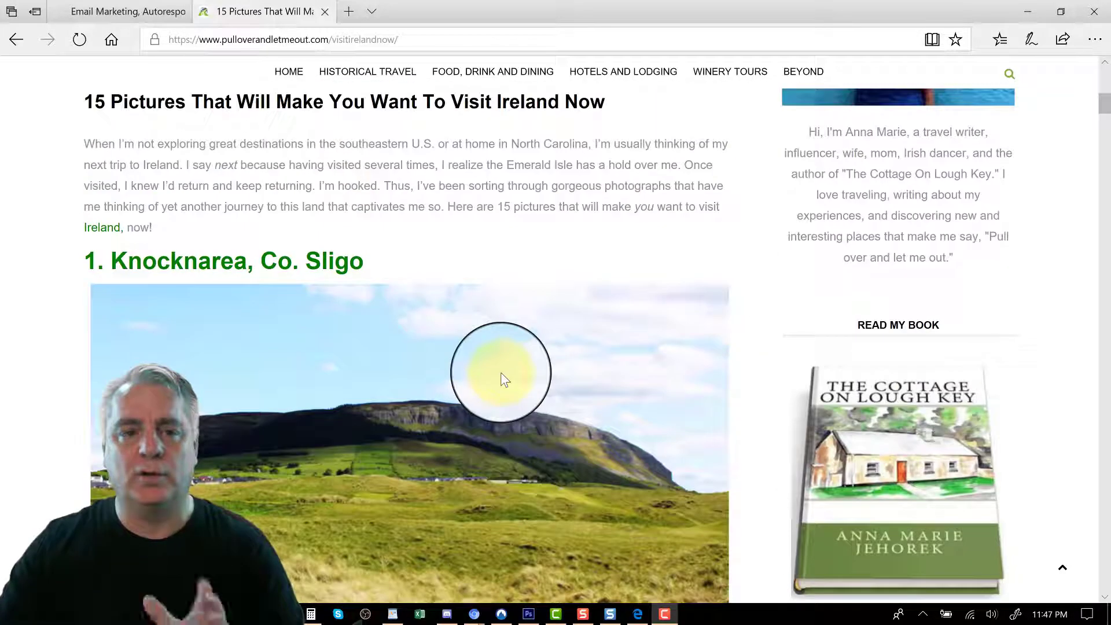
scroll(501, 380, "down", 4)
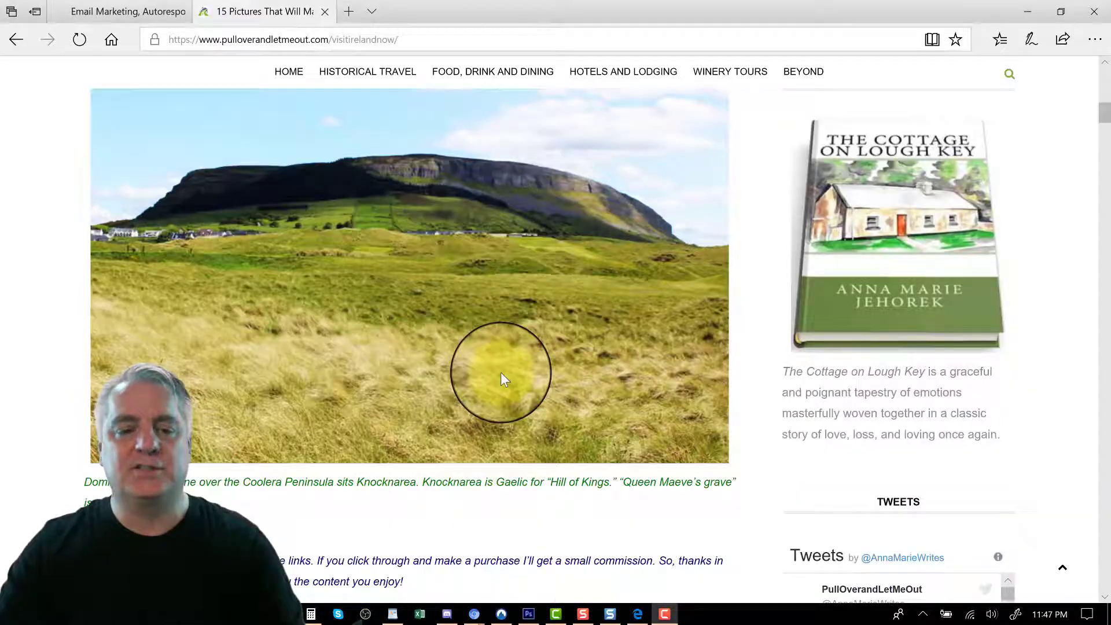
scroll(501, 380, "down", 4)
scroll(501, 379, "down", 15)
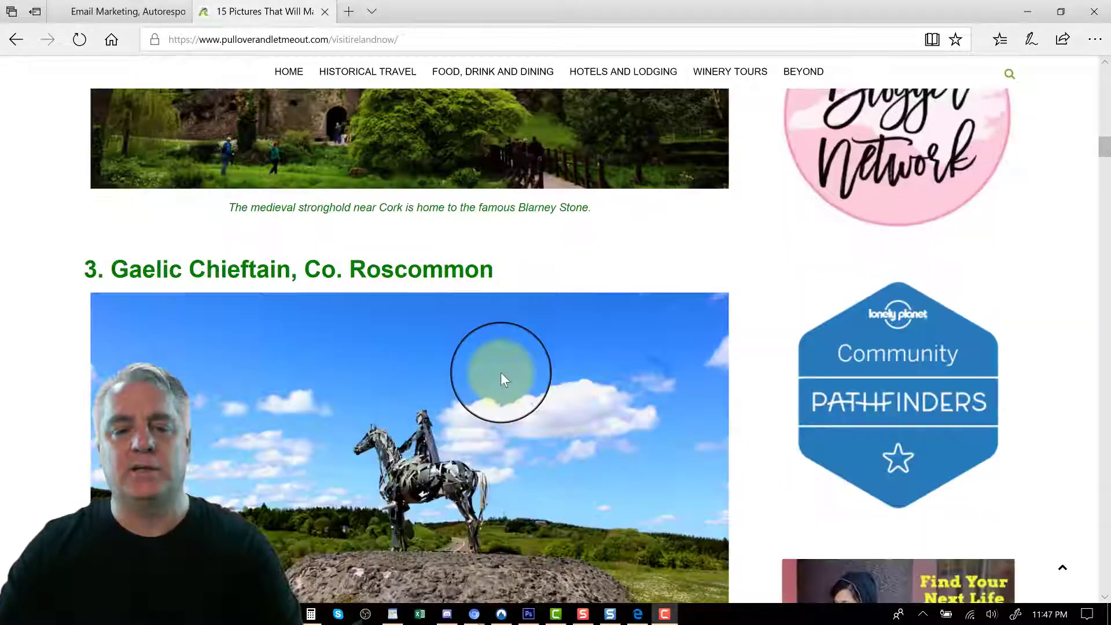
scroll(501, 377, "down", 14)
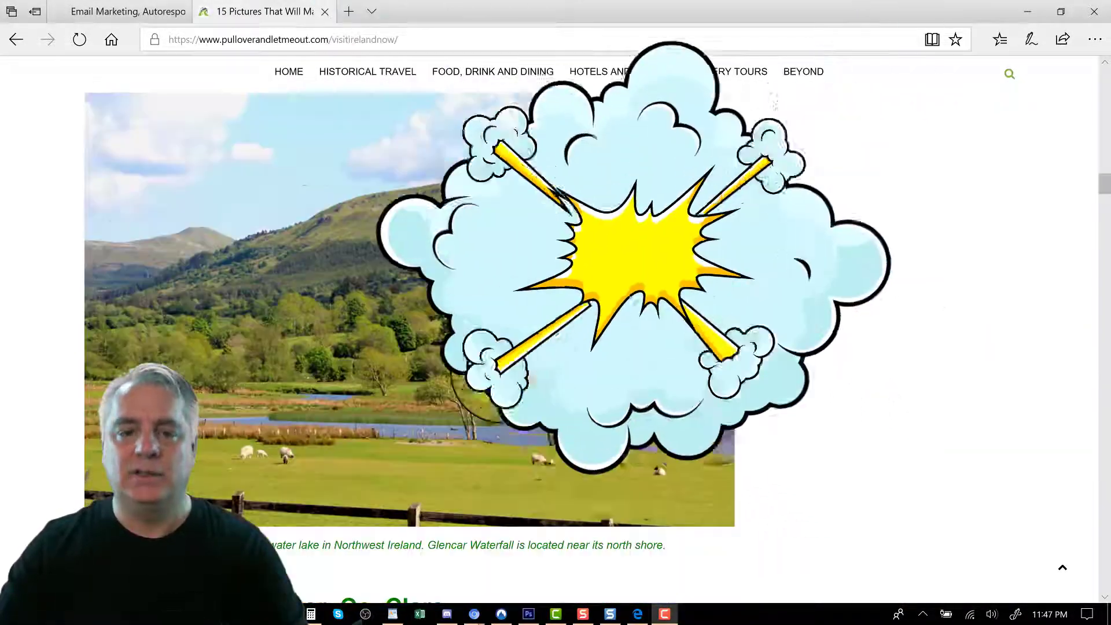
scroll(504, 382, "down", 7)
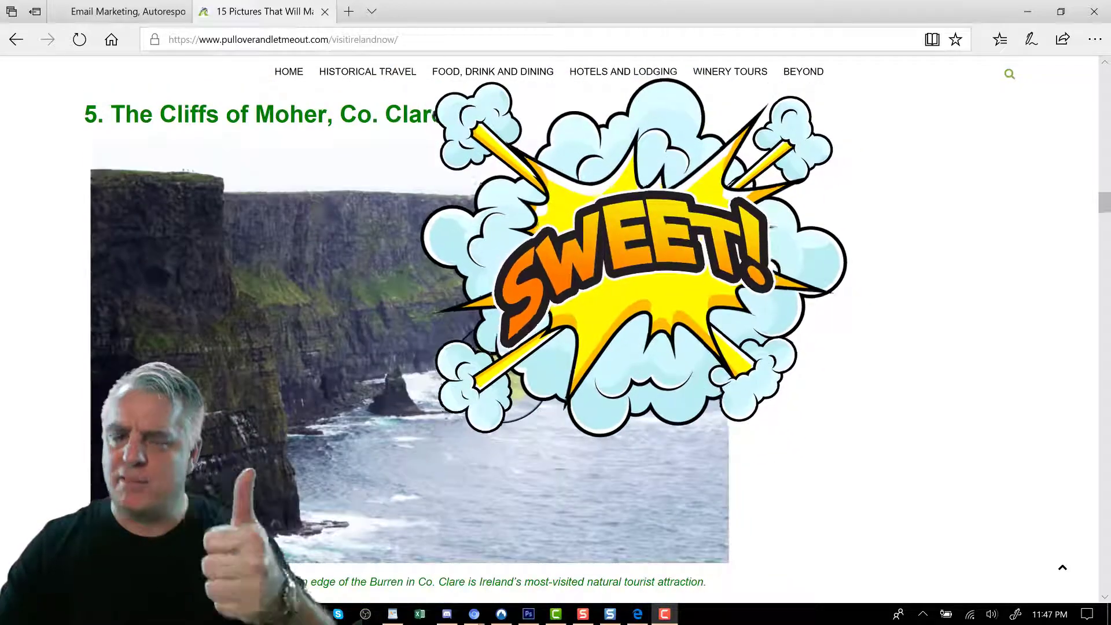
scroll(502, 380, "down", 10)
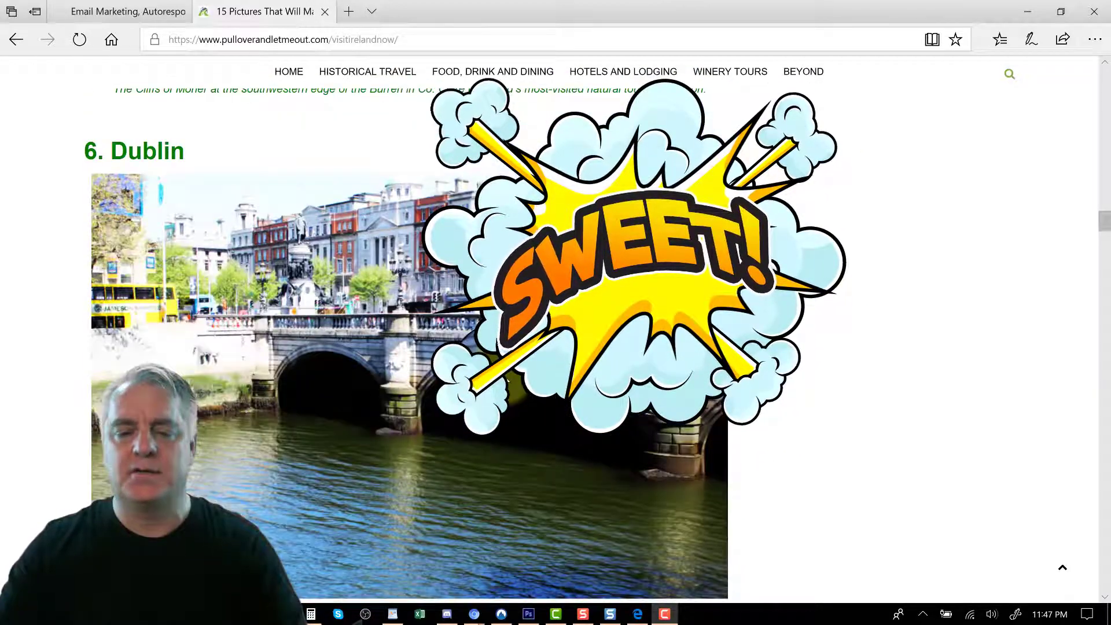
scroll(501, 375, "down", 3)
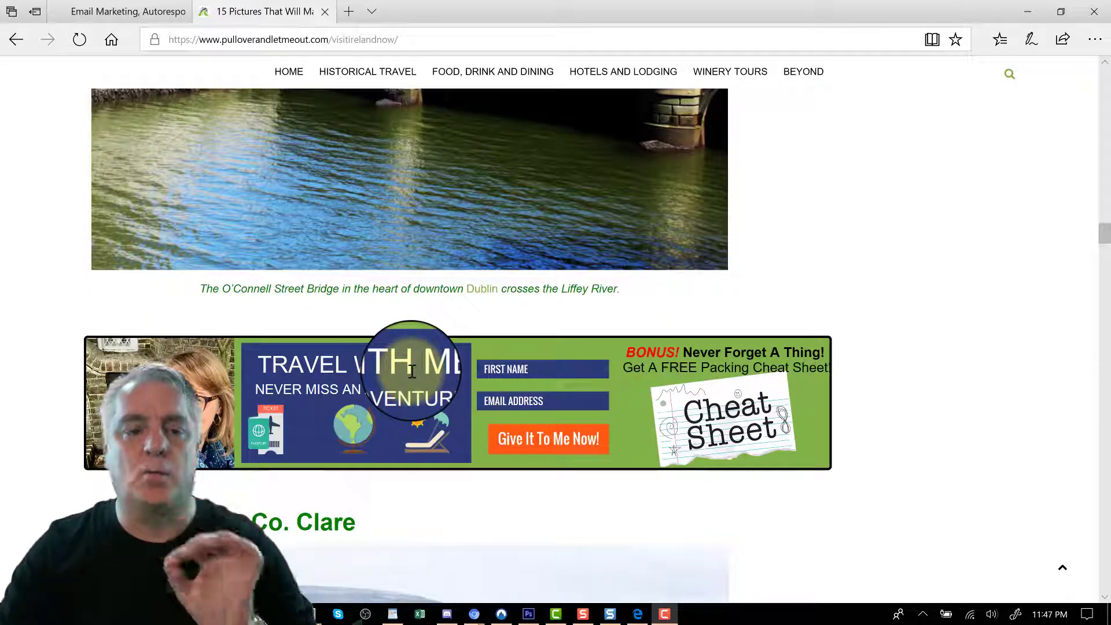
- Switch to the GetResponse dashboard and open the Forms & surveys management page
left_click(93, 10)
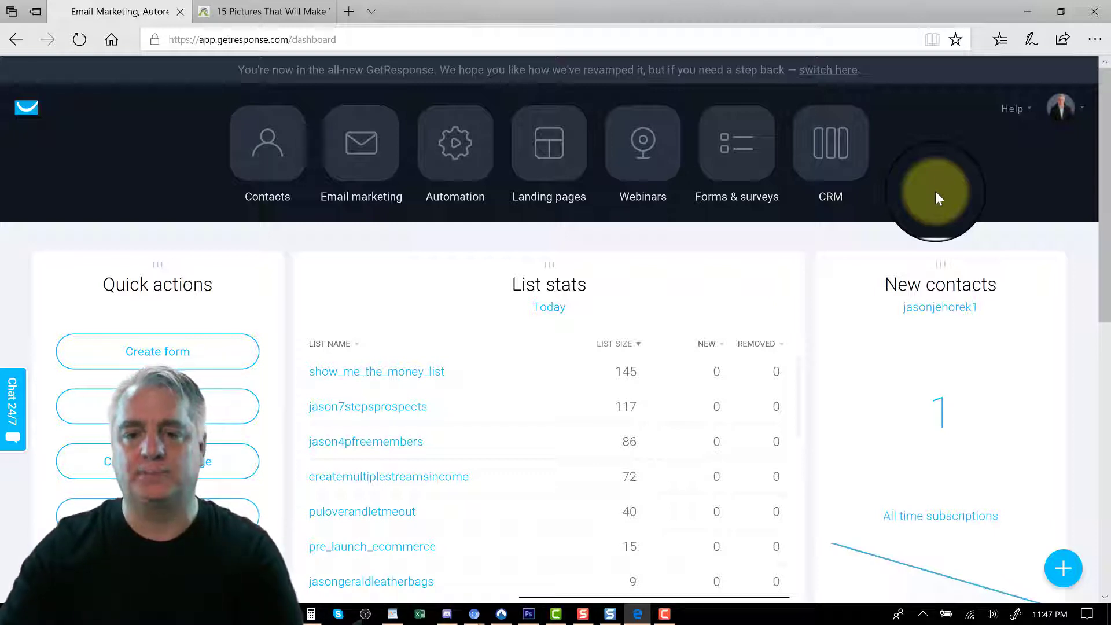
left_click(728, 144)
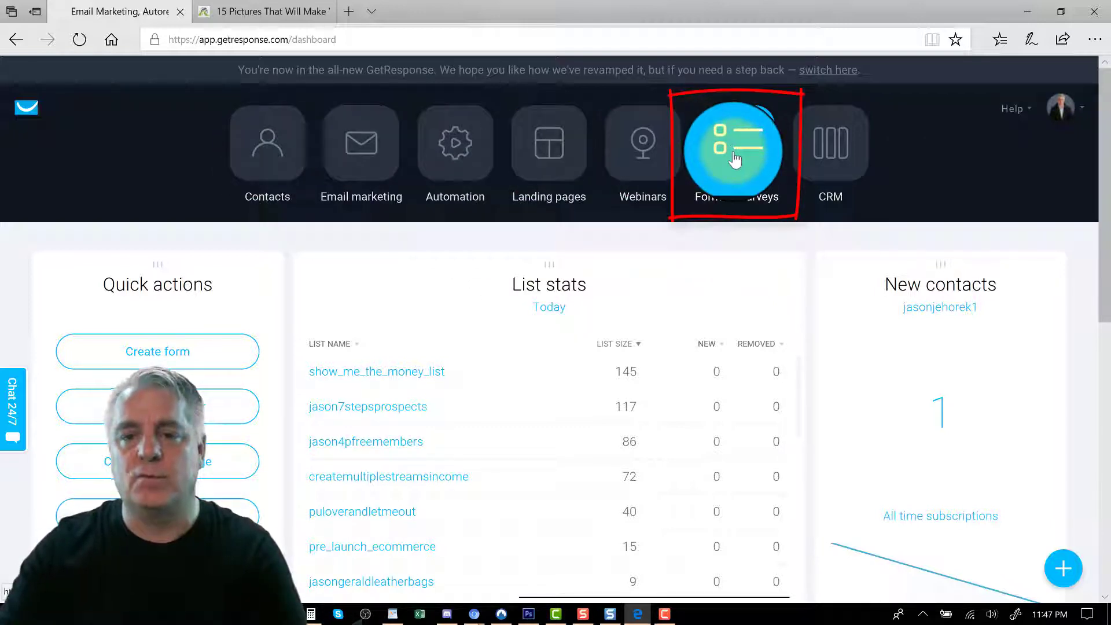
left_click(734, 151)
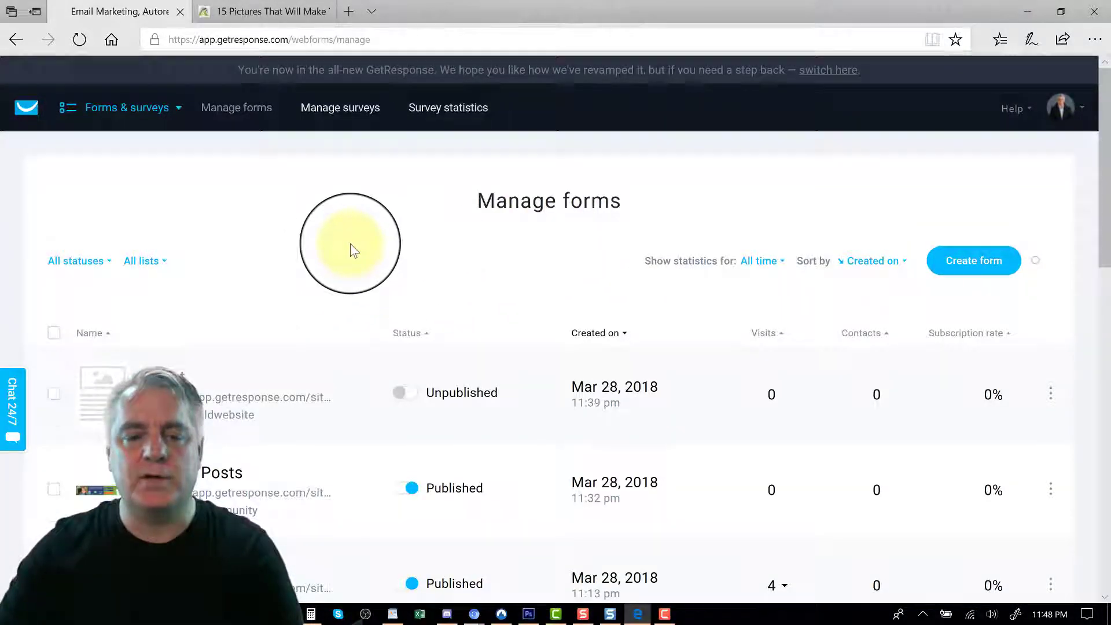
- Examine the list of existing forms, including their names, publication status and visit statistics
scroll(351, 248, "down", 4)
scroll(351, 245, "down", 10)
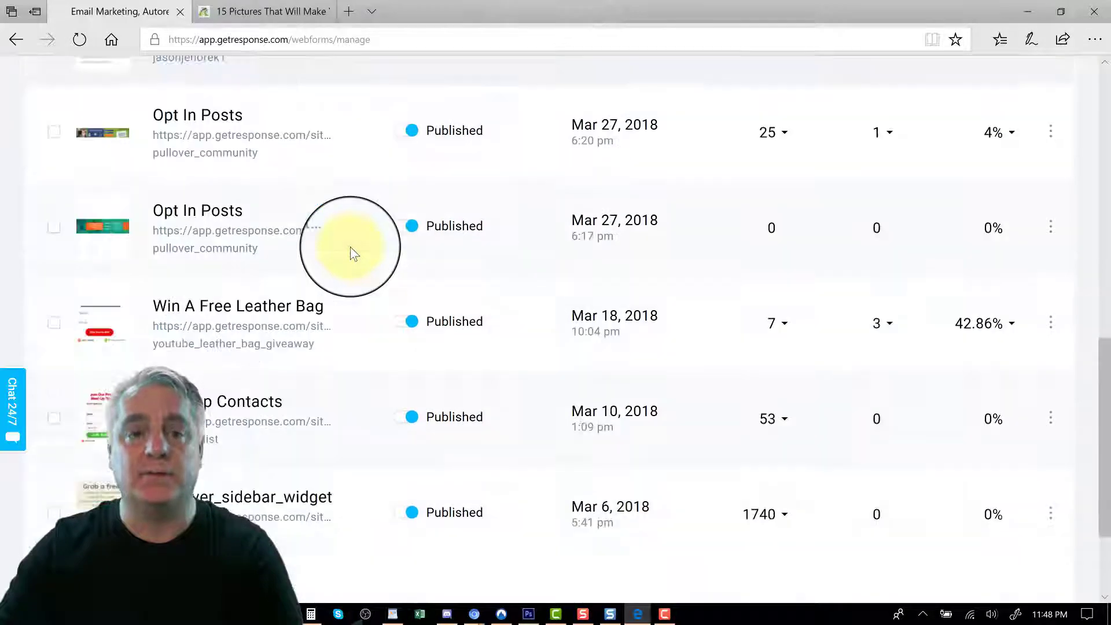
scroll(350, 248, "up", 14)
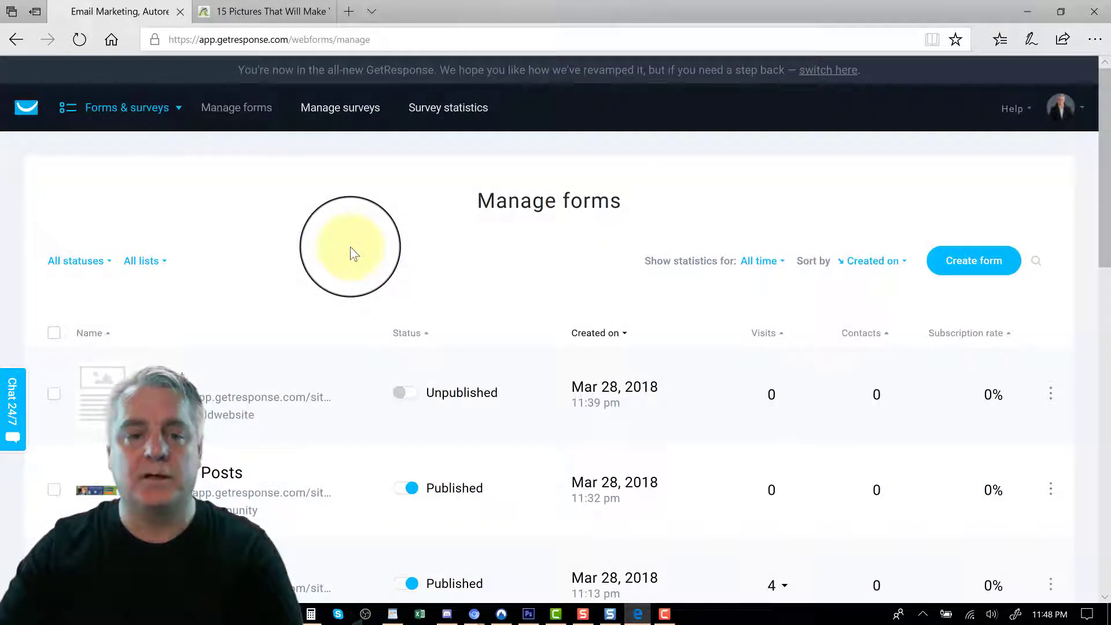
scroll(350, 252, "down", 3)
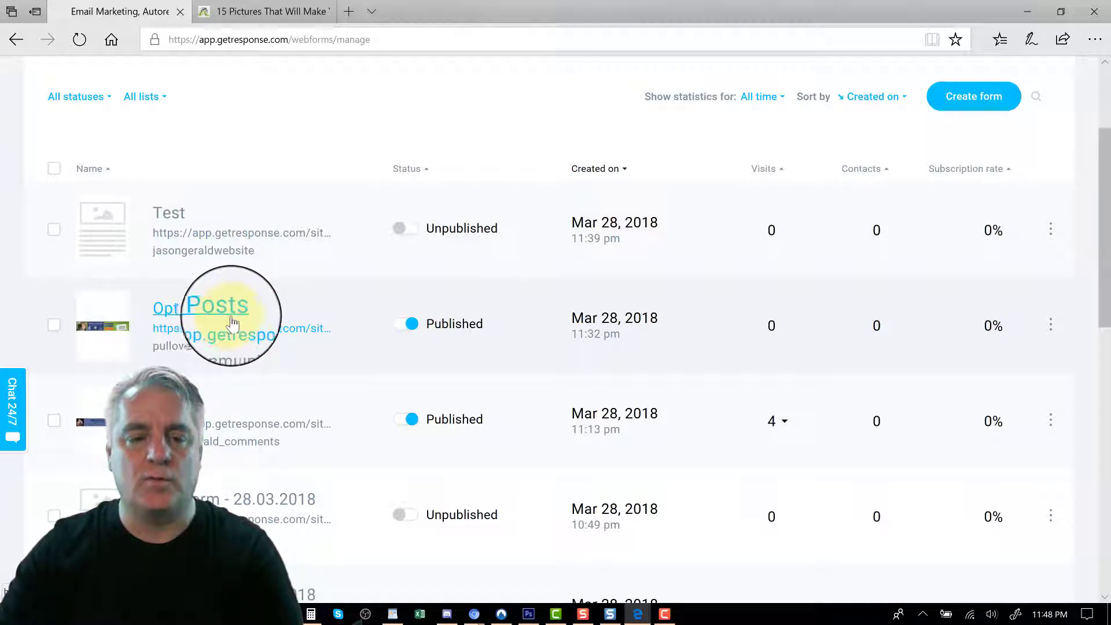
left_click(1051, 333)
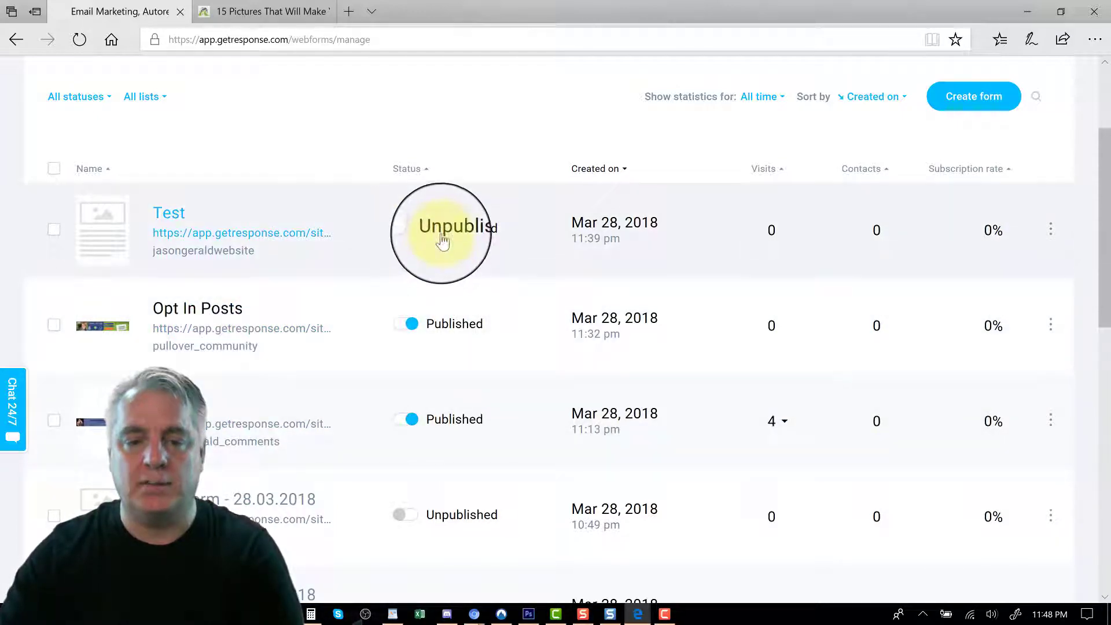
left_click(410, 326)
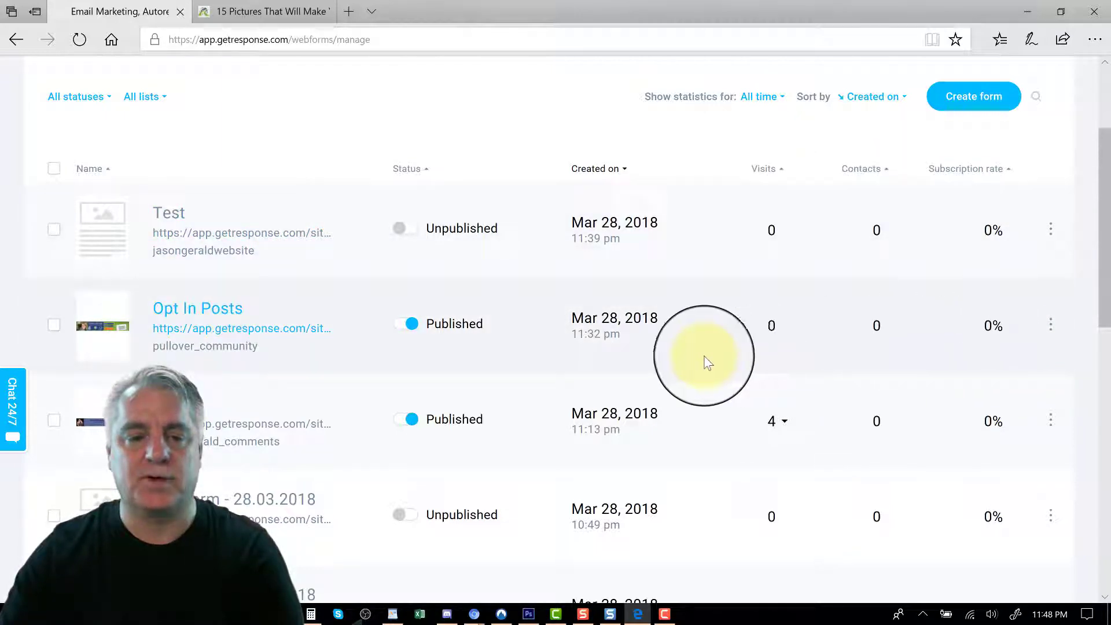
scroll(467, 342, "down", 5)
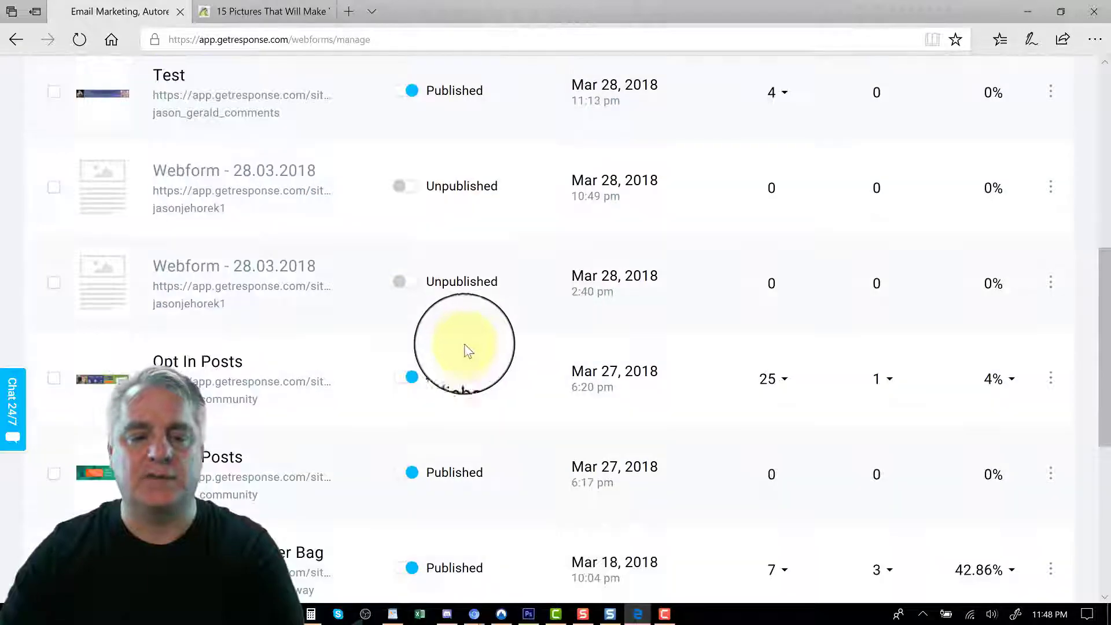
scroll(318, 352, "up", 6)
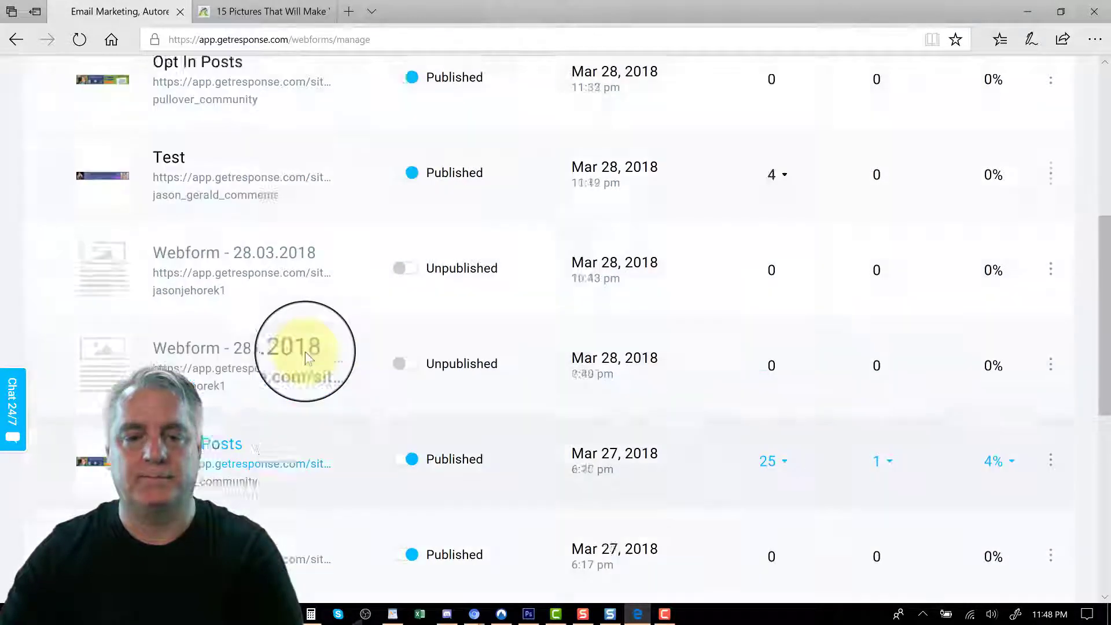
scroll(308, 357, "up", 2)
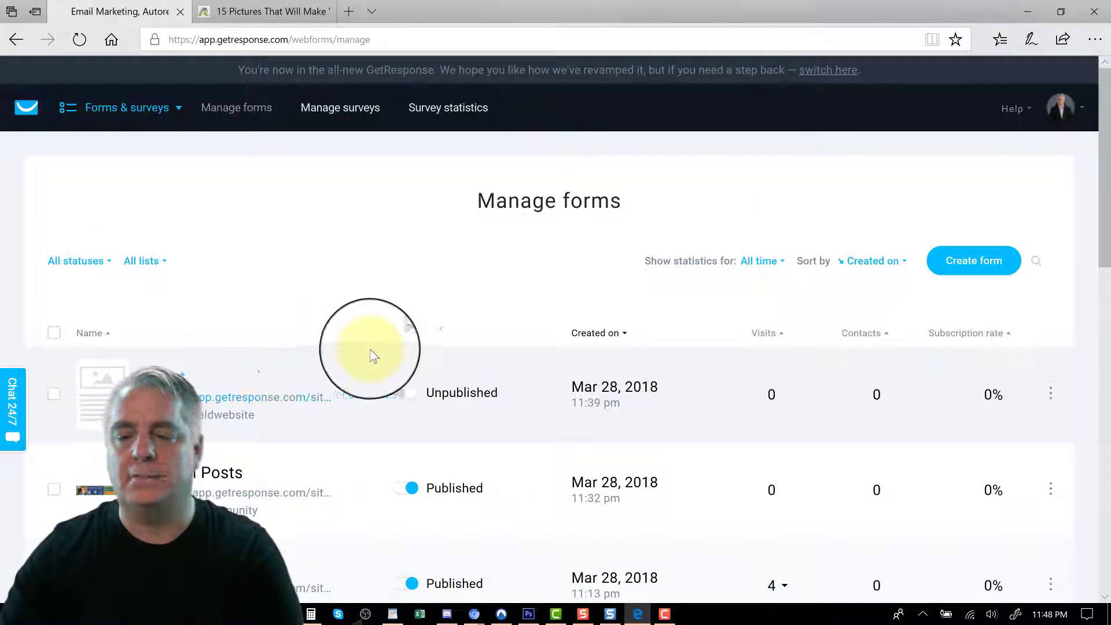
- Start a new form with the List Builder Wizard and filter its templates to the Max 940px x 150px format
left_click(954, 264)
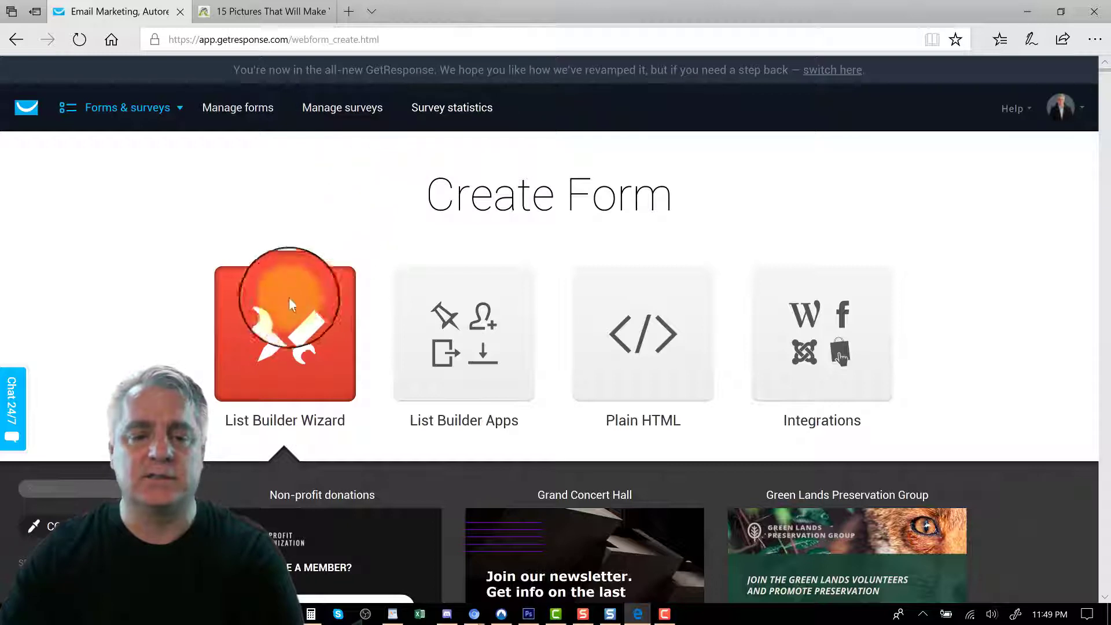
left_click(272, 463)
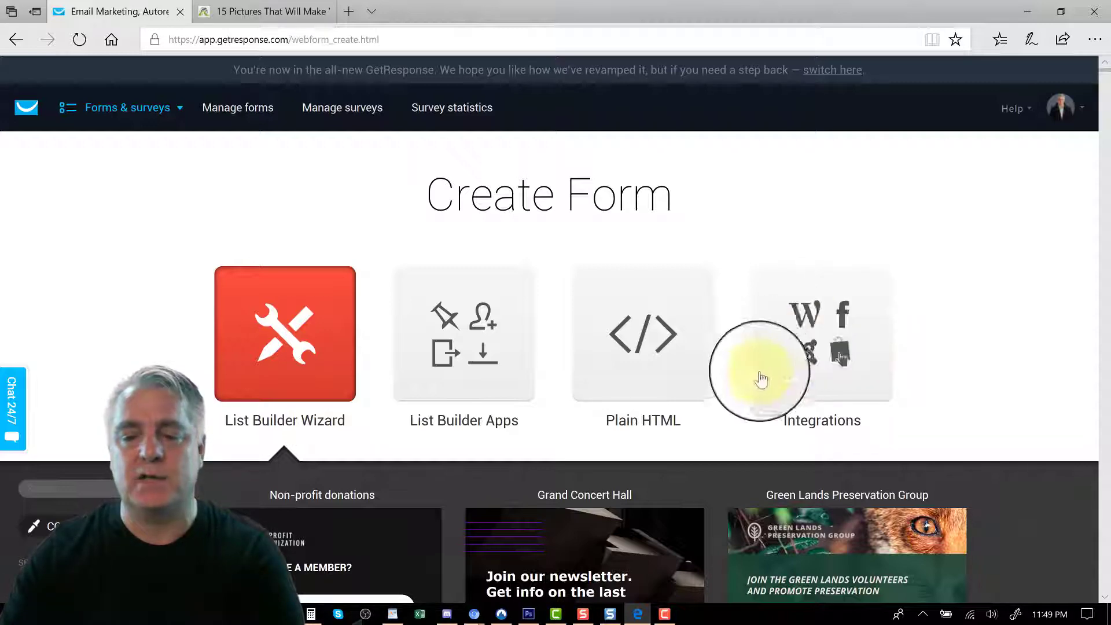
scroll(280, 379, "down", 5)
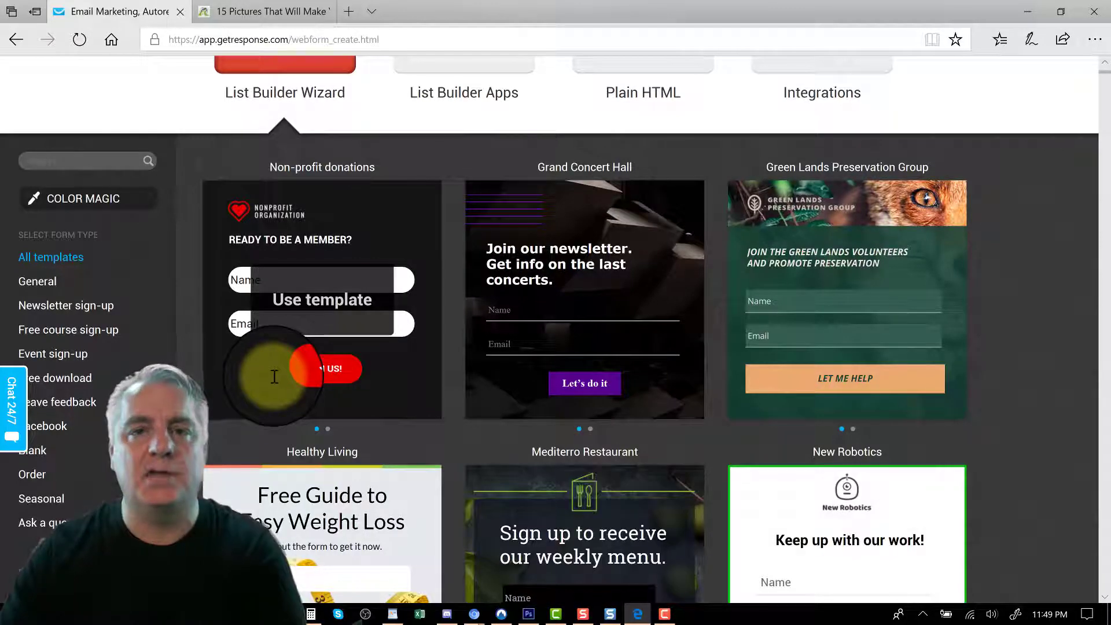
scroll(272, 376, "down", 1)
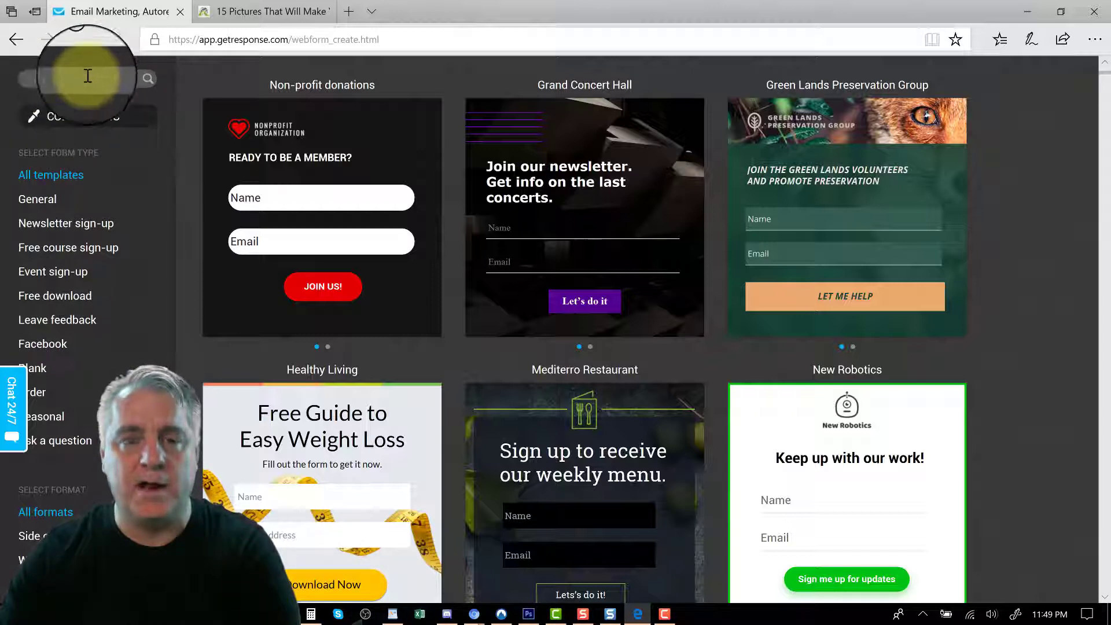
left_click(89, 76)
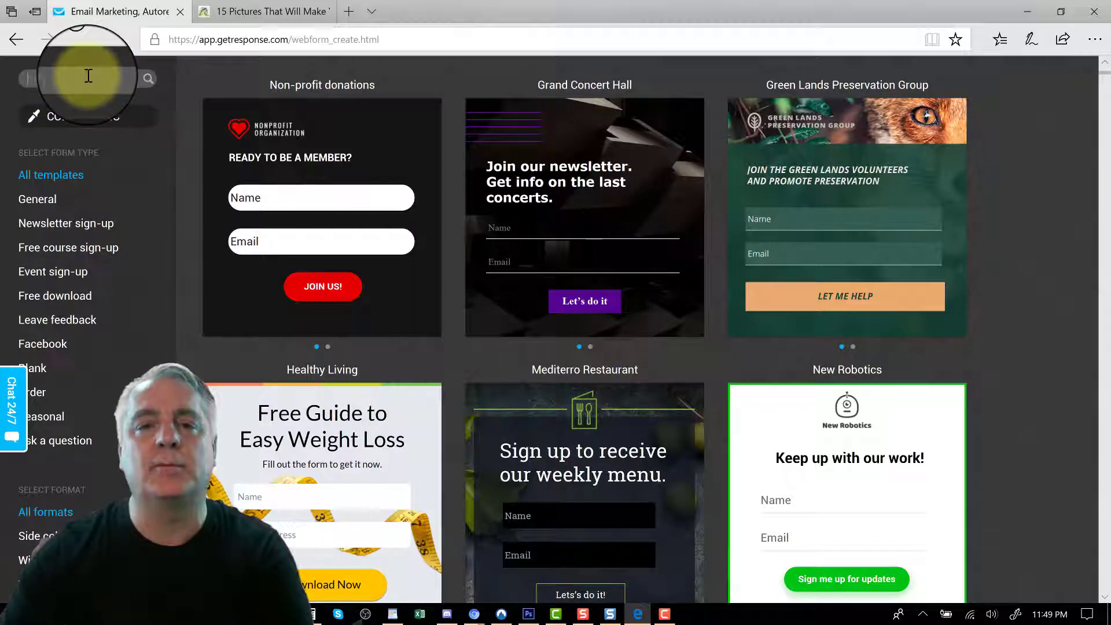
scroll(62, 130, "down", 2)
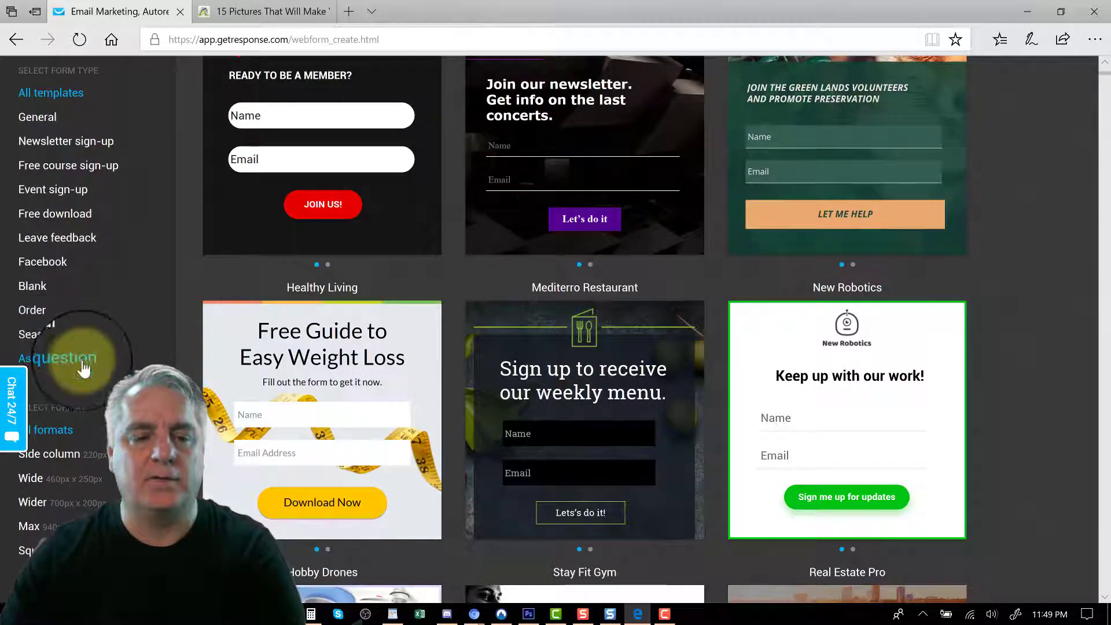
scroll(78, 359, "down", 3)
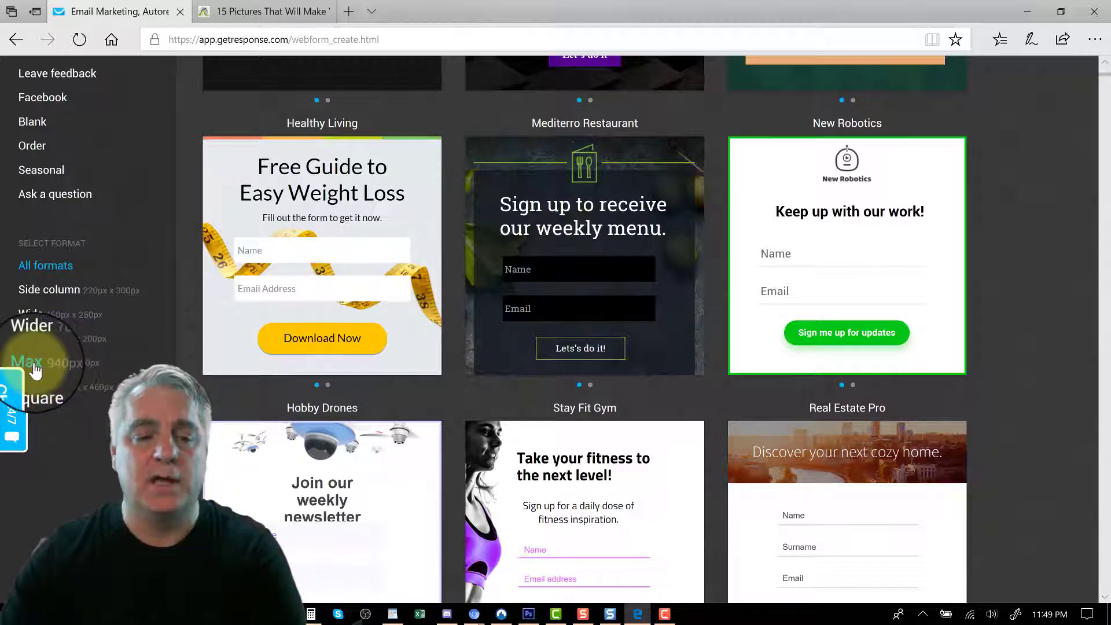
left_click(52, 368)
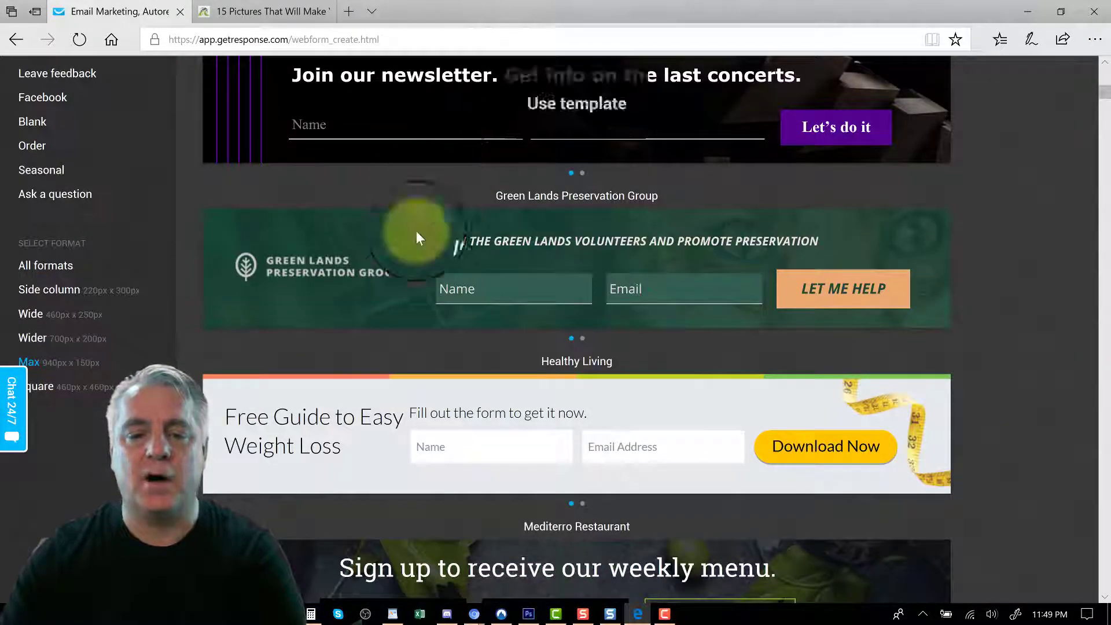
- Look through the Max-format form templates and use the Request Quote template for the new form
scroll(391, 349, "down", 3)
mouse_move(412, 299)
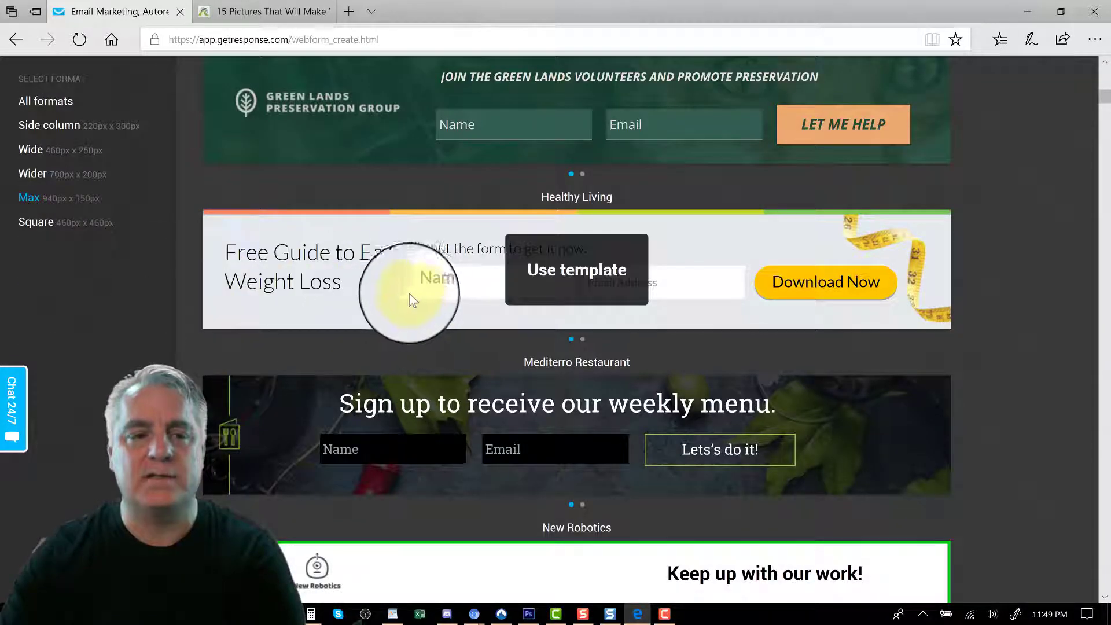
scroll(403, 279, "down", 13)
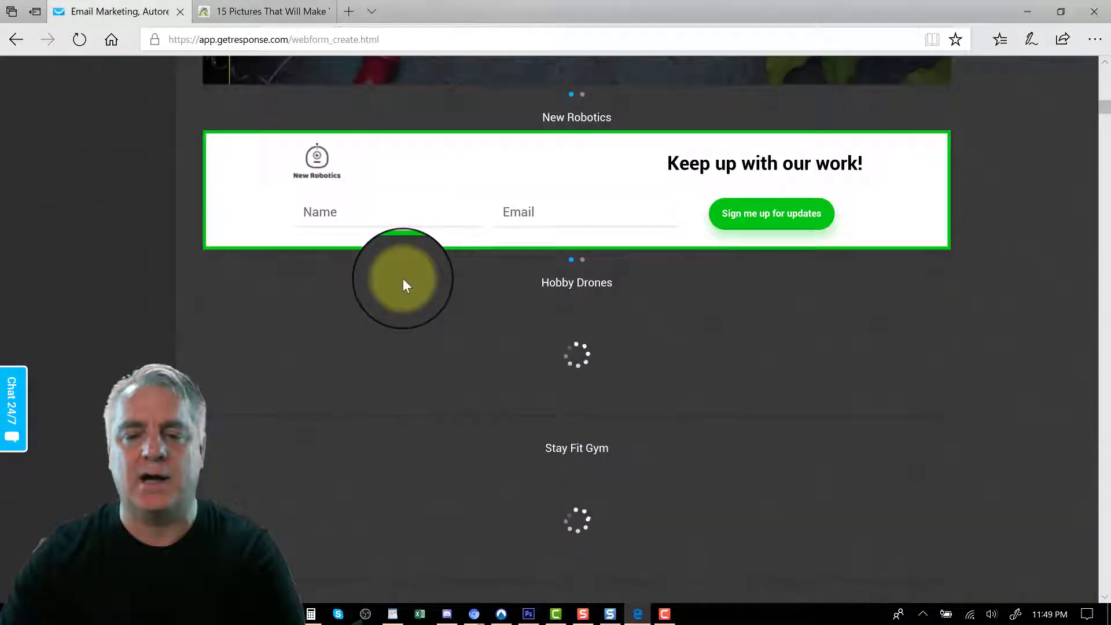
scroll(403, 279, "down", 10)
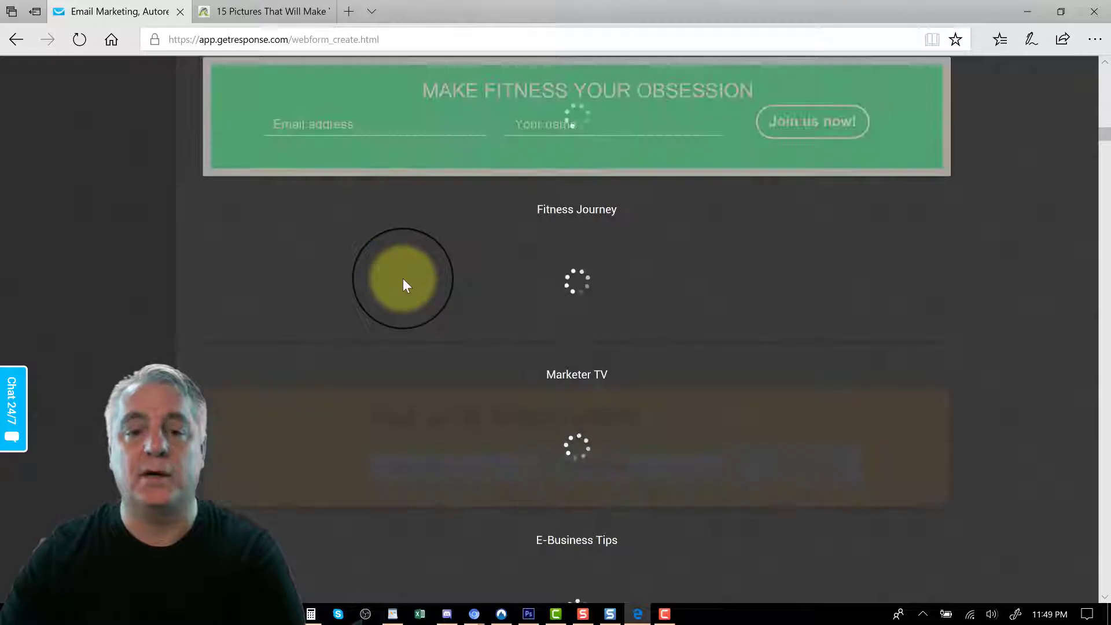
scroll(403, 279, "down", 7)
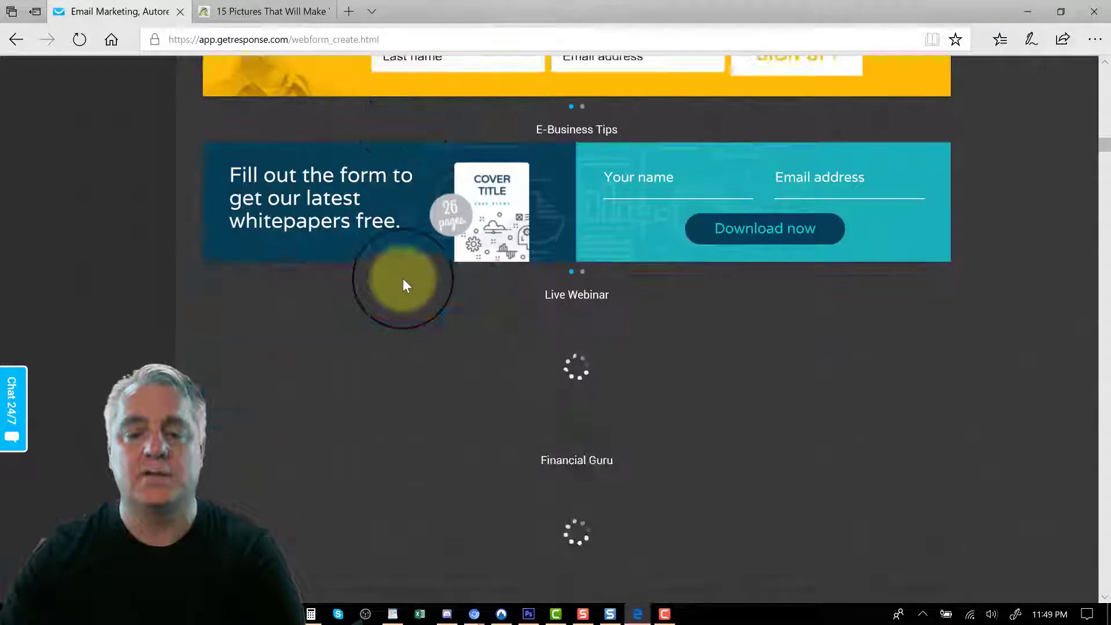
scroll(403, 278, "down", 9)
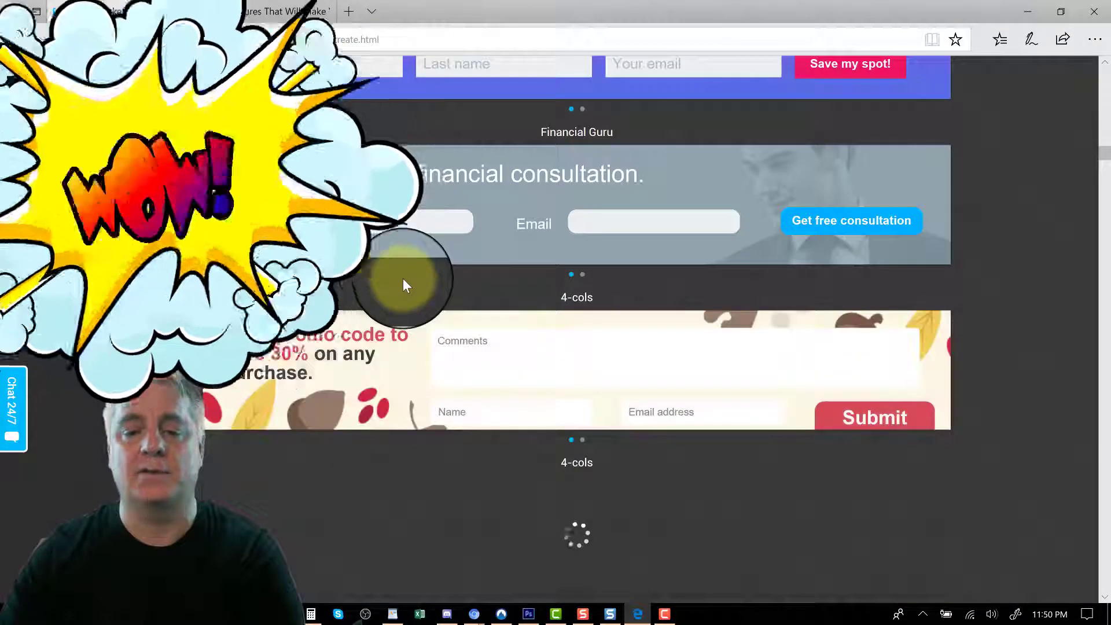
scroll(402, 279, "down", 1)
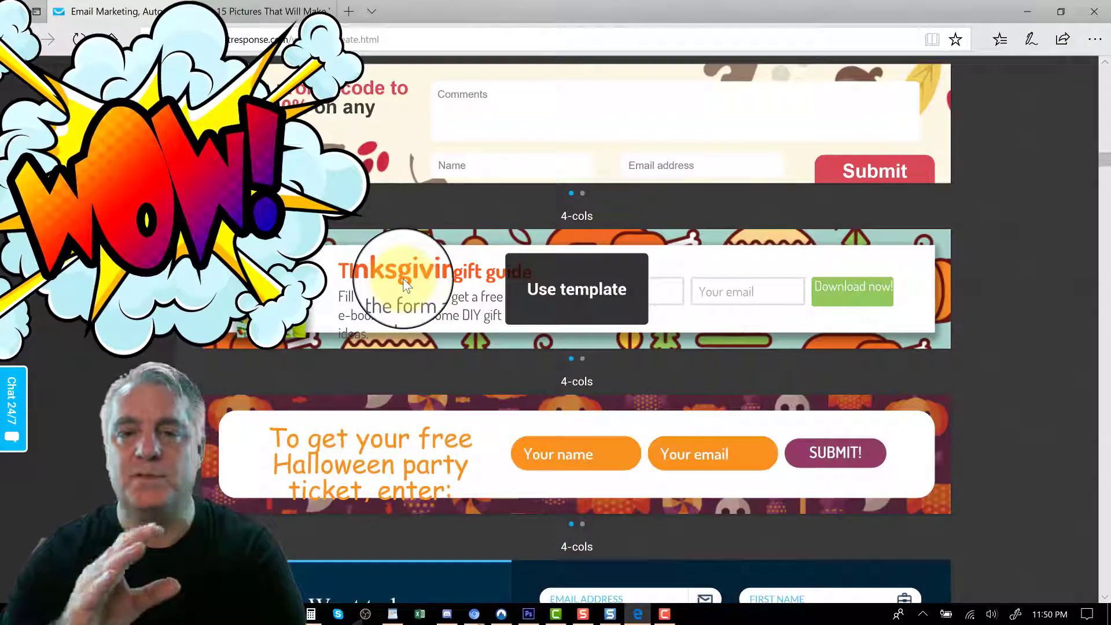
scroll(403, 281, "down", 4)
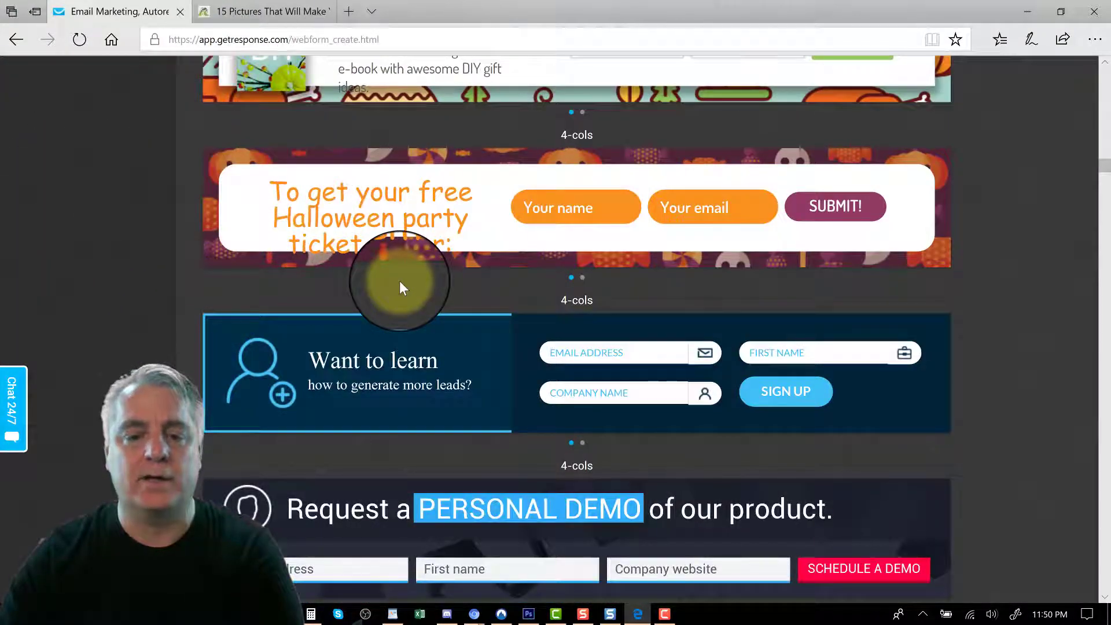
scroll(399, 284, "down", 3)
scroll(392, 295, "down", 4)
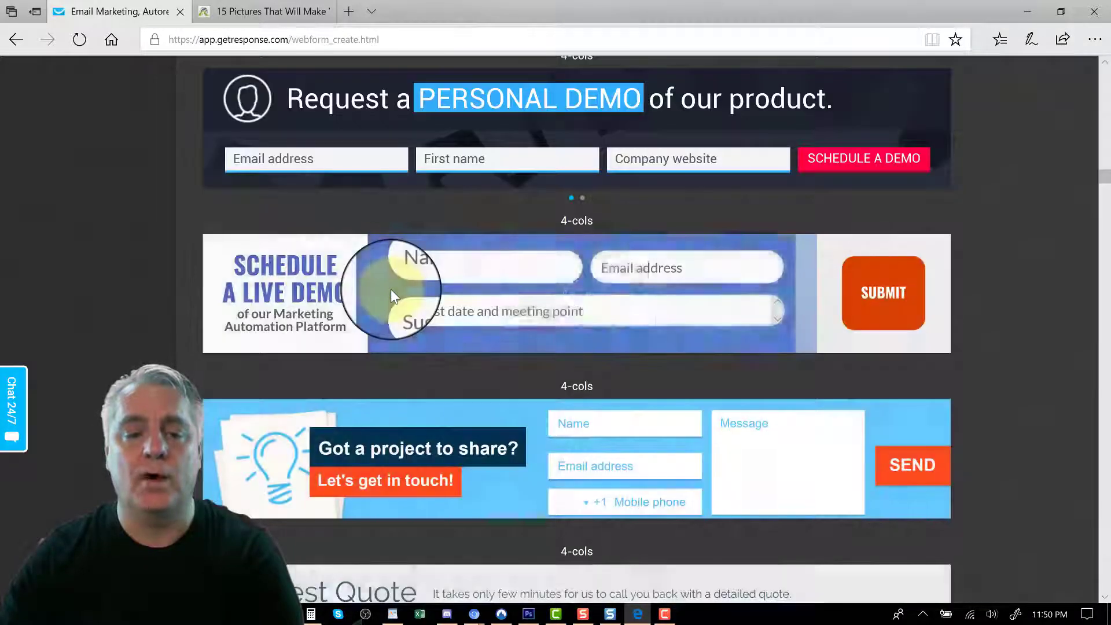
scroll(391, 290, "down", 4)
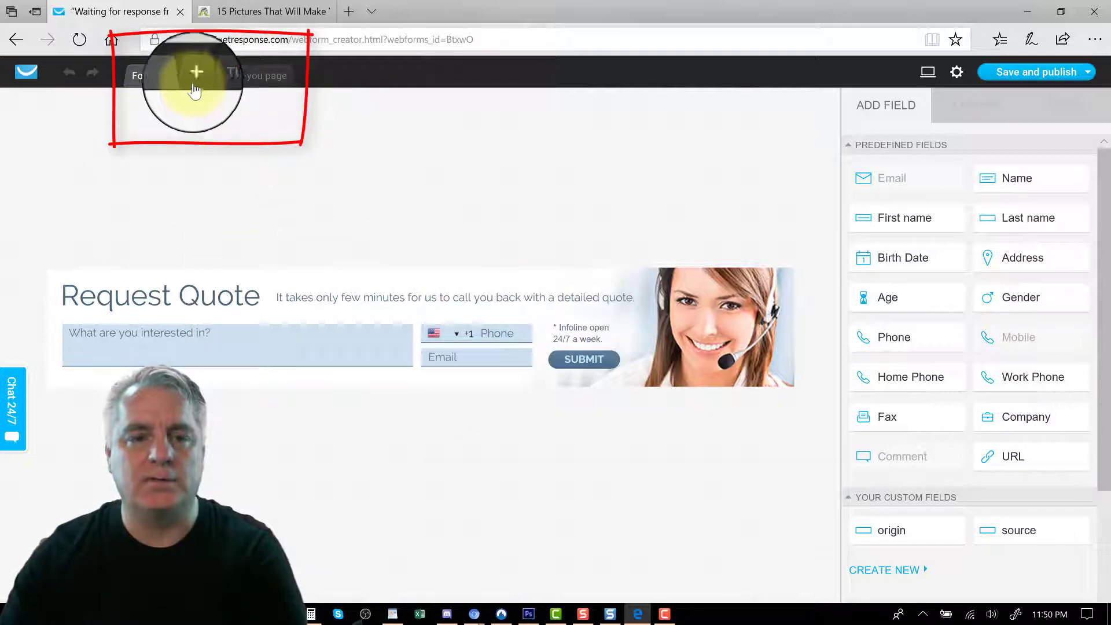
- View the template's thank-you page and return to the form design
left_click(230, 80)
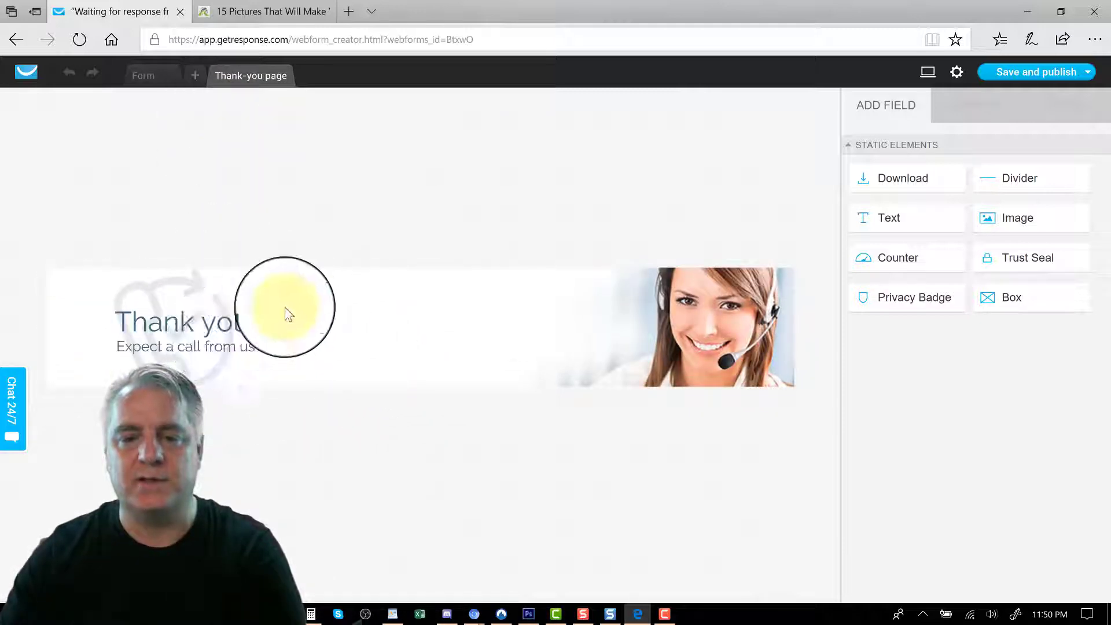
left_click(144, 79)
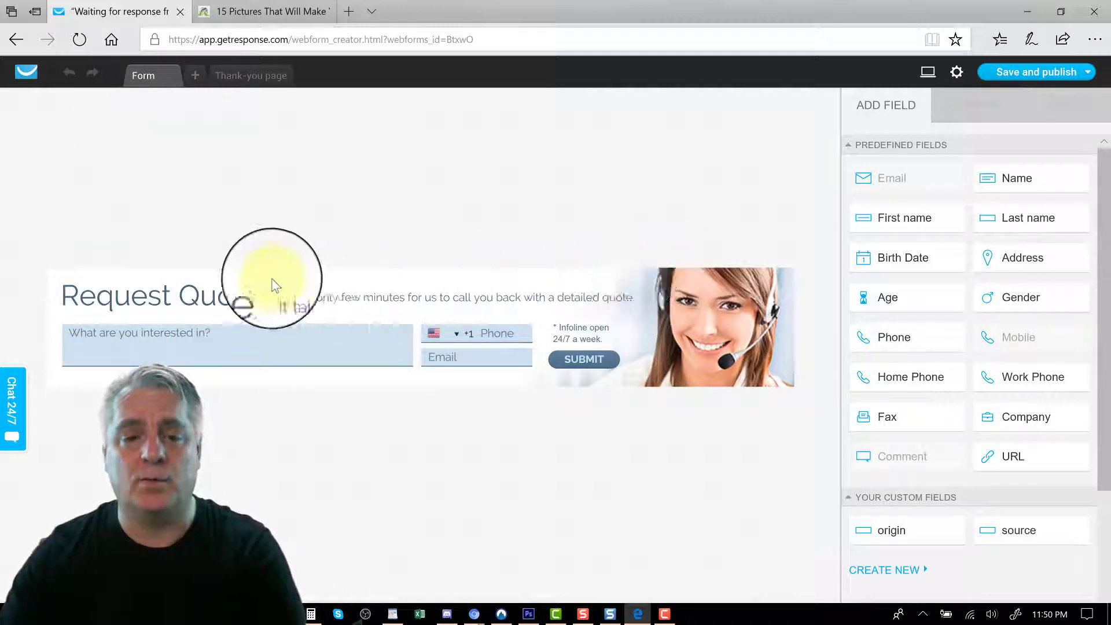
- Inspect the form's editable elements by selecting its background, question field, Request Quote heading and adjoining tagline
left_click(371, 285)
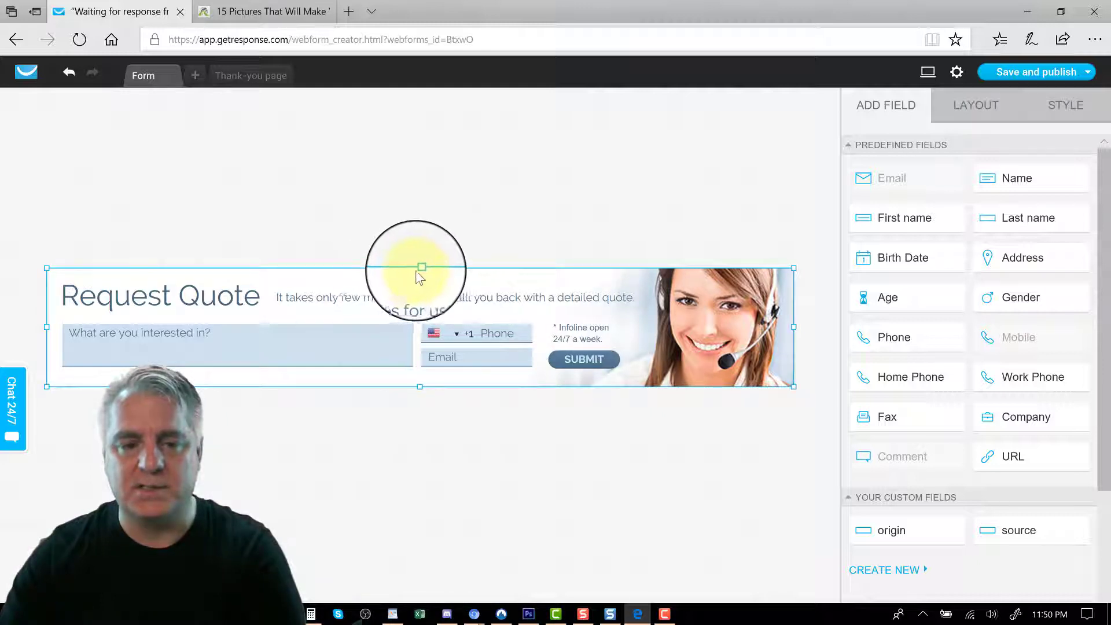
left_click(149, 336)
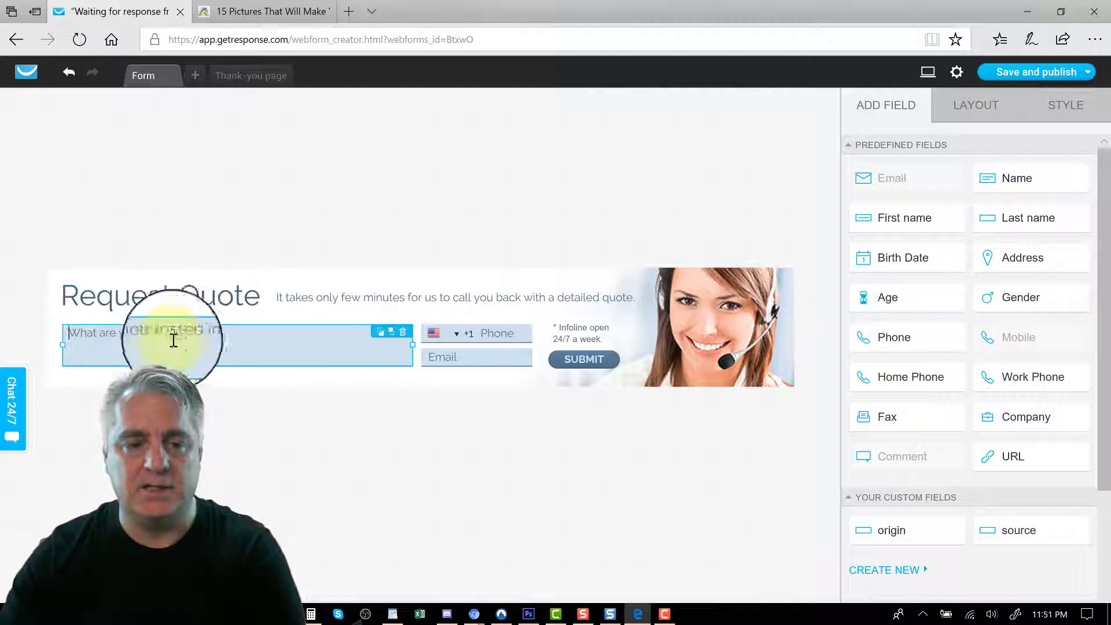
left_click(161, 298)
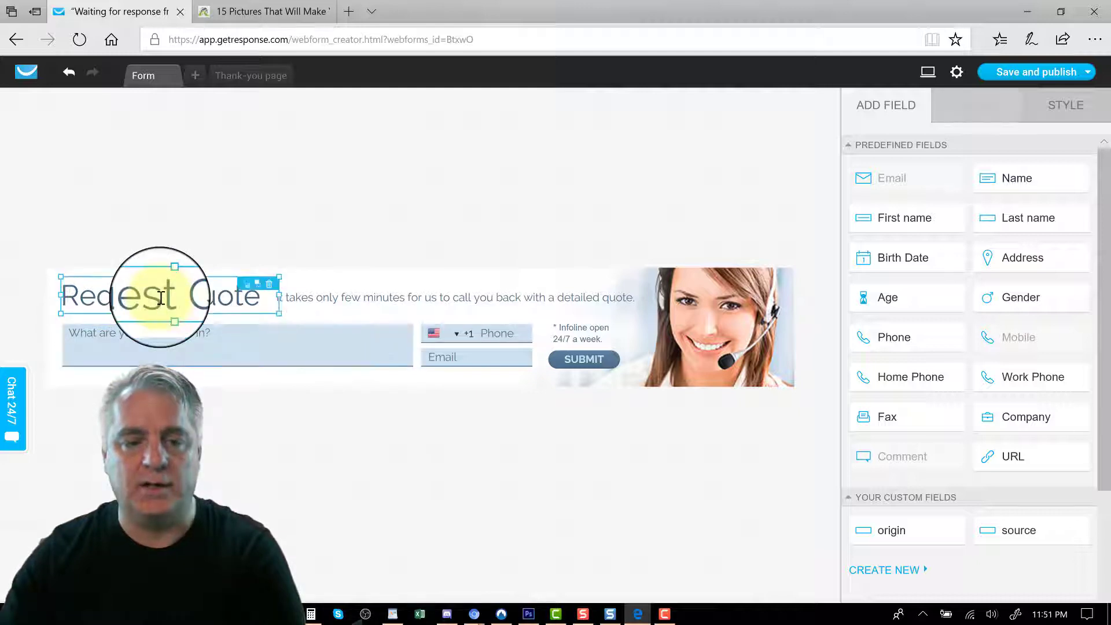
left_click(313, 299)
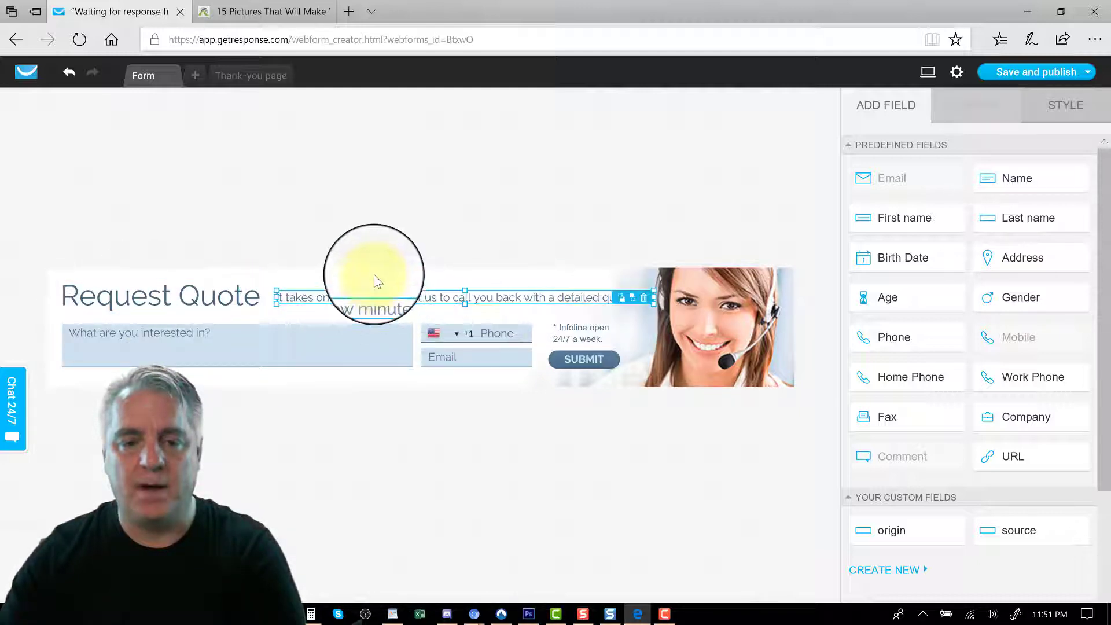
left_click(375, 278)
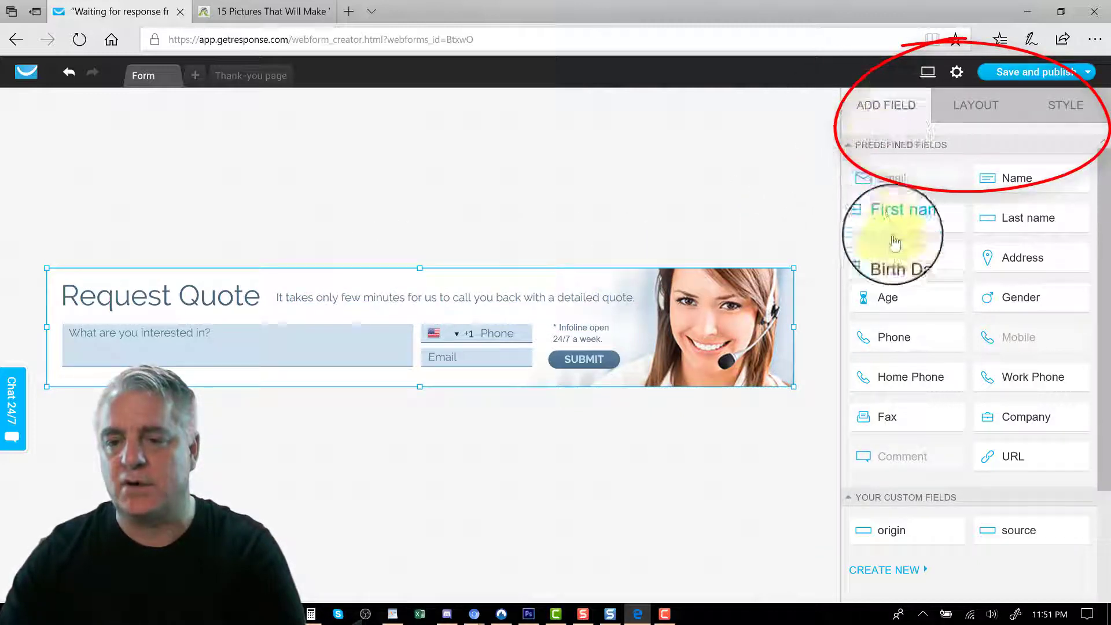
- Try out a Trust Seal element below the form's question field and delete it again
scroll(938, 478, "down", 2)
scroll(935, 474, "down", 3)
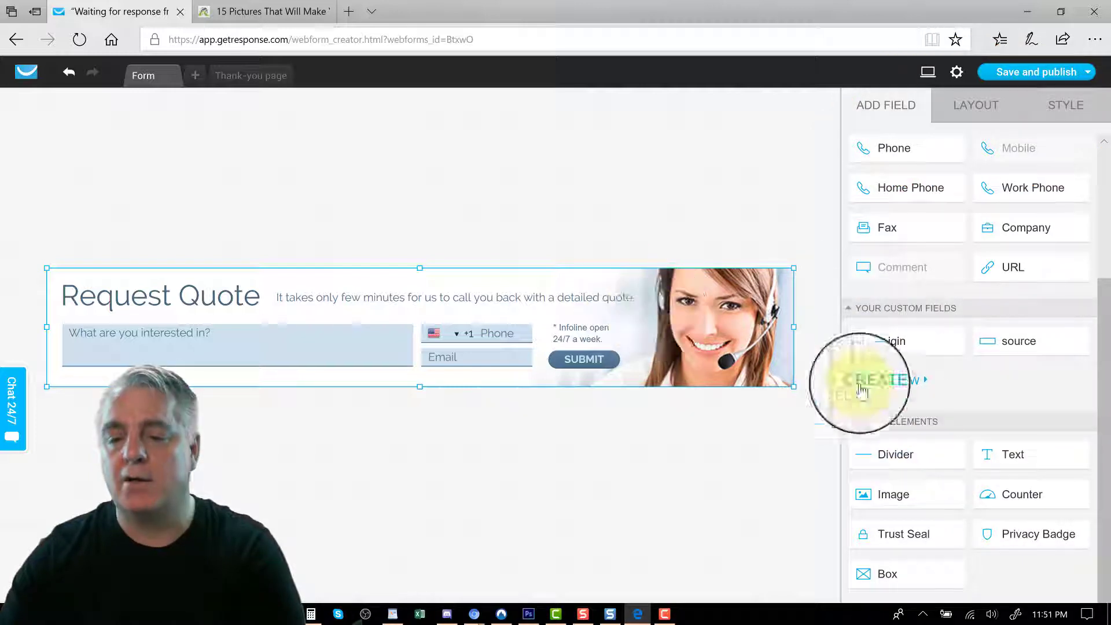
left_click_drag(899, 531, 223, 375)
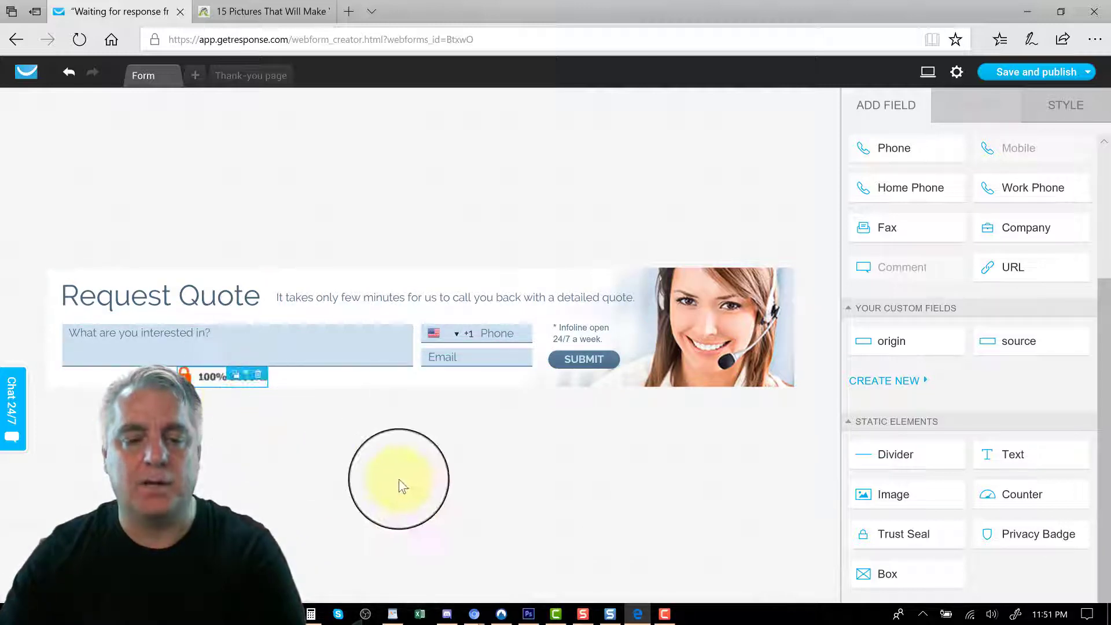
left_click(259, 379)
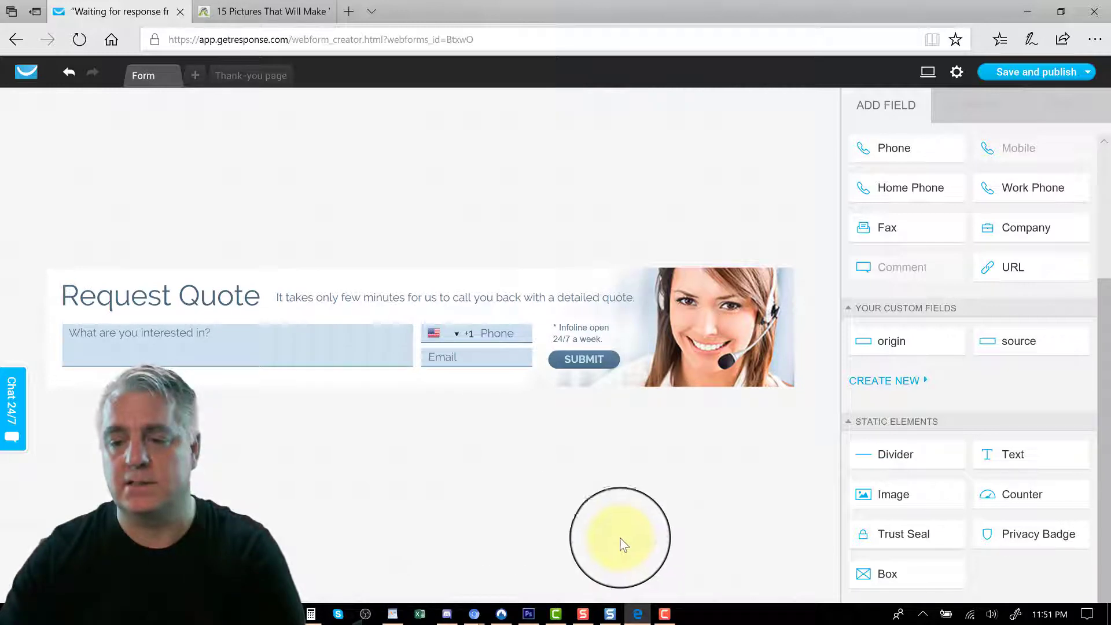
- Try out a Privacy Badge below the question field in the blue "WE RESPECT YOUR PRIVACY" style and remove it
left_click_drag(1030, 543, 335, 375)
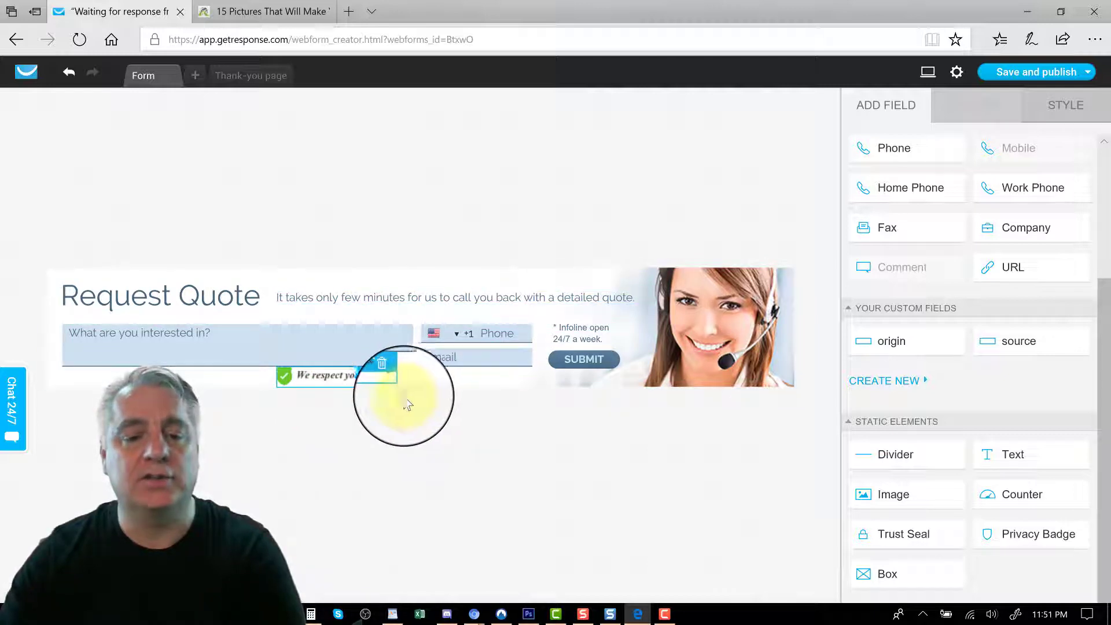
left_click(298, 375)
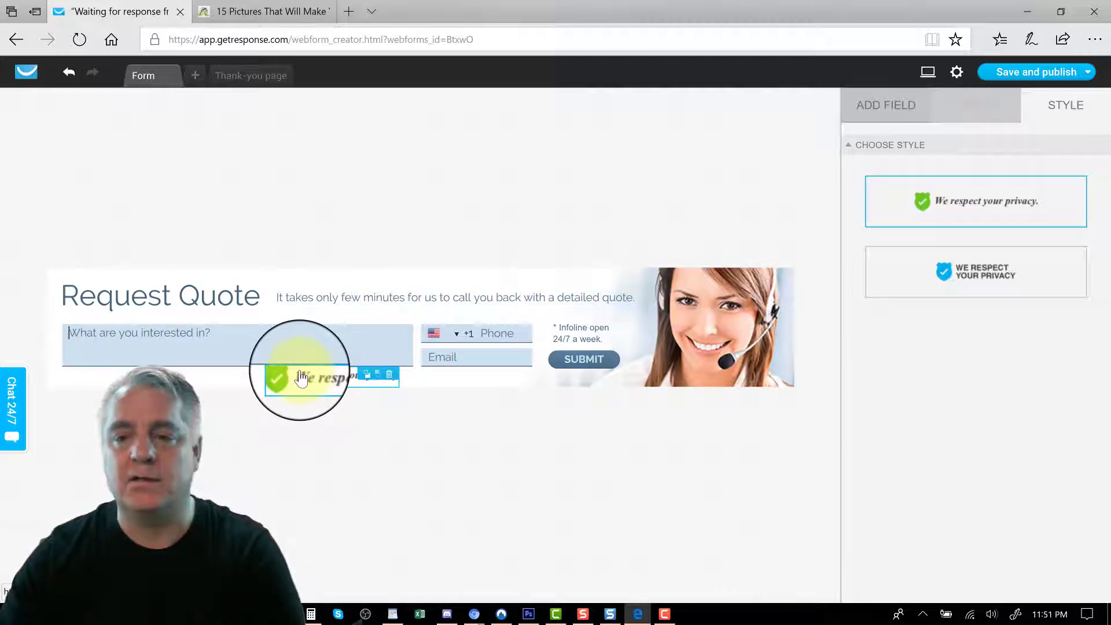
left_click(978, 269)
left_click(398, 447)
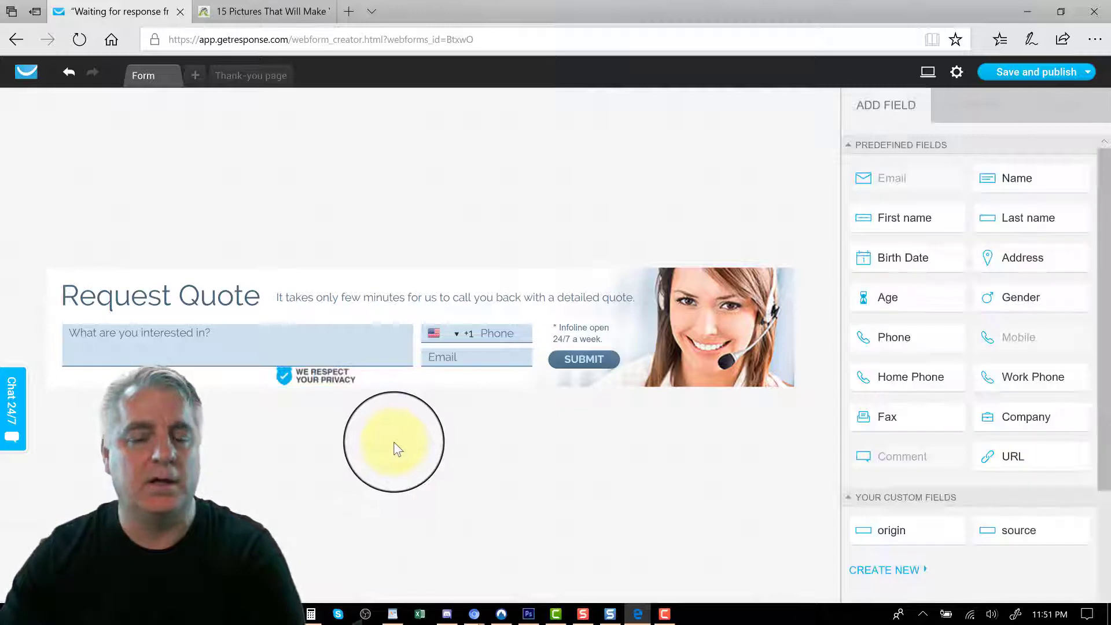
left_click(314, 384)
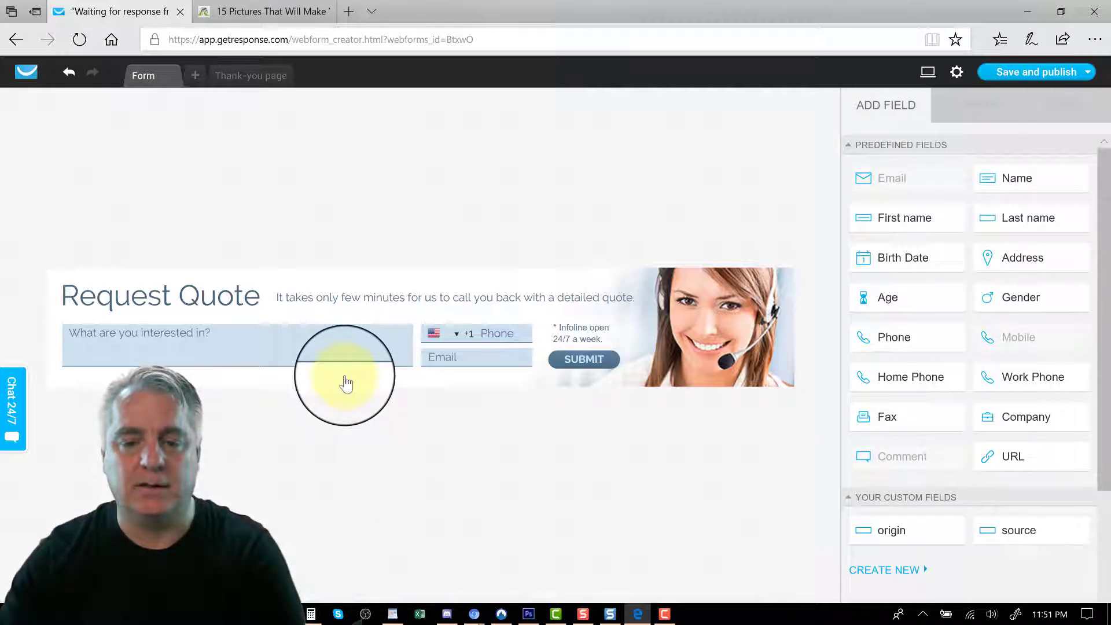
- Change the font of the letters "Qu" in the Request Quote heading to Alfa Slab One
left_click(190, 298)
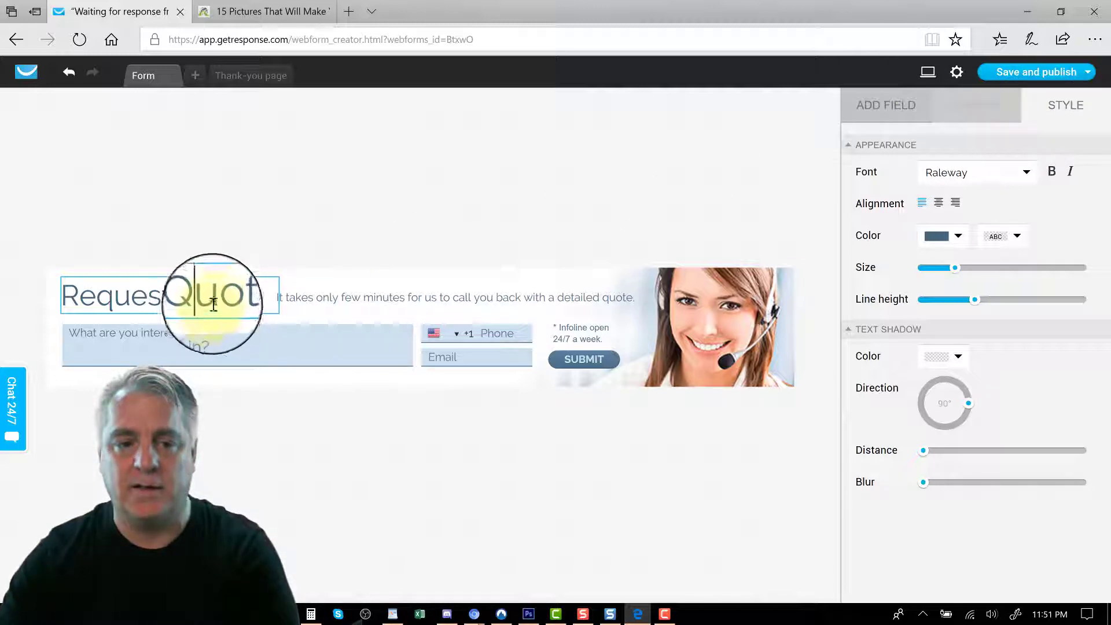
left_click_drag(217, 296, 183, 299)
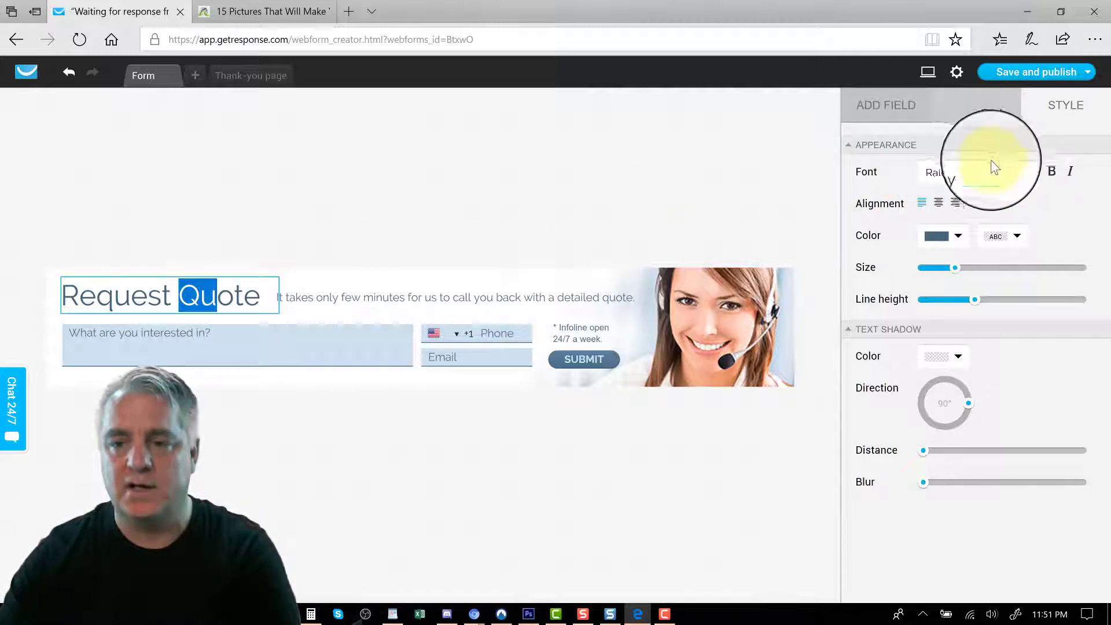
left_click(1014, 172)
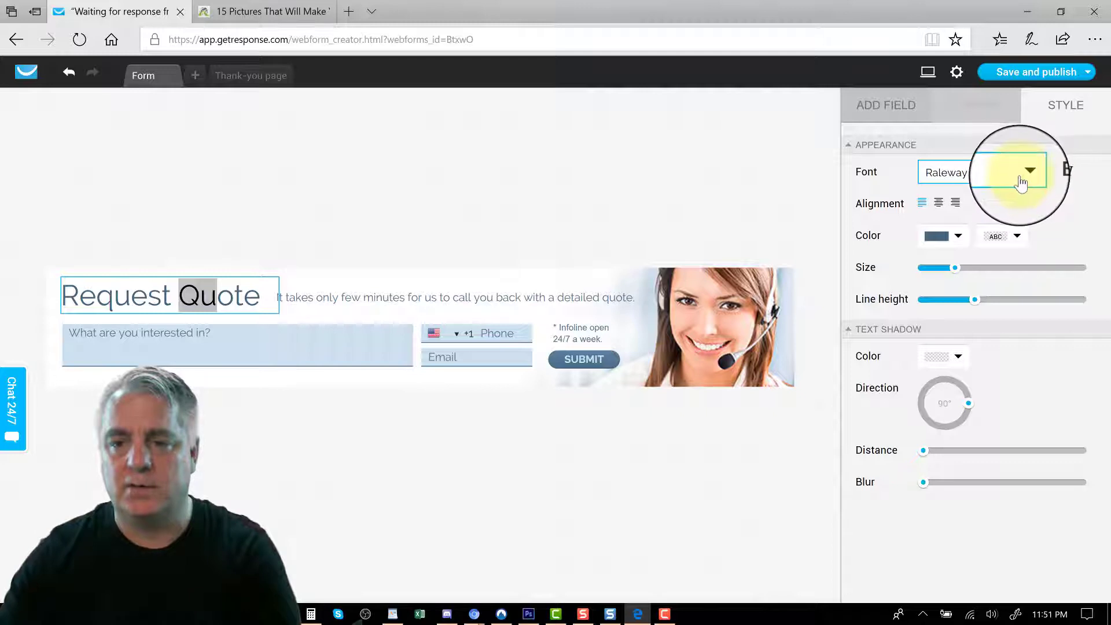
left_click(1021, 183)
left_click(963, 201)
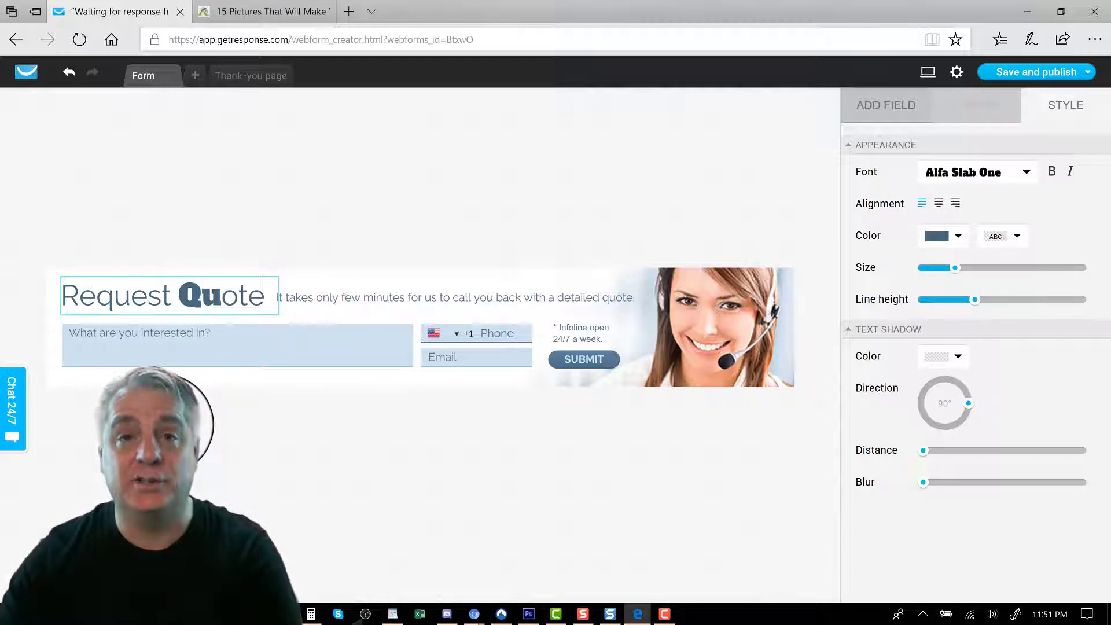
- Set the text color of the letters "Qu" in the Request Quote heading to a brighter blue
left_click(958, 237)
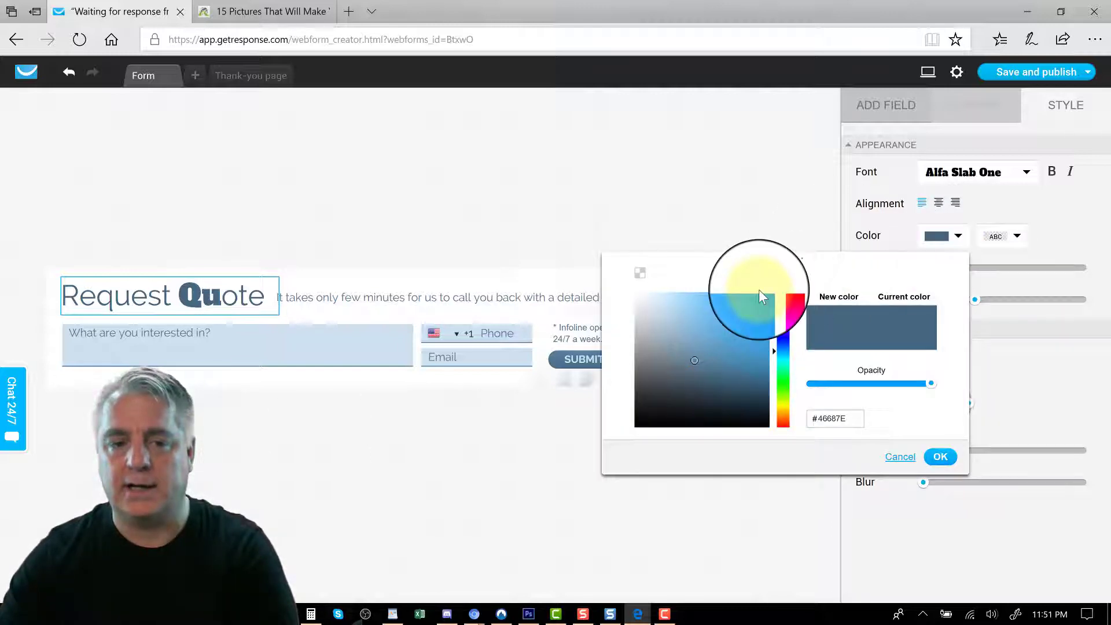
left_click(225, 293)
left_click_drag(218, 293, 184, 293)
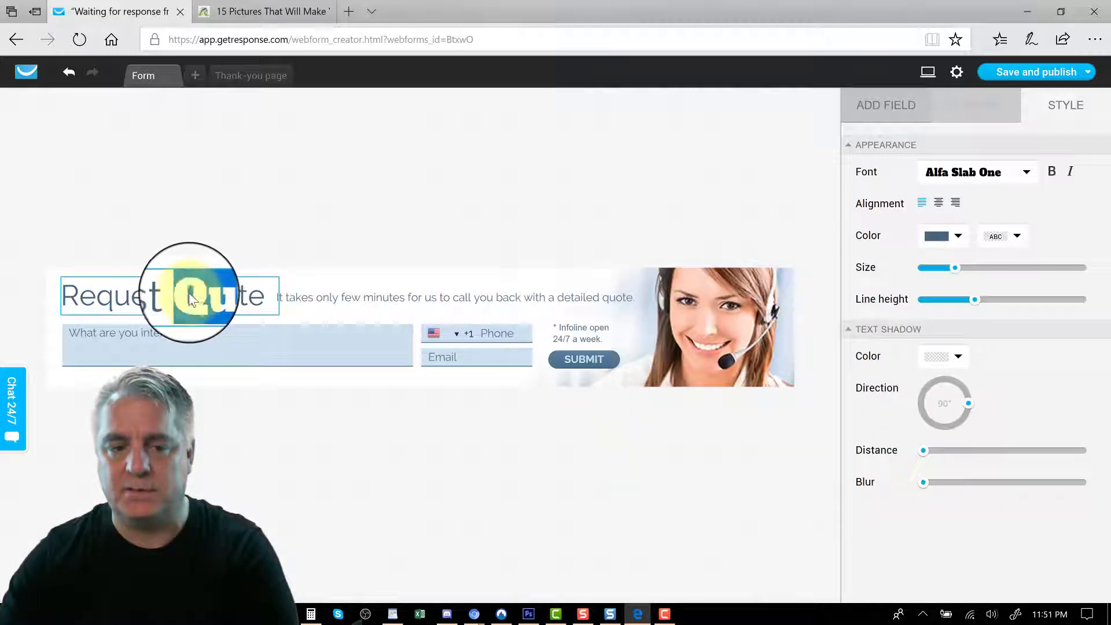
left_click(956, 236)
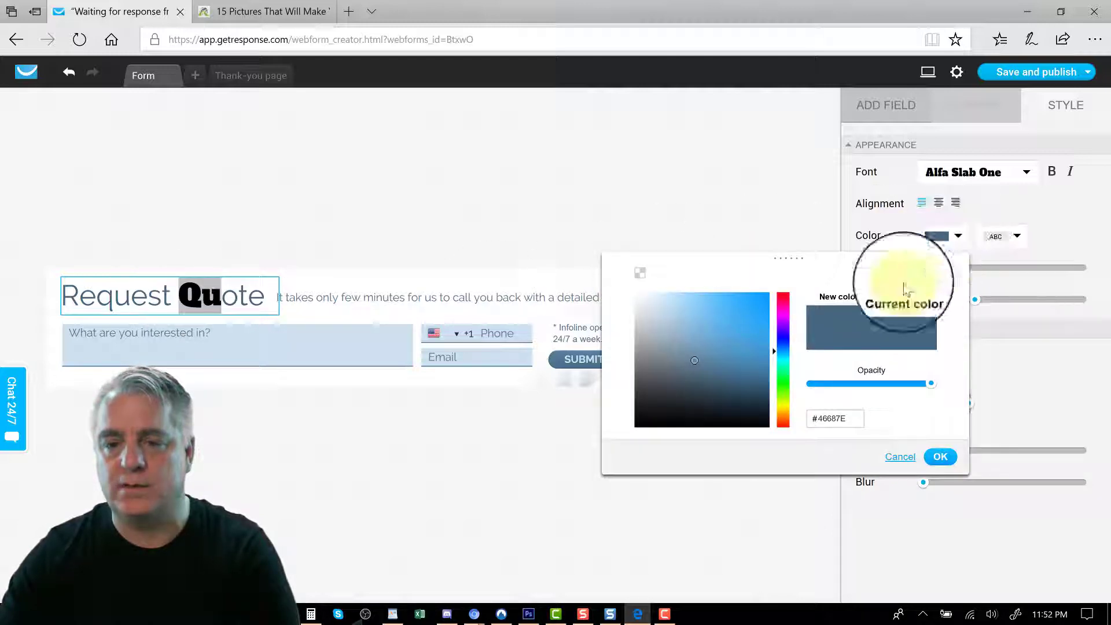
left_click(749, 362)
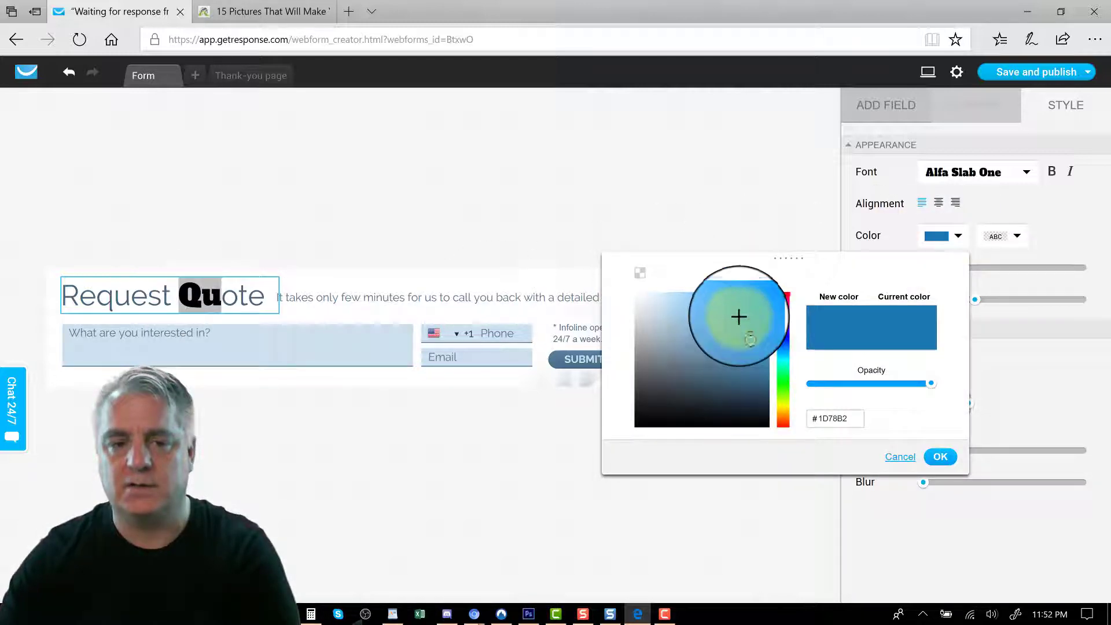
left_click(743, 321)
left_click(942, 463)
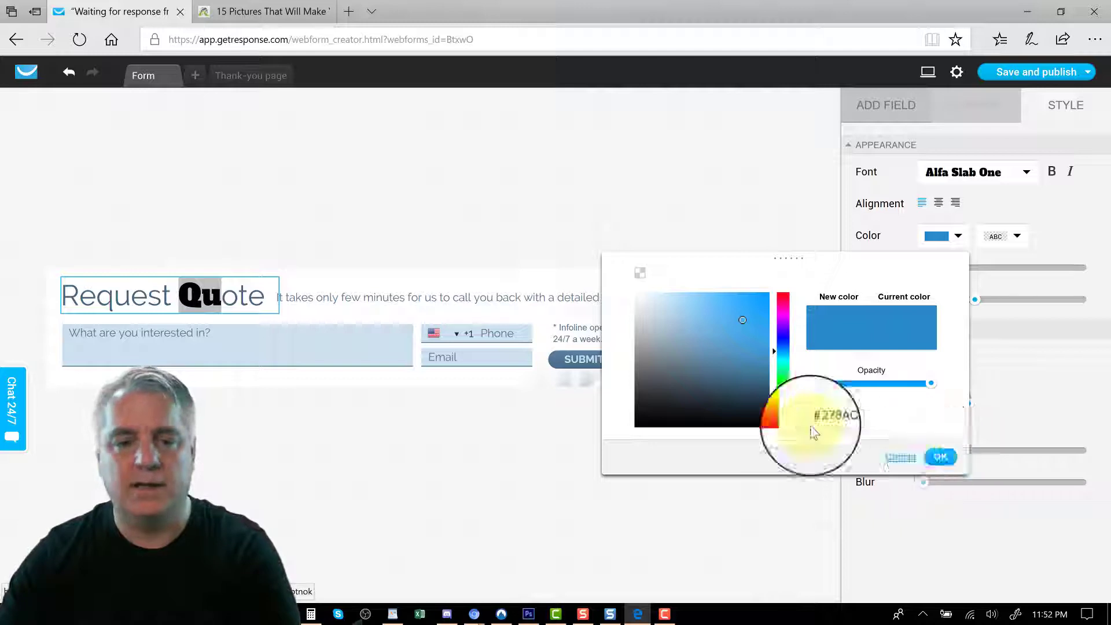
- Select the letters "Qu" in the Request Quote heading and slightly reduce the text size
left_click(232, 296)
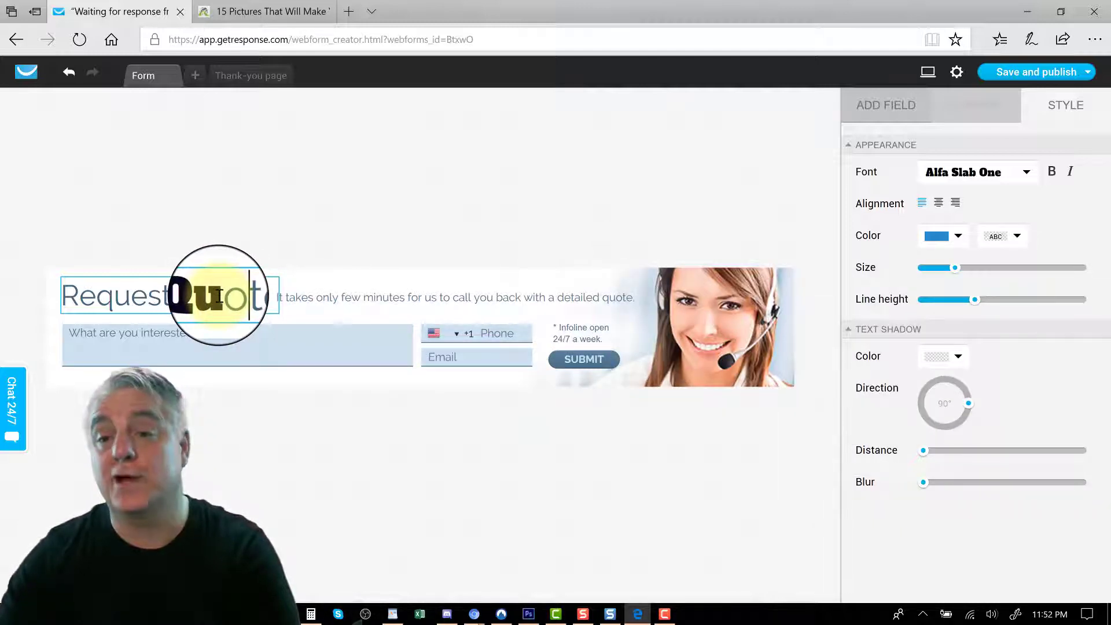
left_click_drag(216, 294, 191, 294)
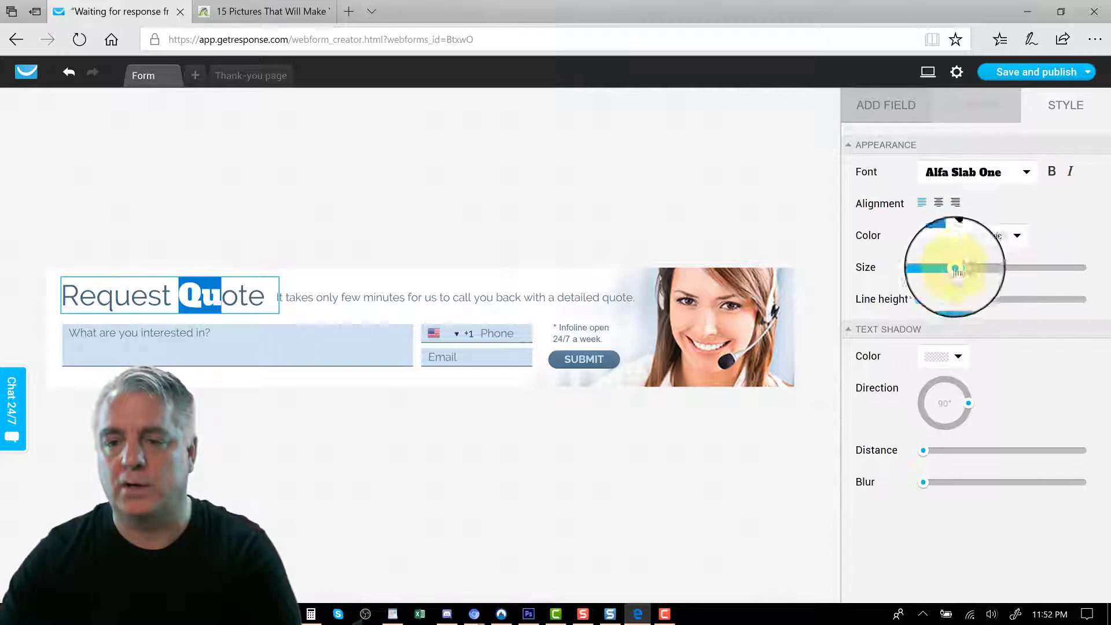
left_click_drag(955, 270, 952, 267)
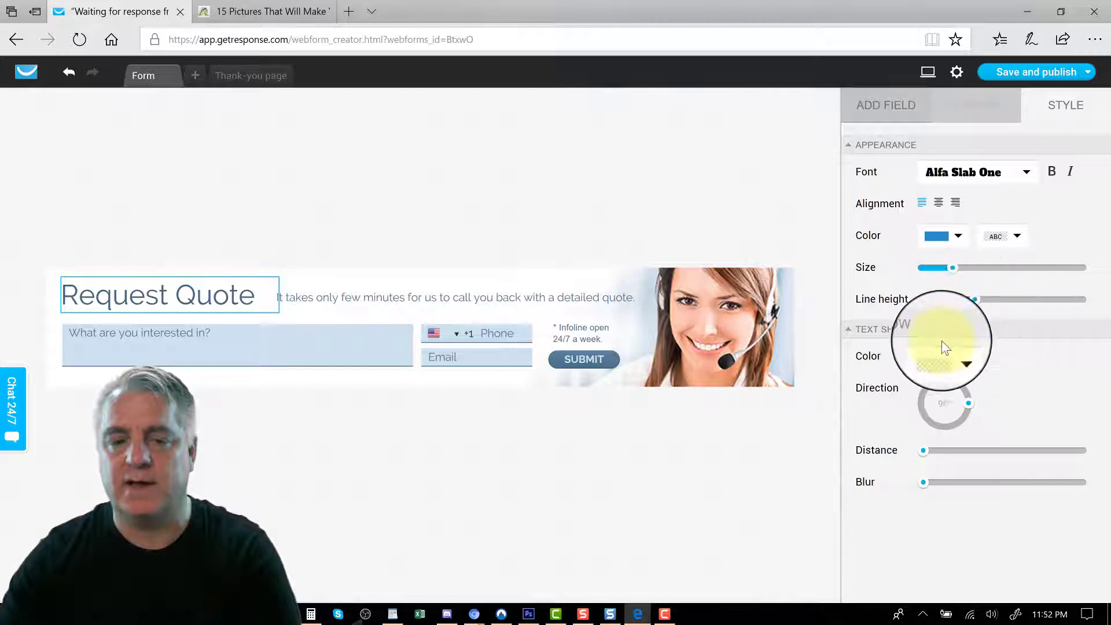
- Slightly reduce the line height of the Request Quote heading
left_click(241, 294)
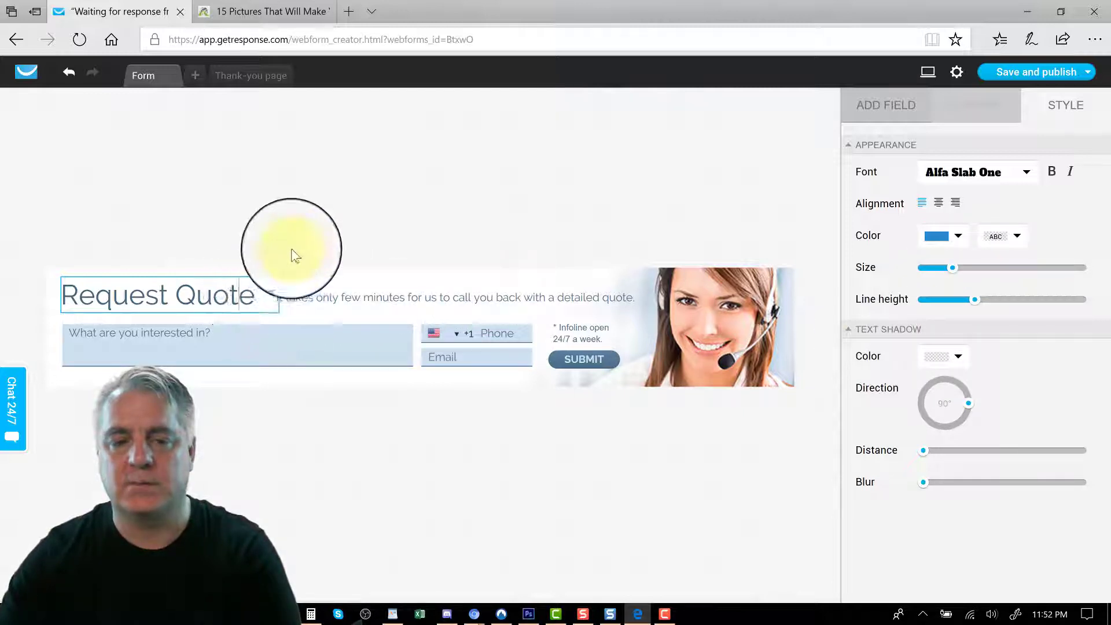
left_click(291, 257)
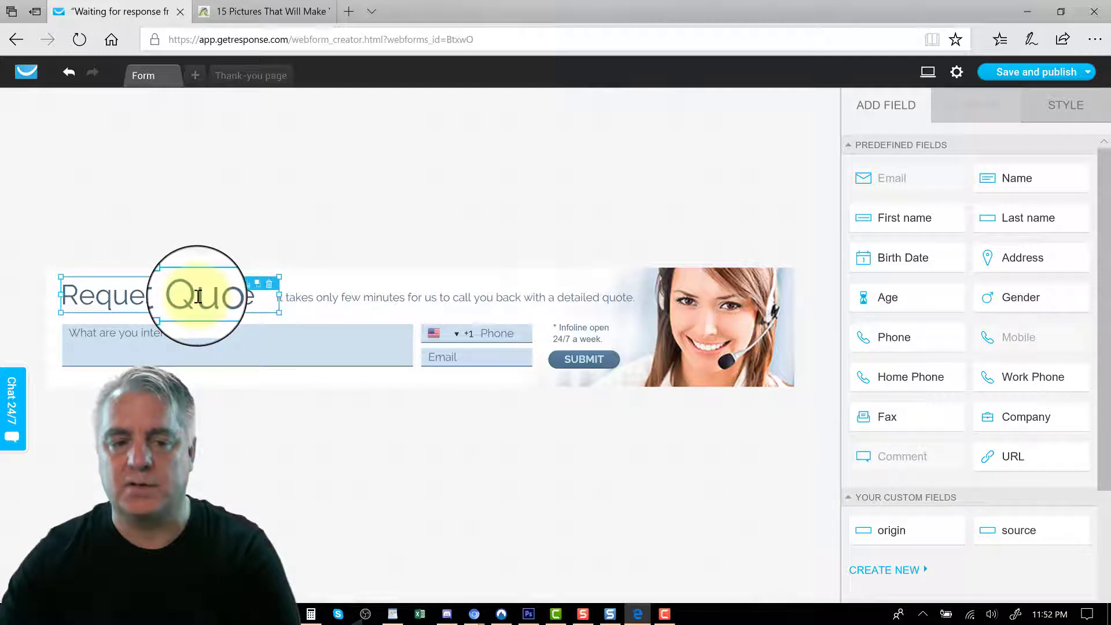
left_click(198, 296)
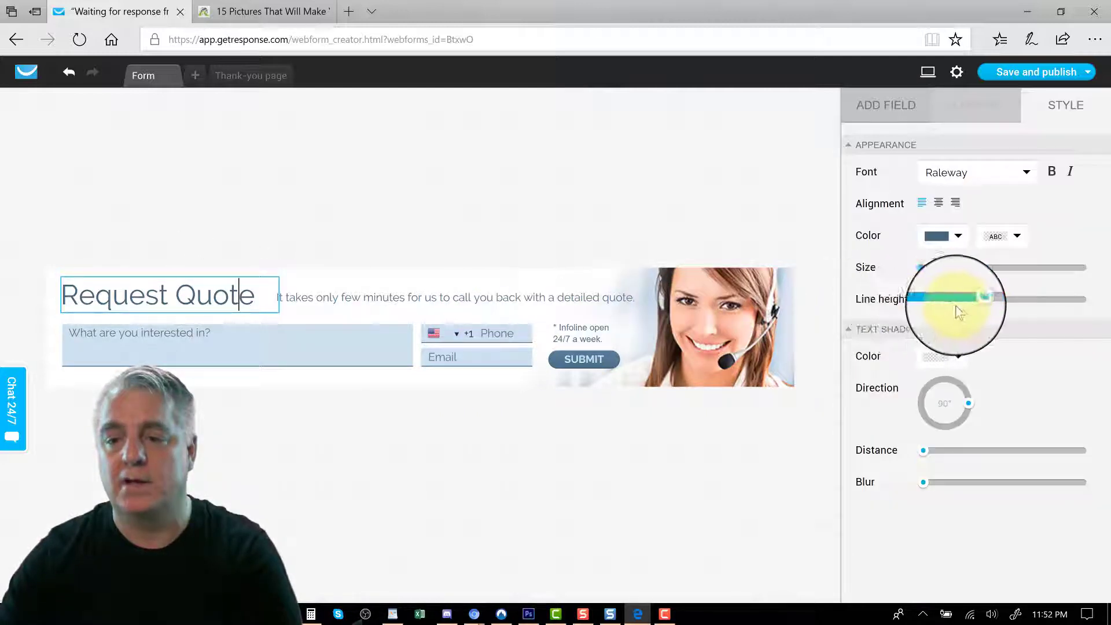
mouse_move(978, 300)
left_mouse_down()
mouse_move(995, 295)
mouse_move(941, 300)
mouse_move(967, 300)
left_mouse_up()
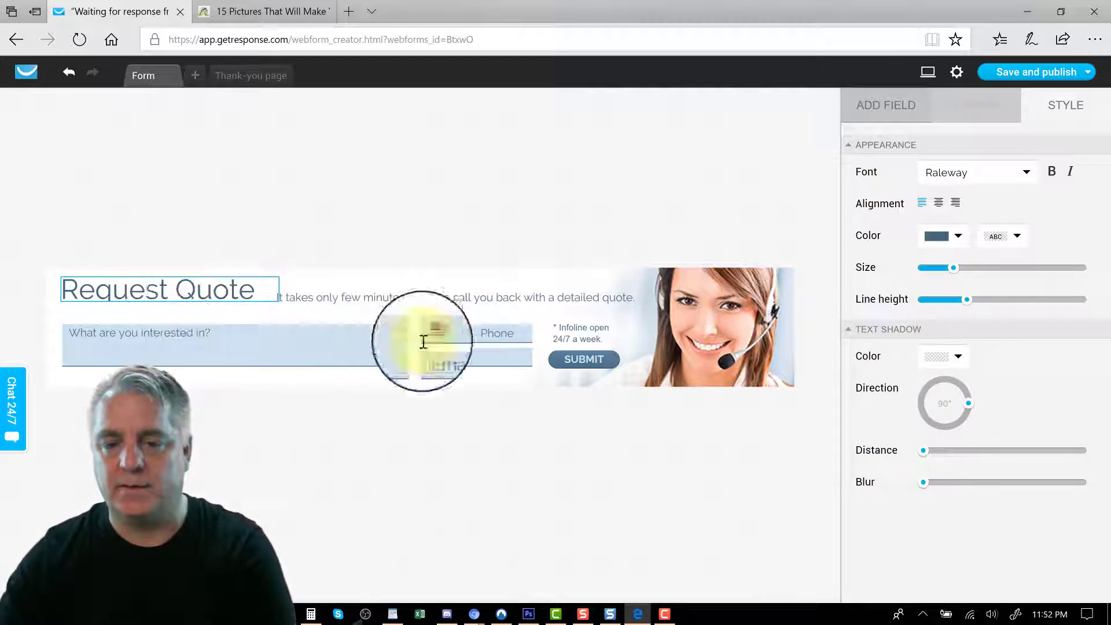
- Examine the whole form's layout settings, including form width, item spacing and the available display types
left_click(461, 274)
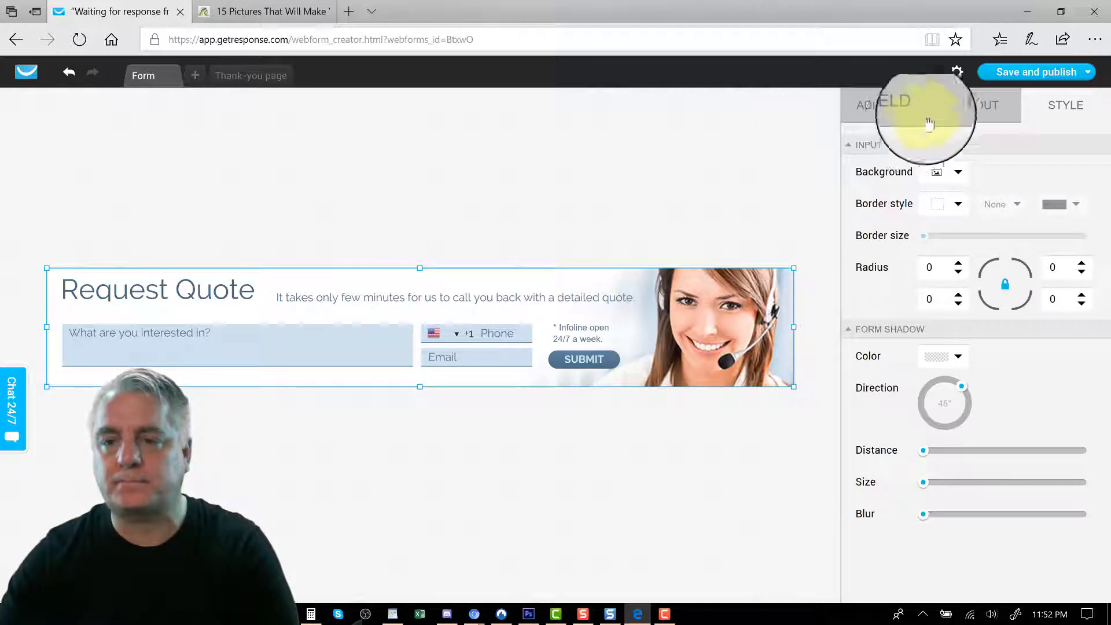
left_click(976, 106)
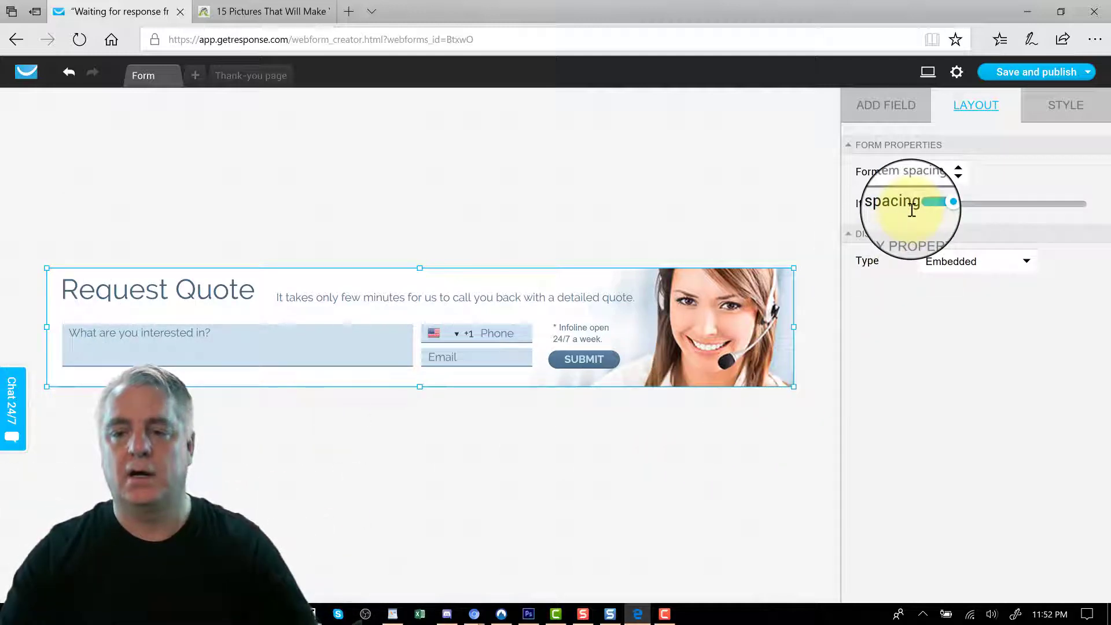
left_click(978, 267)
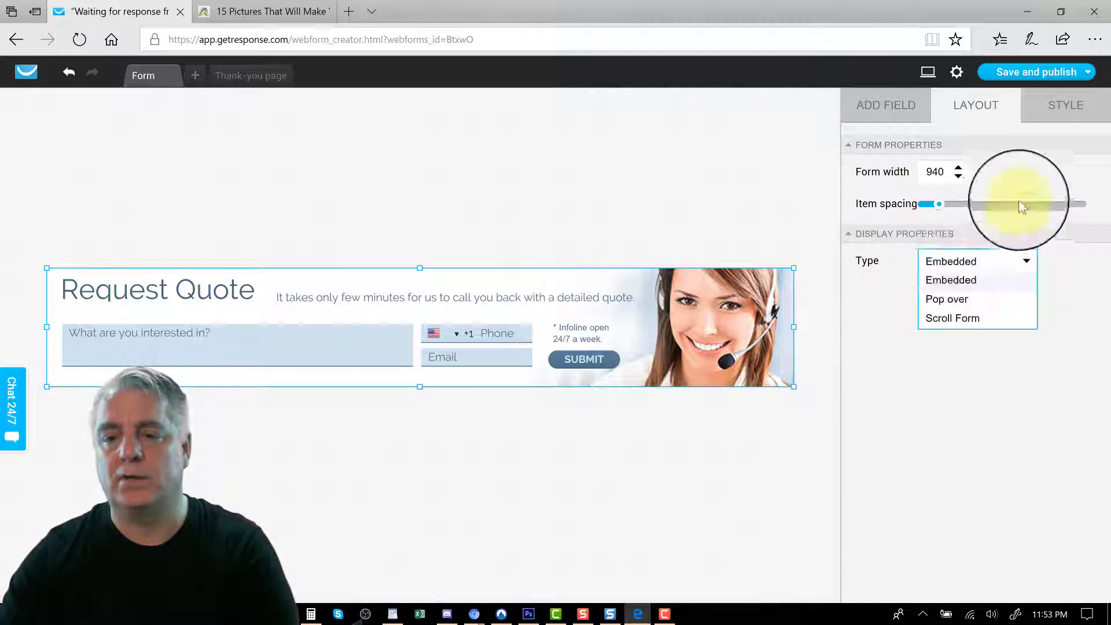
left_click(1019, 172)
- Examine the form's background style options for solid color, gradient and image
left_click(1069, 130)
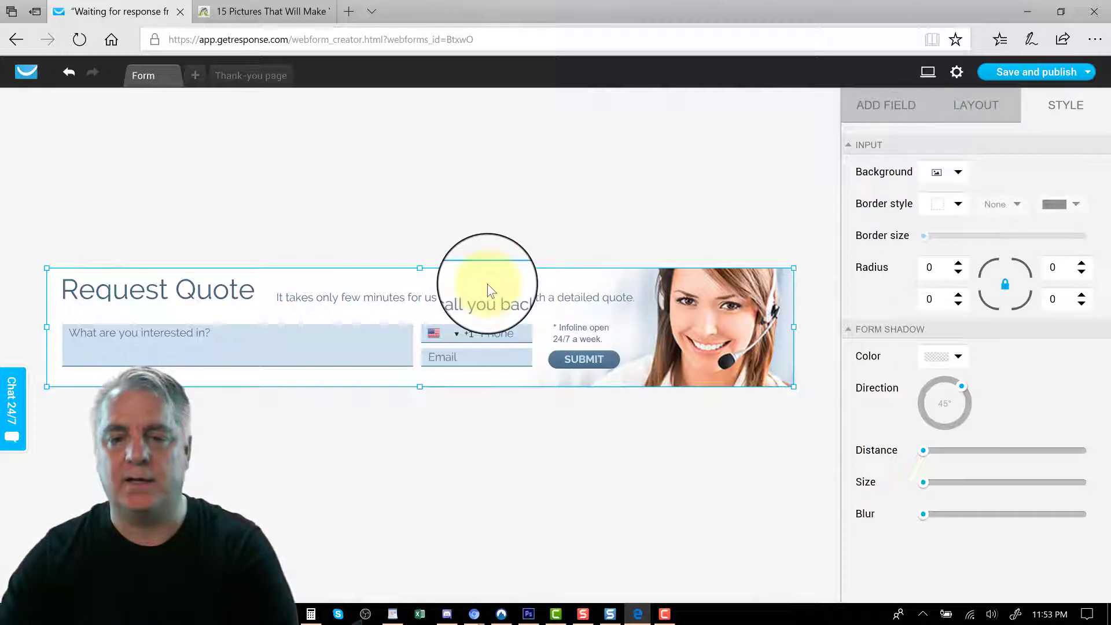
left_click(965, 175)
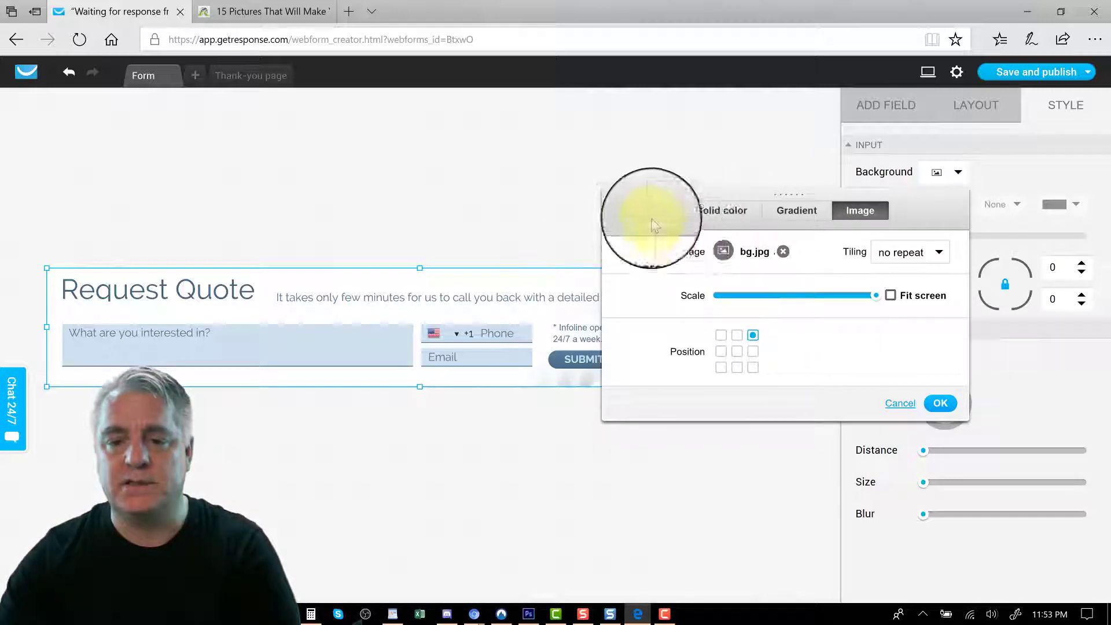
left_click(517, 188)
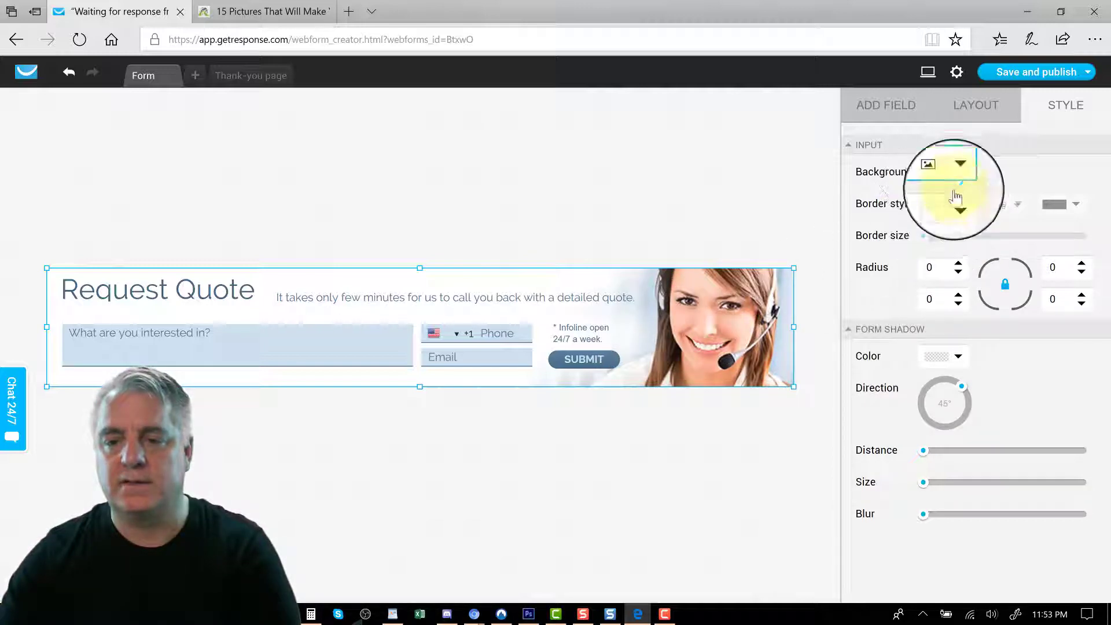
left_click(952, 172)
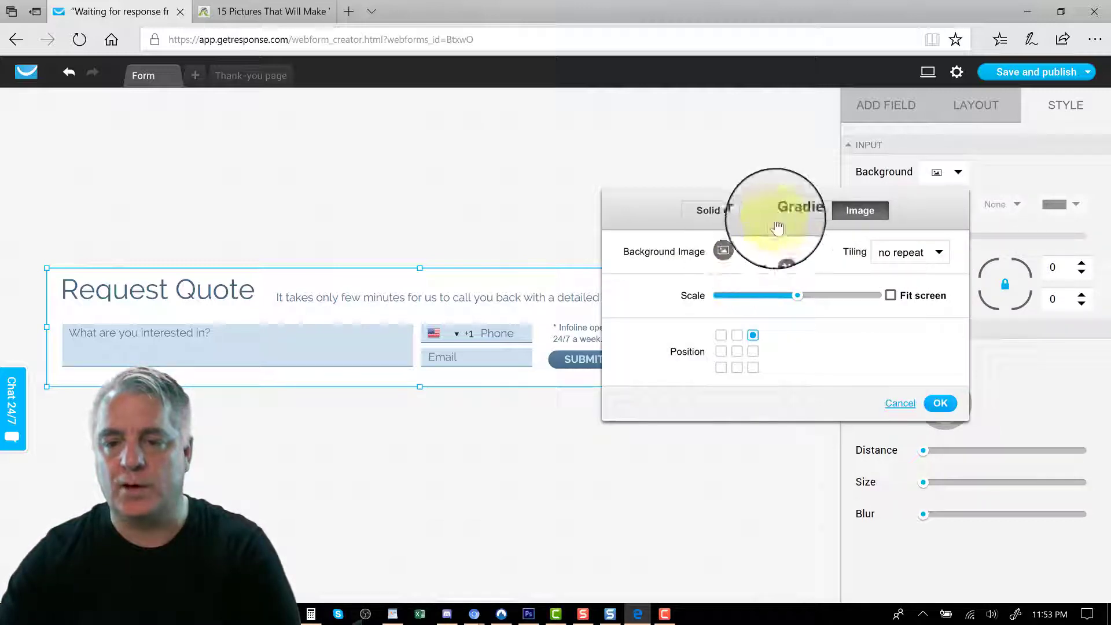
left_click(852, 218)
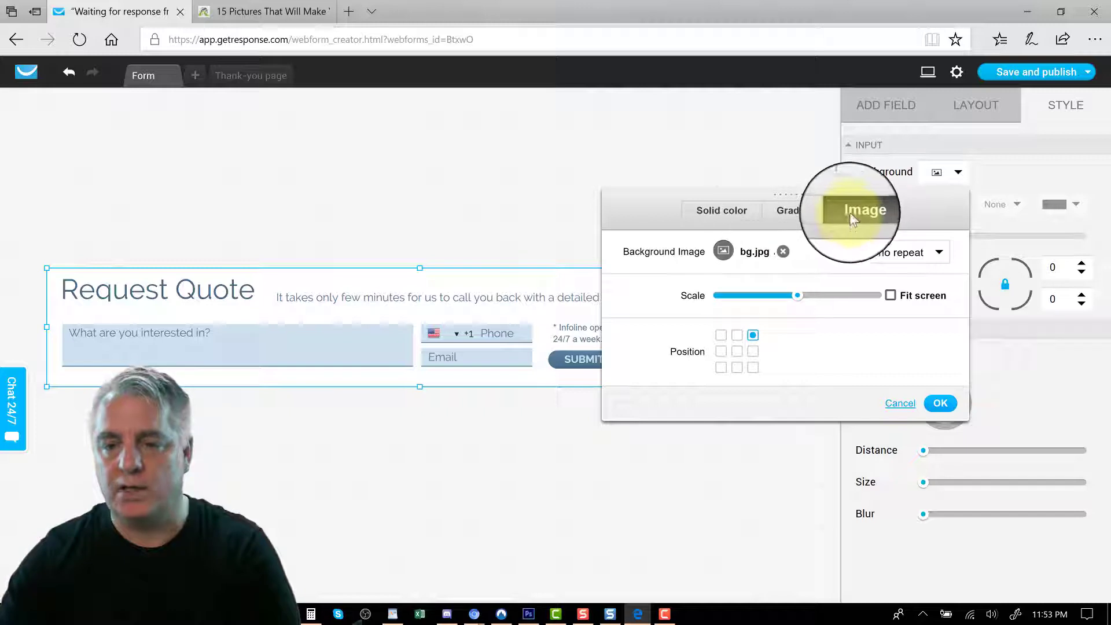
left_click(796, 219)
left_click(730, 215)
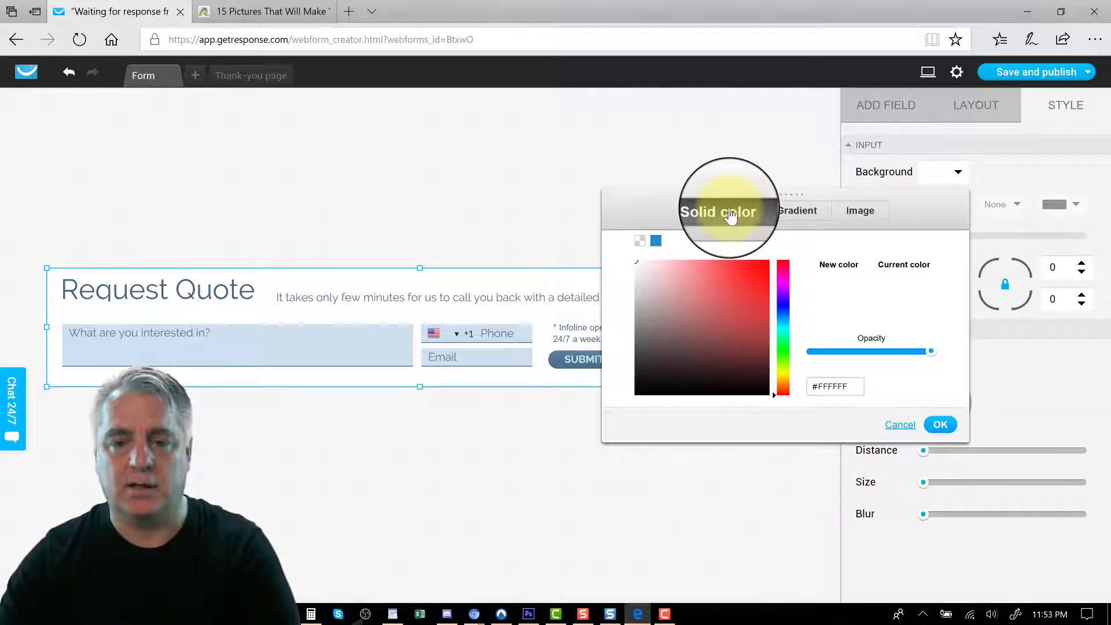
left_click(856, 215)
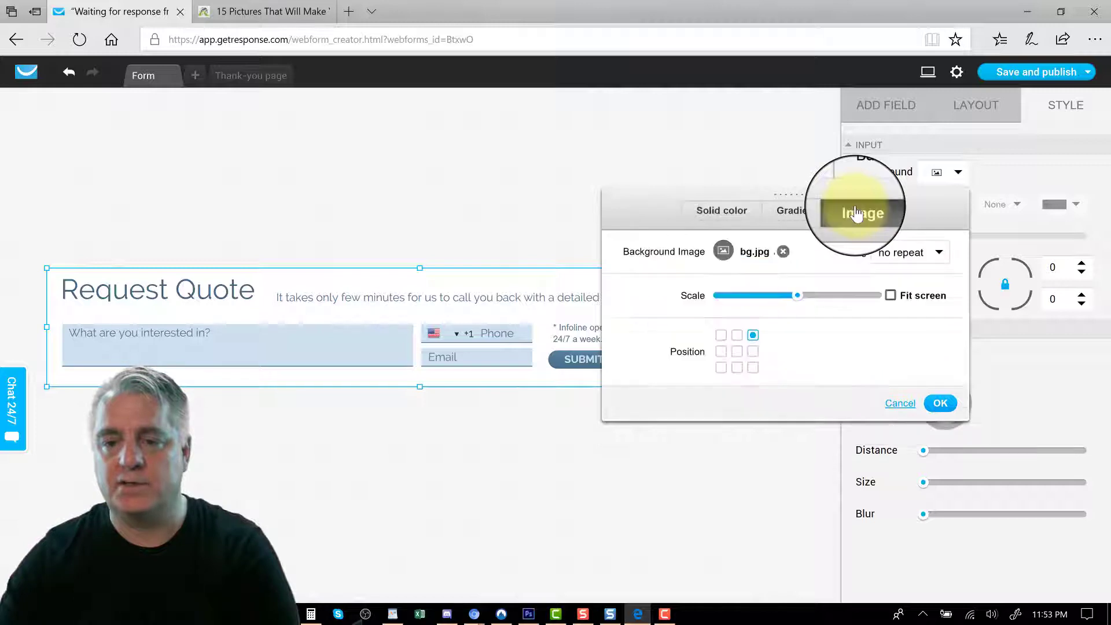
- Try the iStock picture "guitar play" as the form's background image and replace it with "guitar white"
left_click(724, 252)
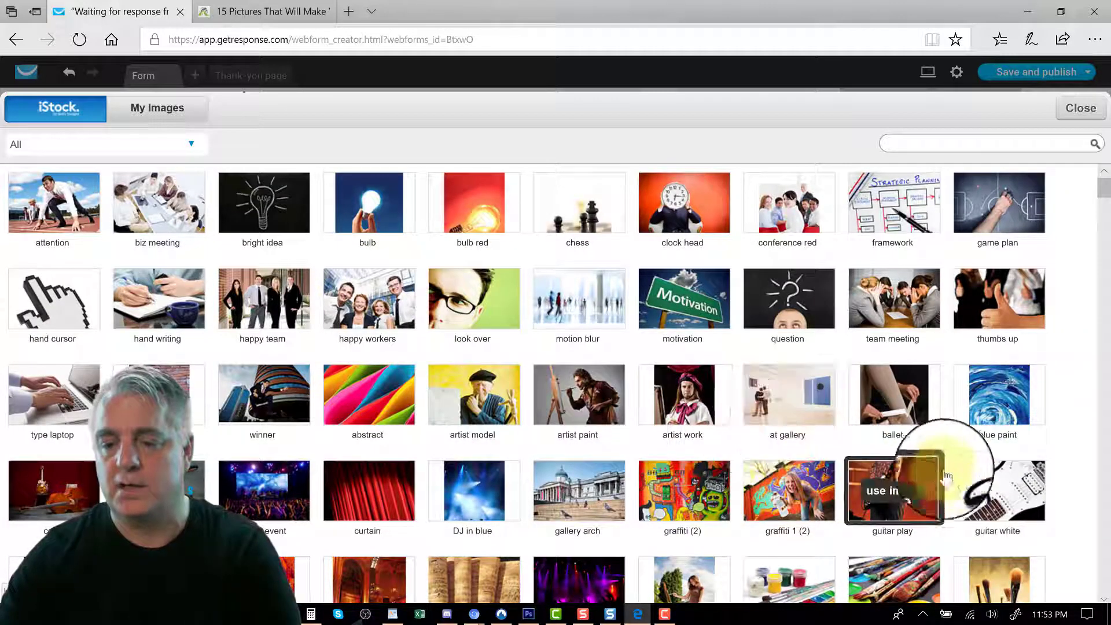
left_click(903, 491)
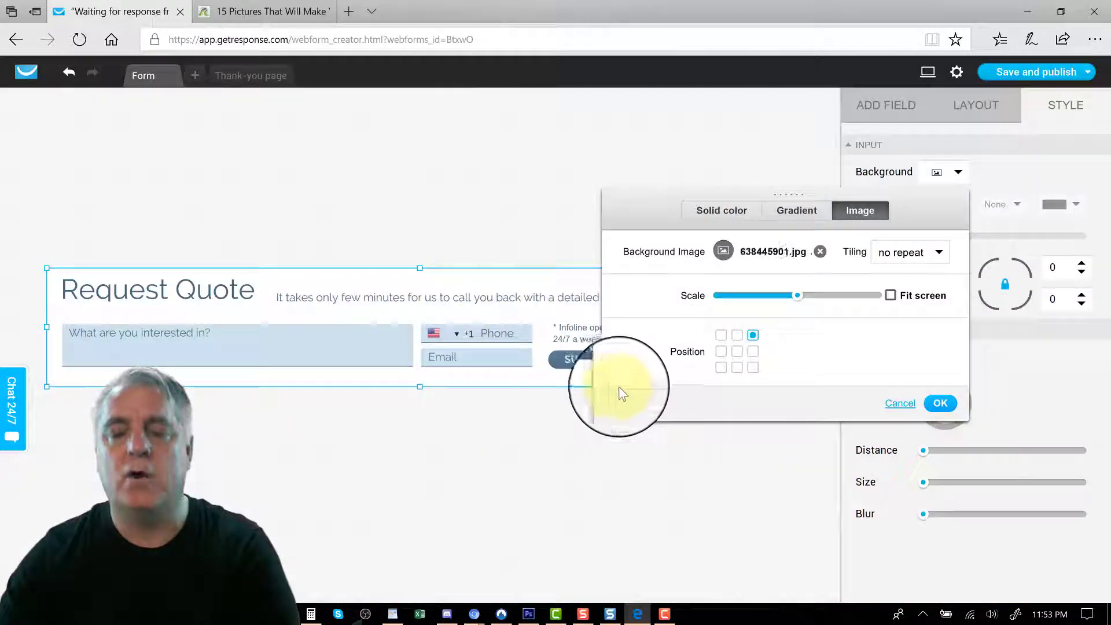
left_click(727, 253)
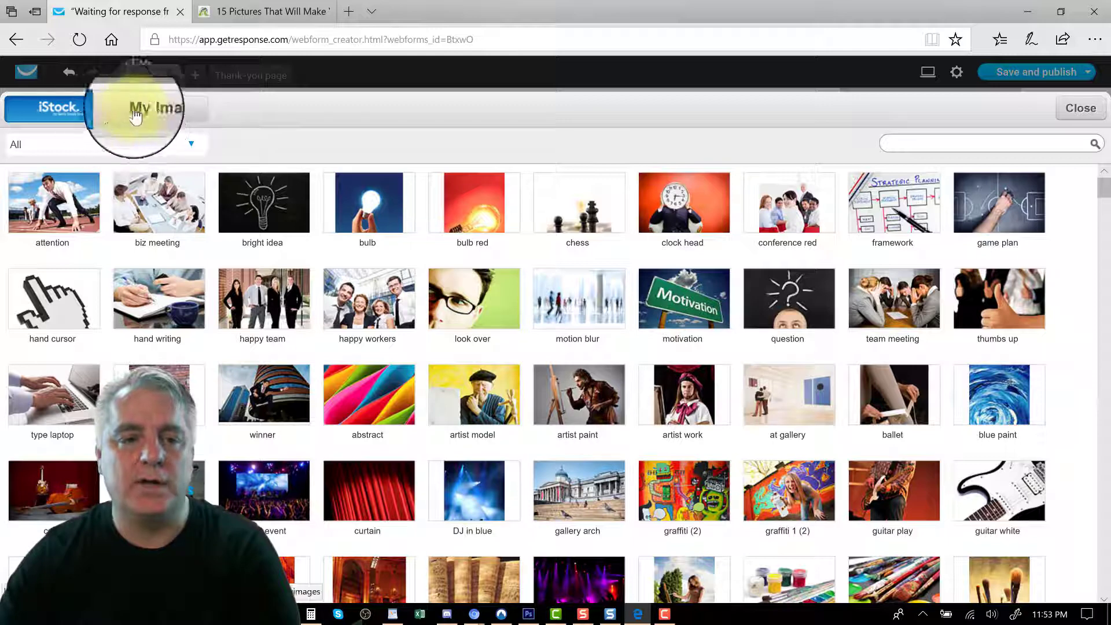
left_click(136, 117)
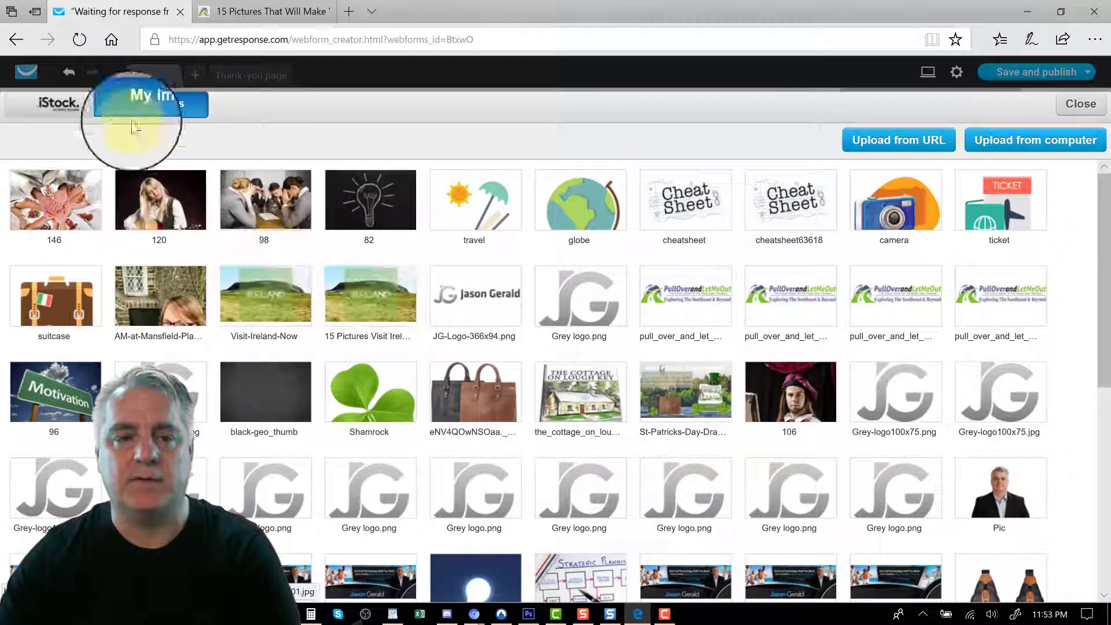
left_click(66, 108)
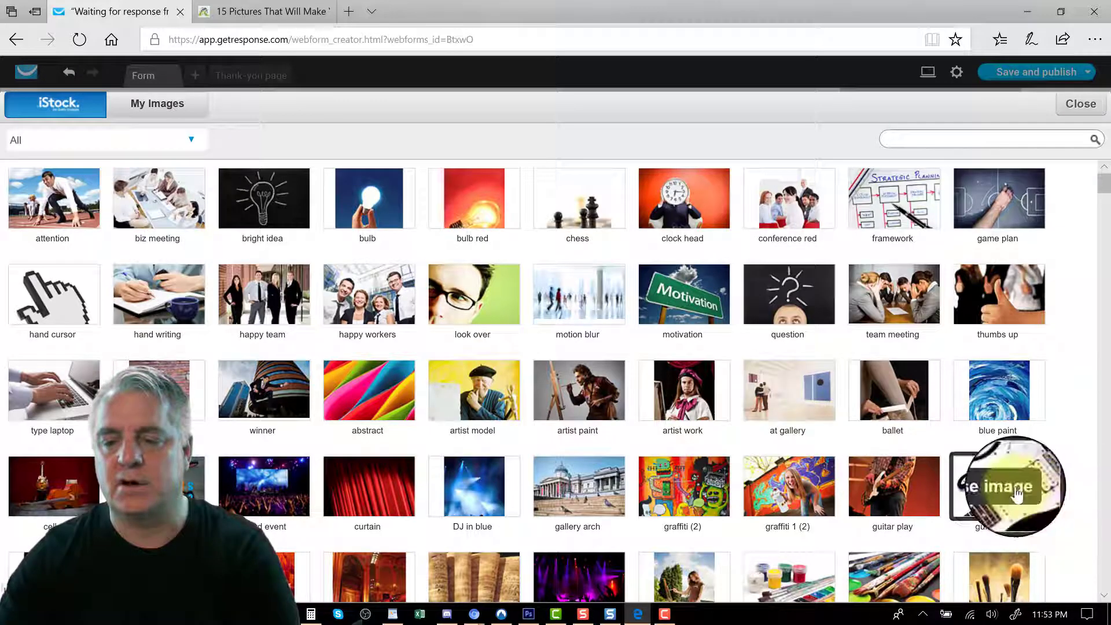
left_click(1010, 487)
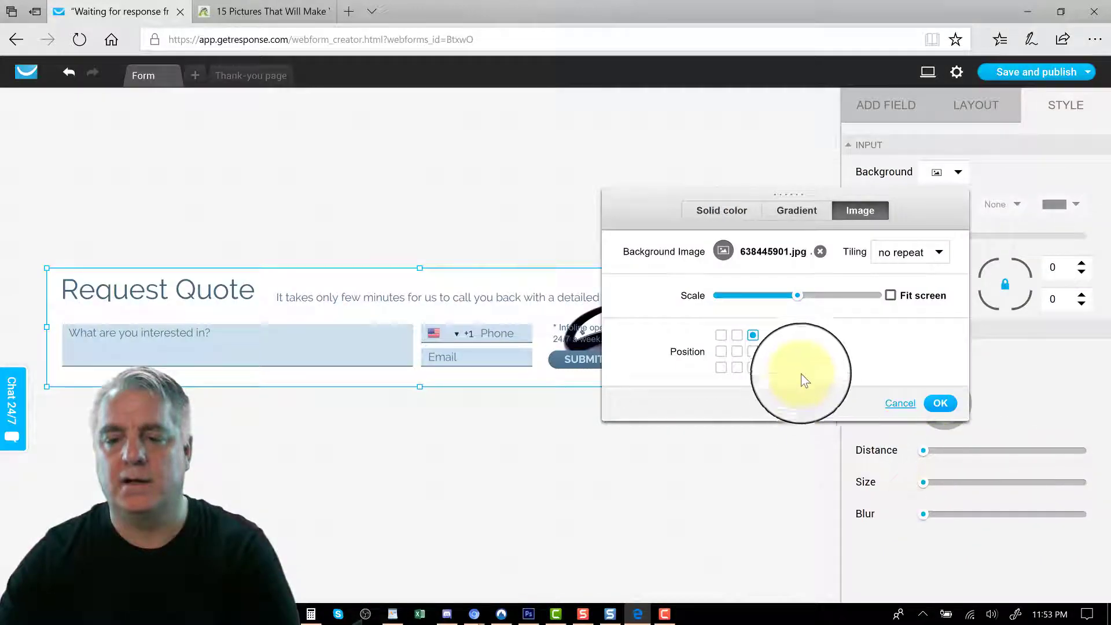
- Anchor the guitar background image in the form's upper-right corner and scale it down to fit the form's height
left_click(753, 336)
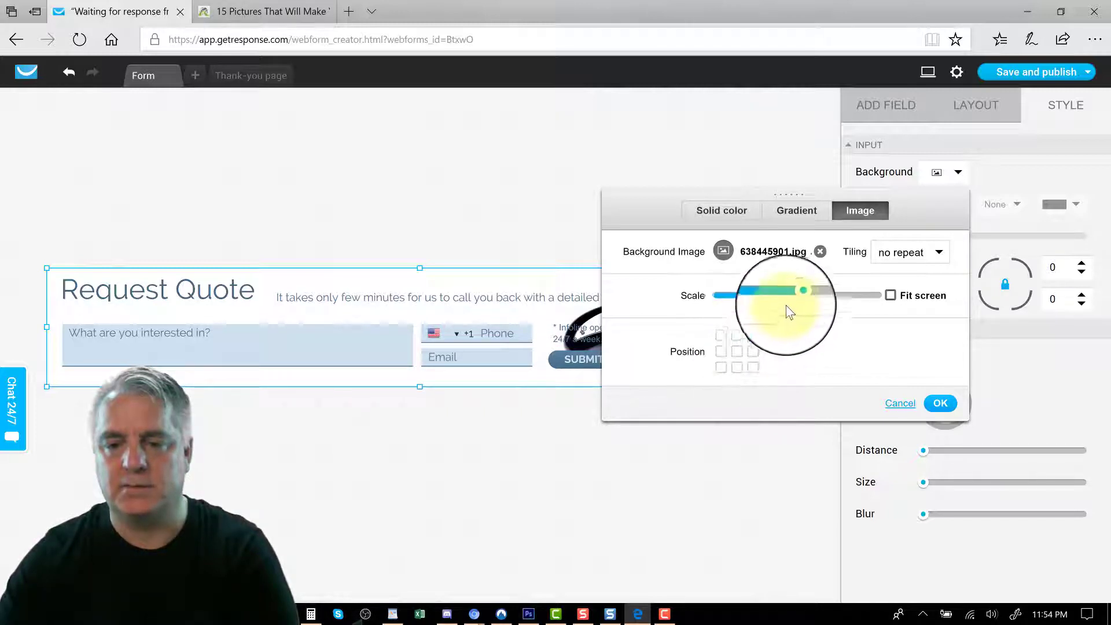
left_click_drag(797, 296, 766, 297)
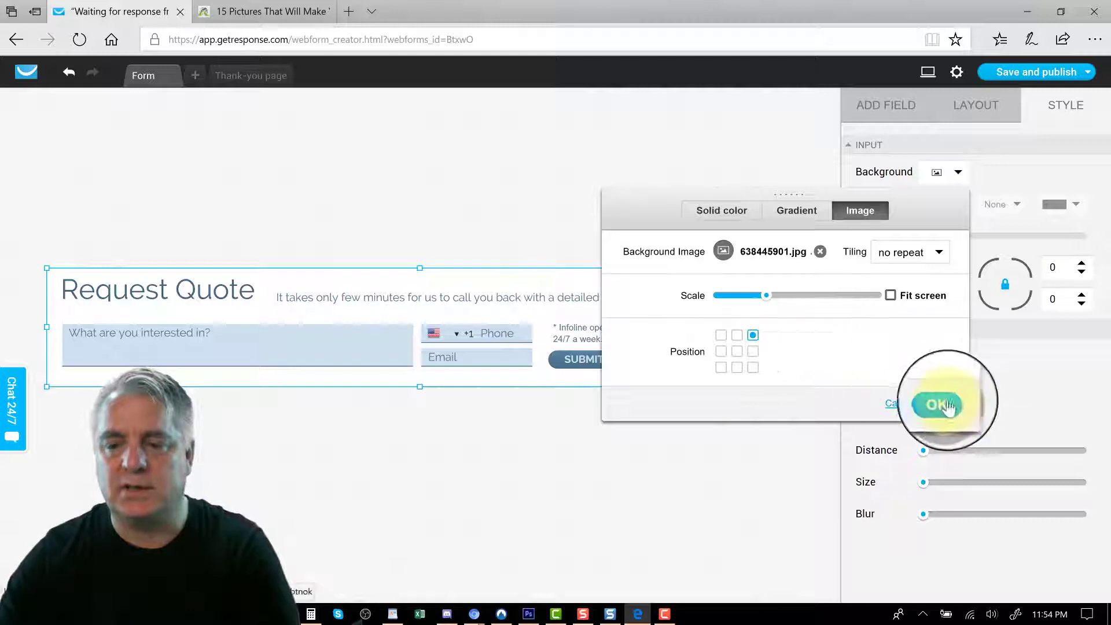
left_click_drag(652, 197, 179, 316)
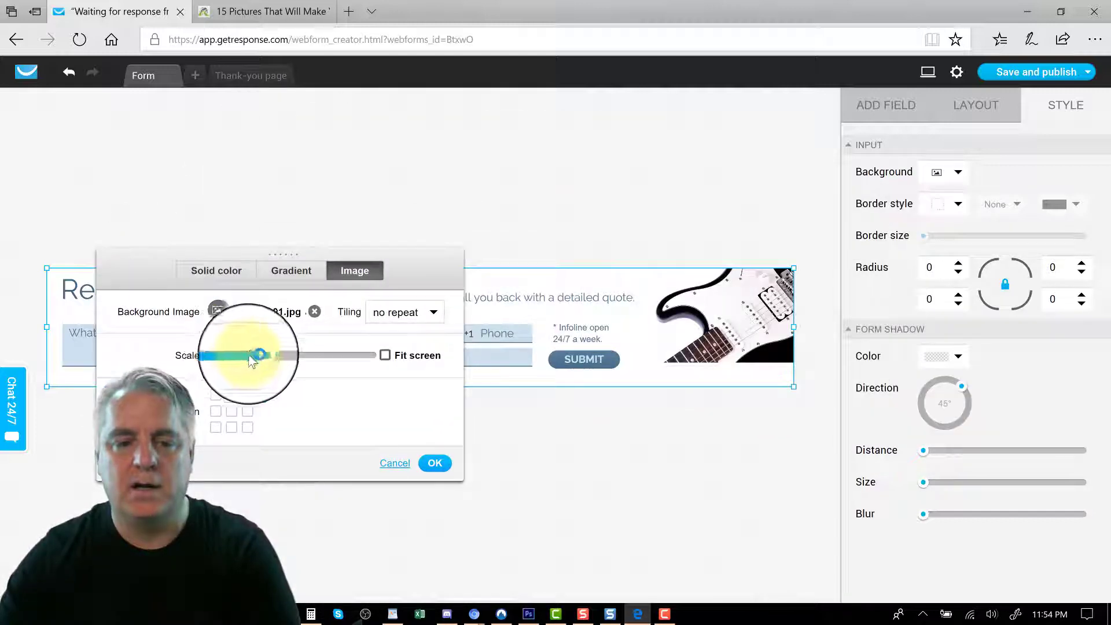
mouse_move(253, 355)
left_mouse_down()
mouse_move(232, 354)
mouse_move(269, 362)
left_mouse_up()
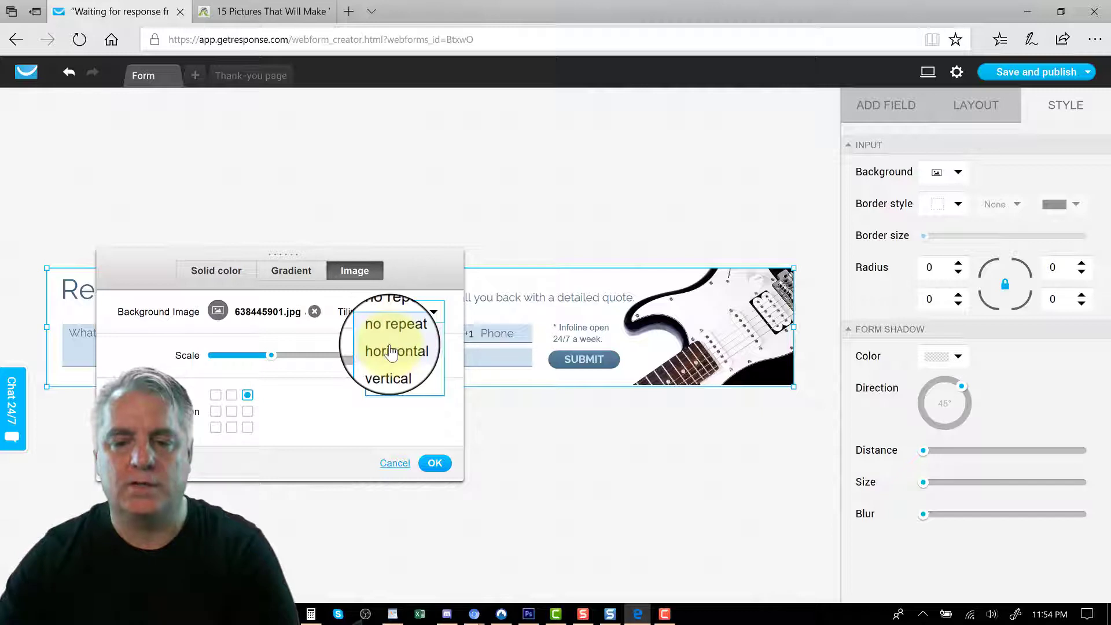
- Try horizontal tiling for the guitar background image and set it back to no repeat
left_click(392, 351)
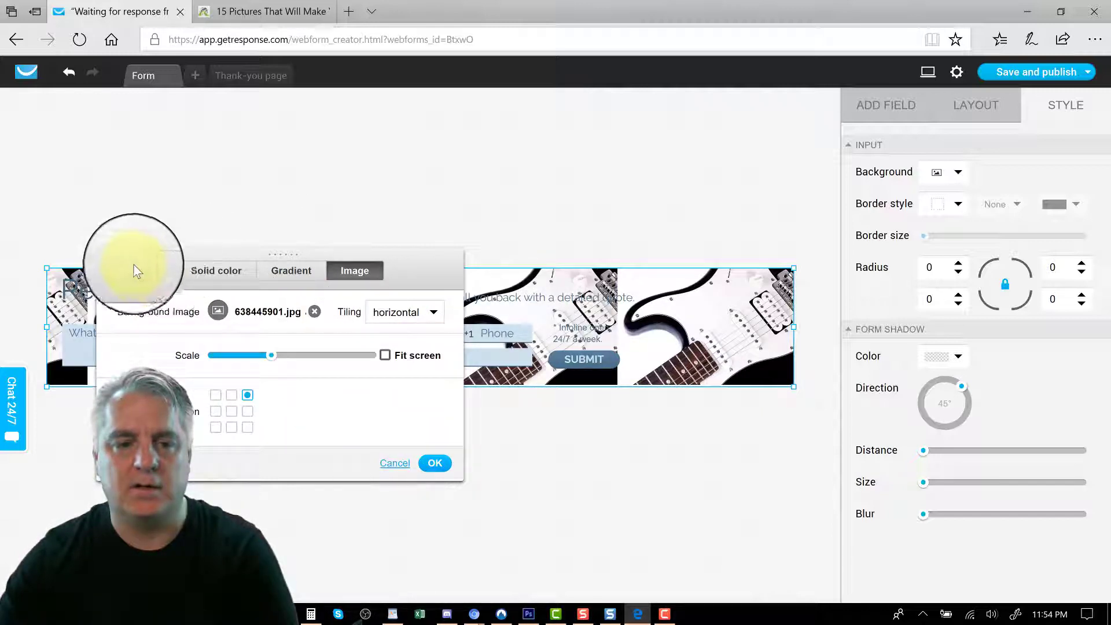
left_click_drag(139, 252, 422, 63)
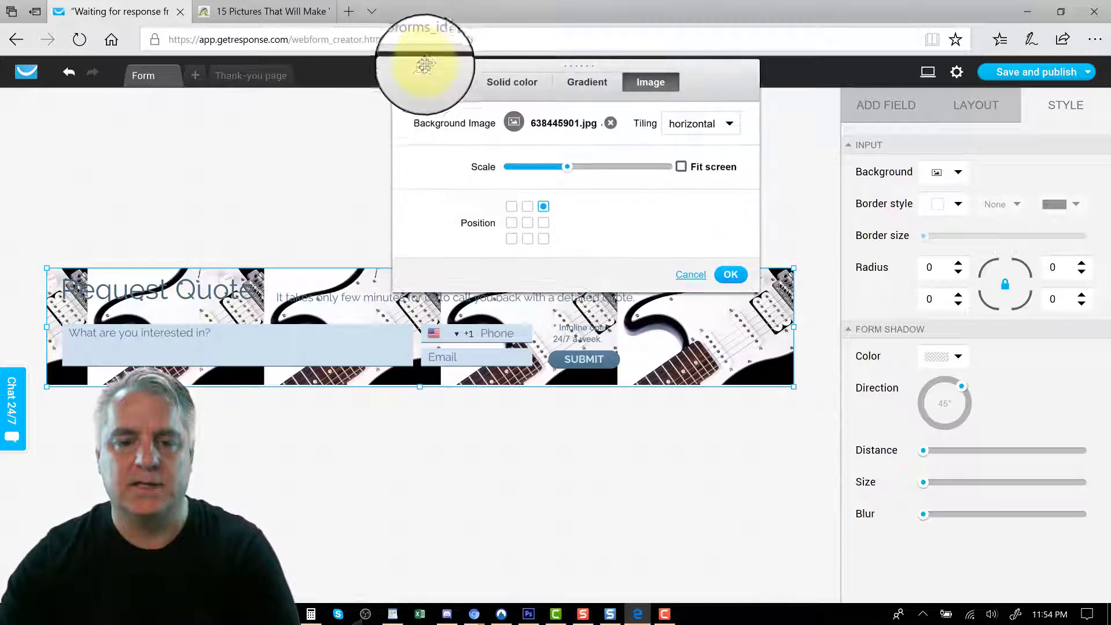
left_click(718, 124)
left_click(708, 145)
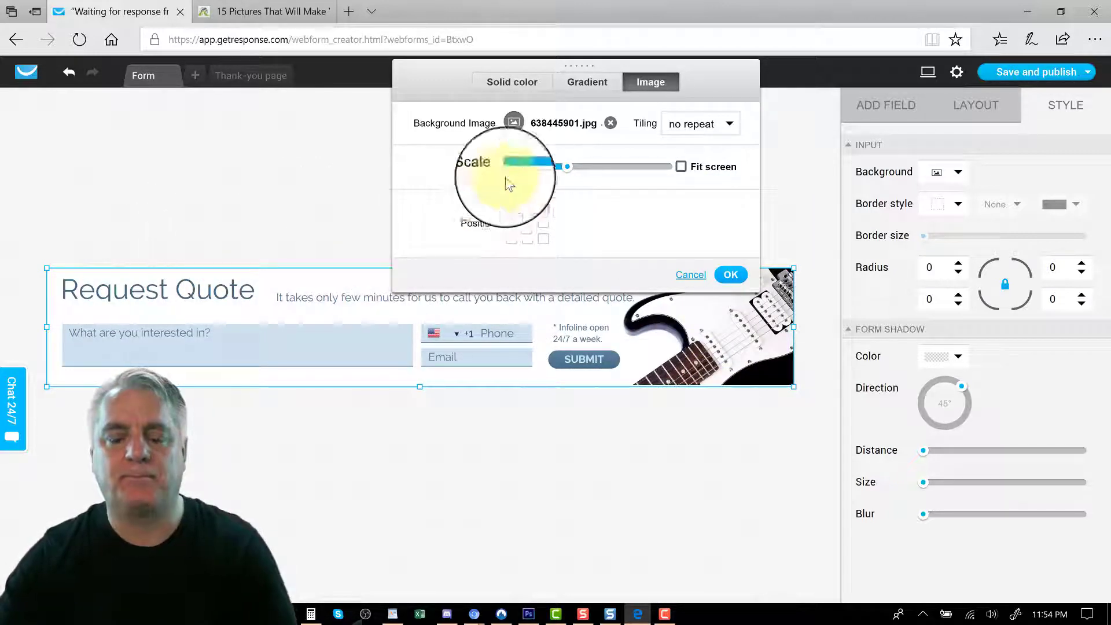
- Set the form's solid background color to blue #278ACA behind the guitar image and apply the background settings
left_click(525, 87)
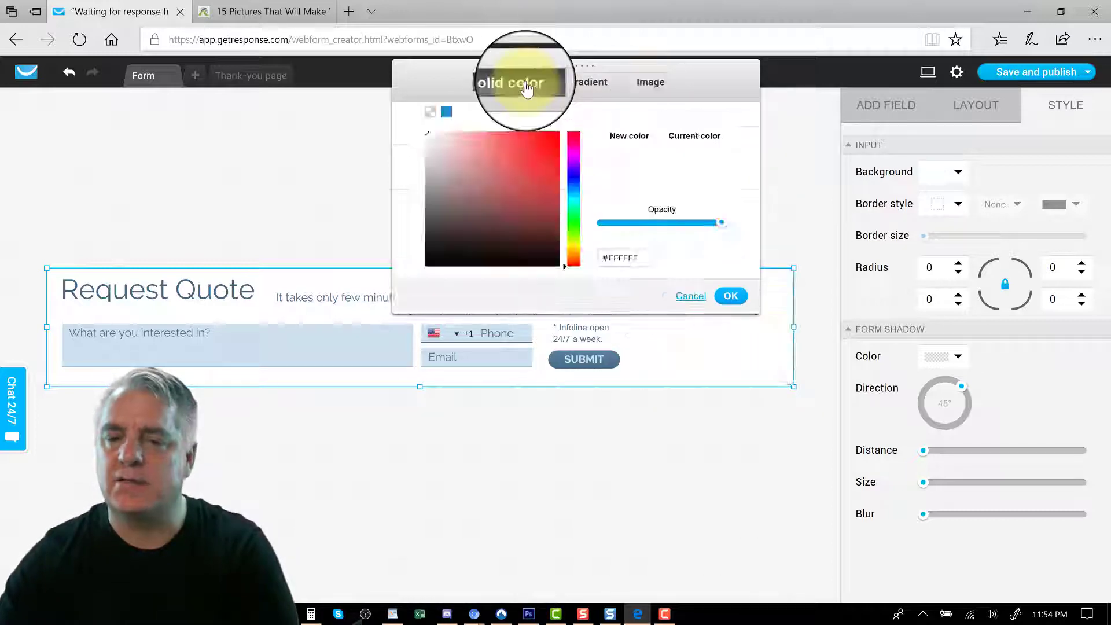
left_click(446, 114)
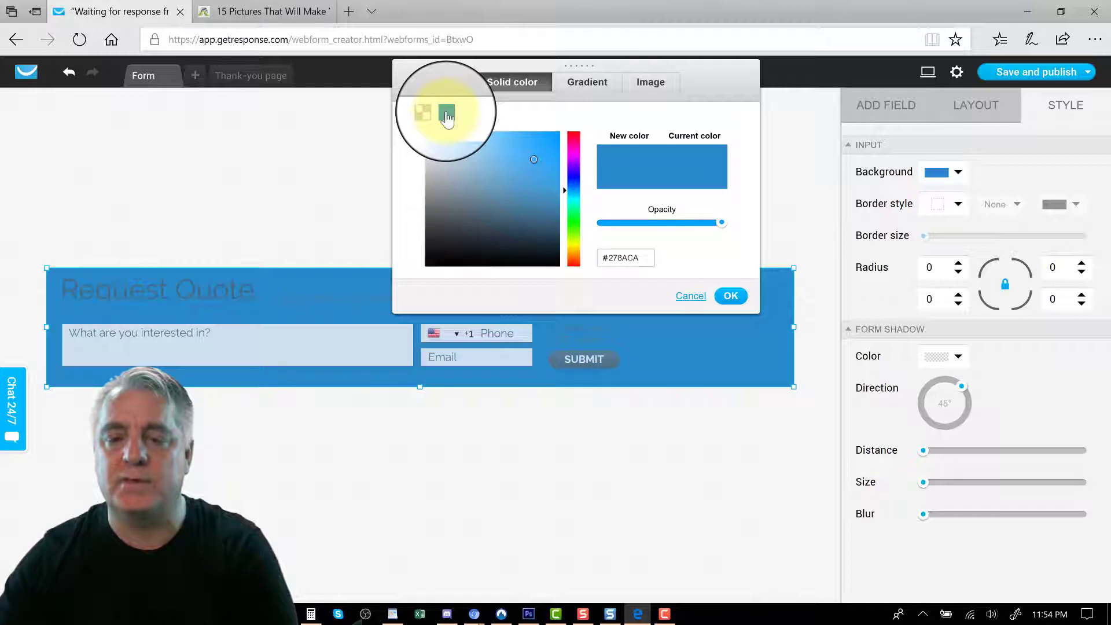
left_click(652, 85)
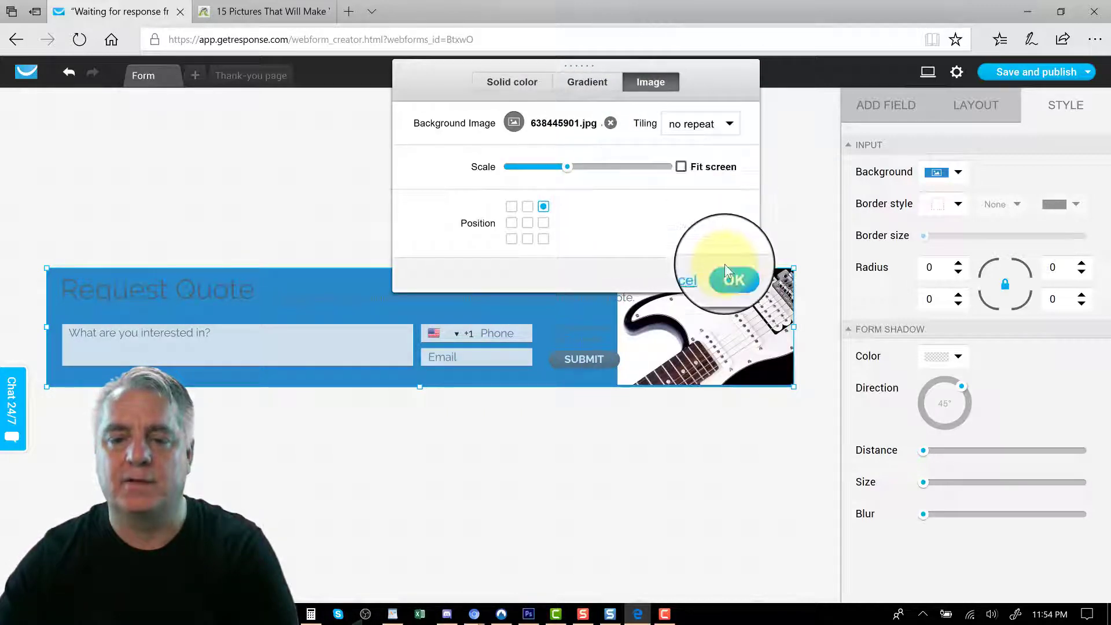
left_click(731, 278)
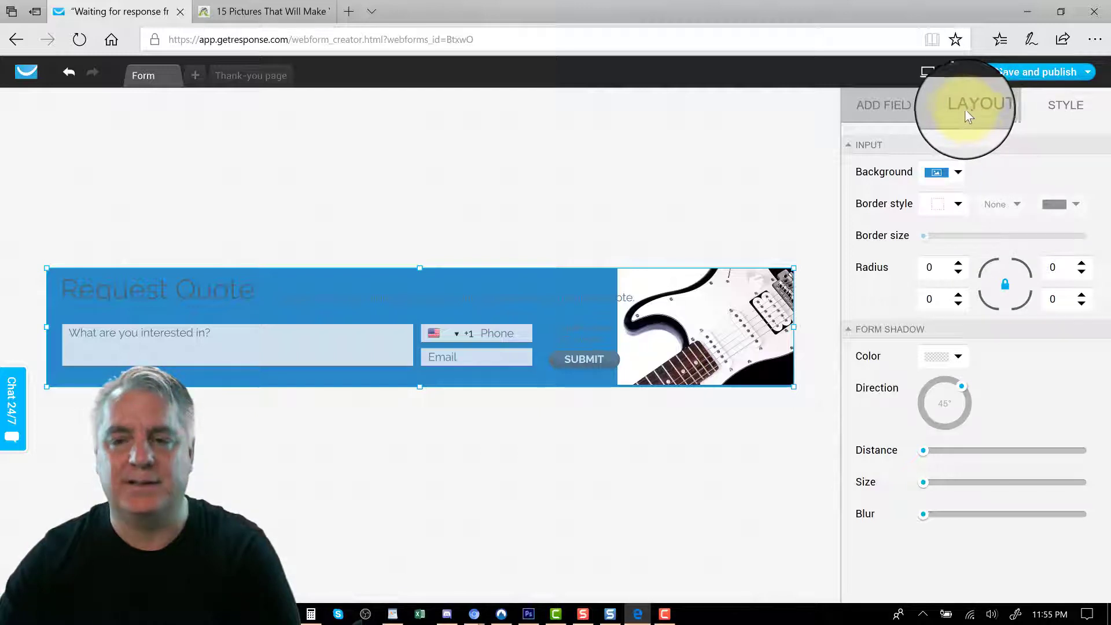
- Open the form settings and rename the form "Test jj"
left_click(956, 73)
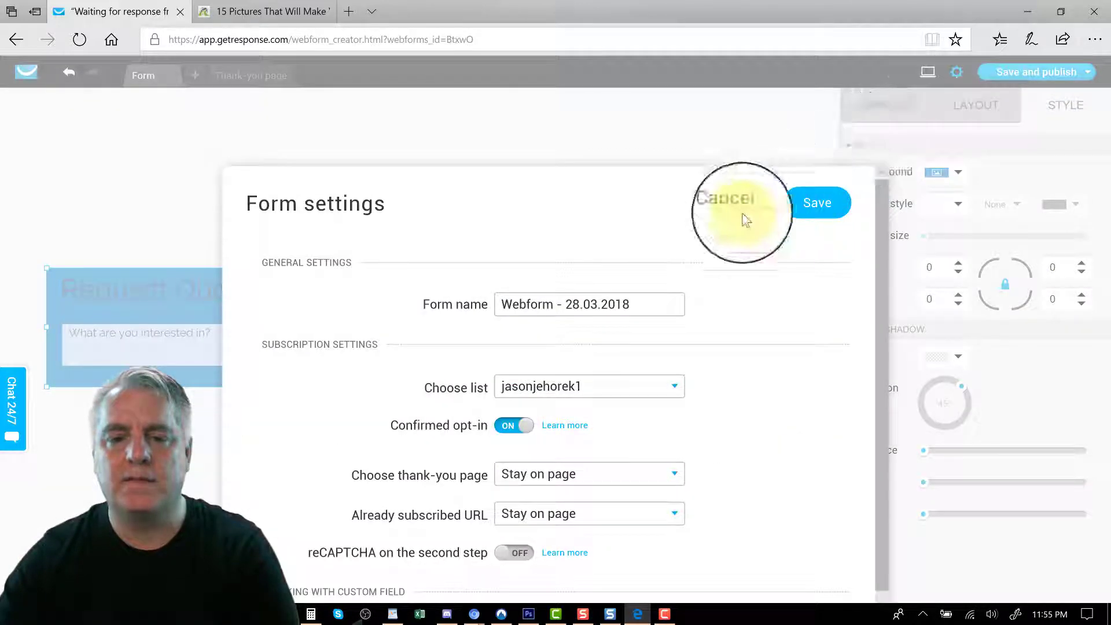
left_click_drag(632, 220, 474, 226)
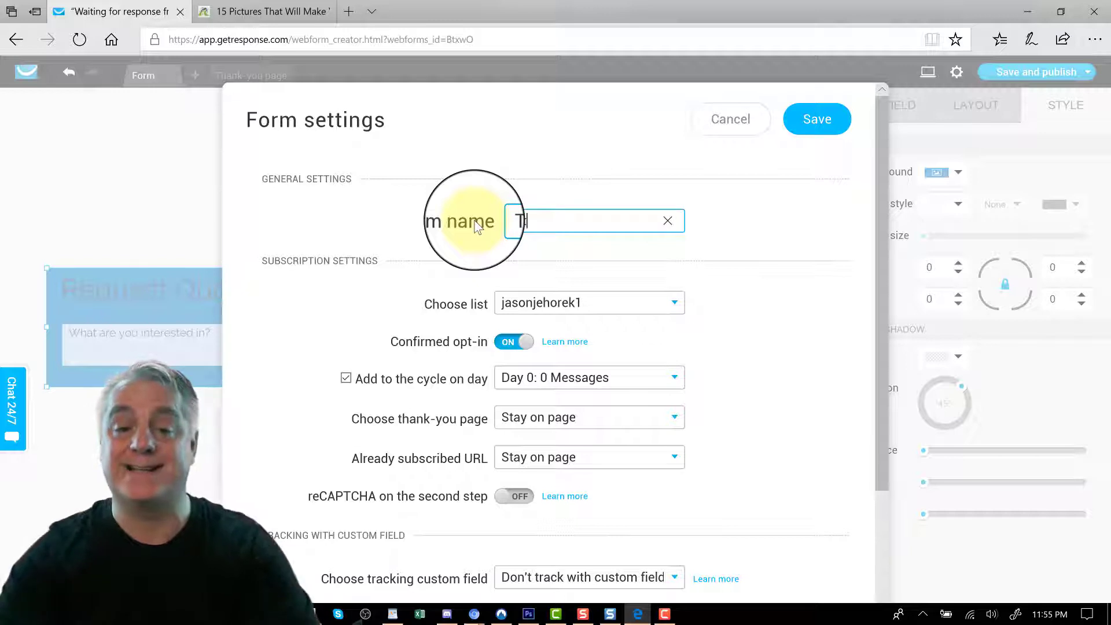
type("Test jj")
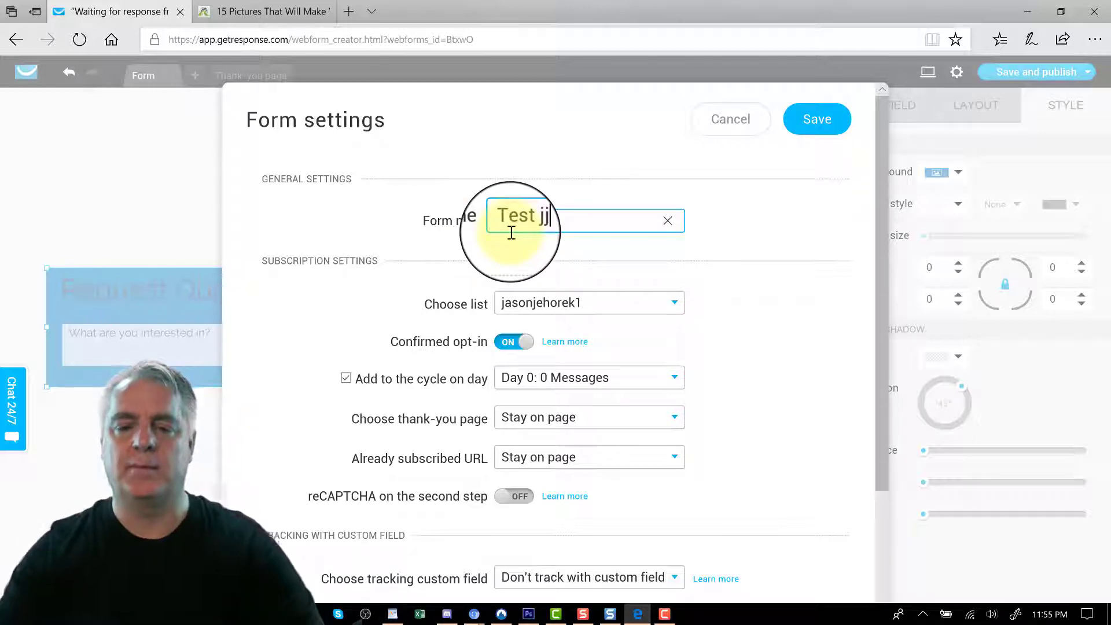
- Assign the form to the comments contact list and switch off confirmed opt-in
left_click(565, 303)
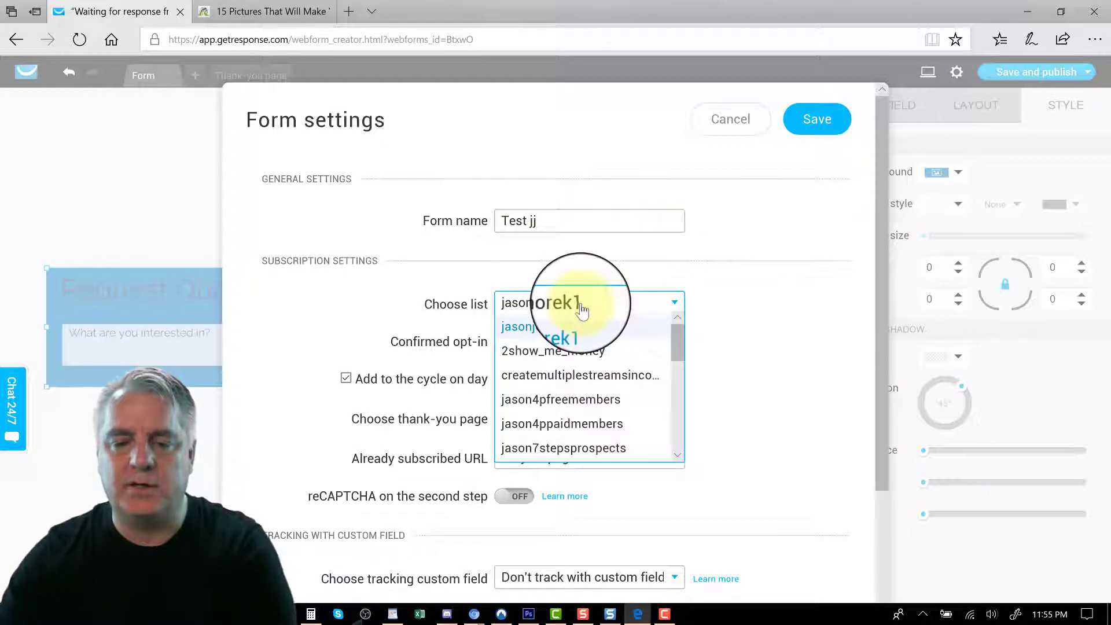
scroll(561, 412, "down", 5)
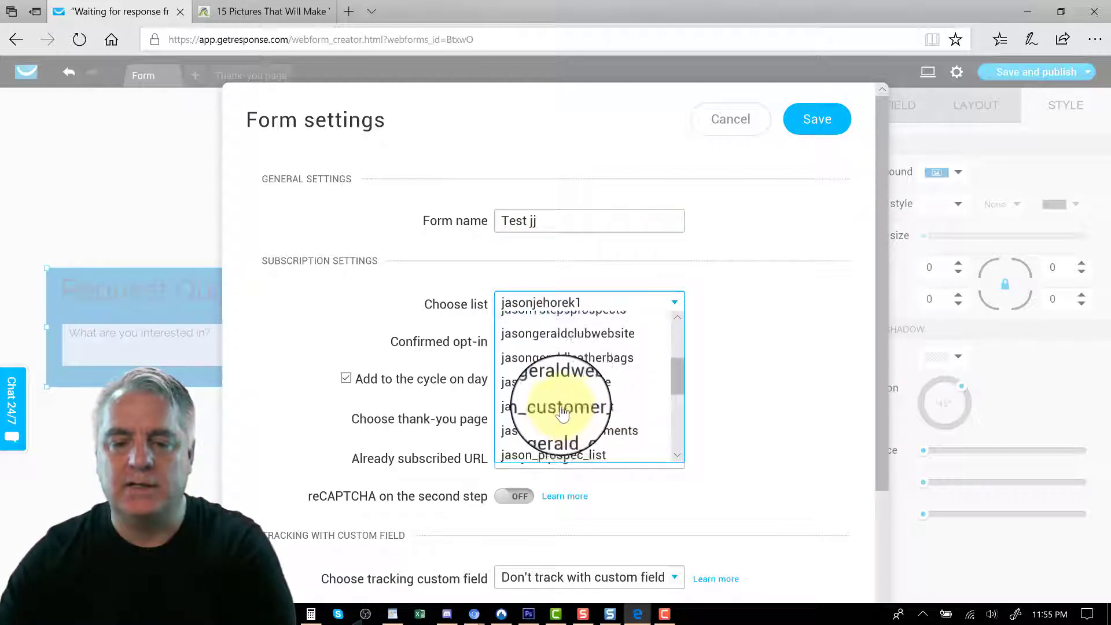
left_click(565, 427)
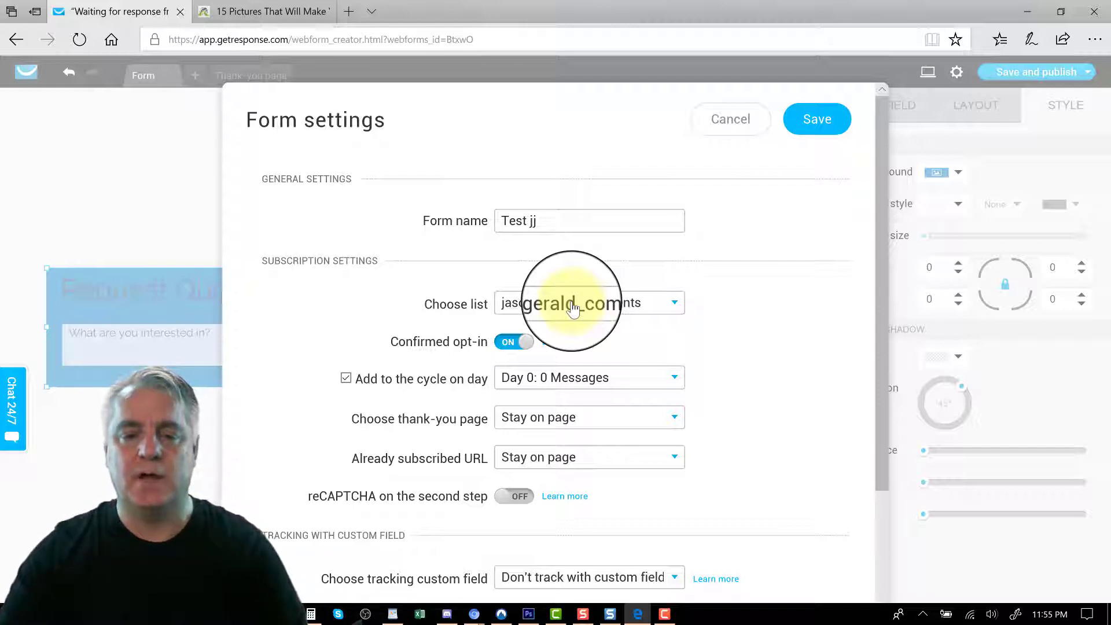
left_click(489, 346)
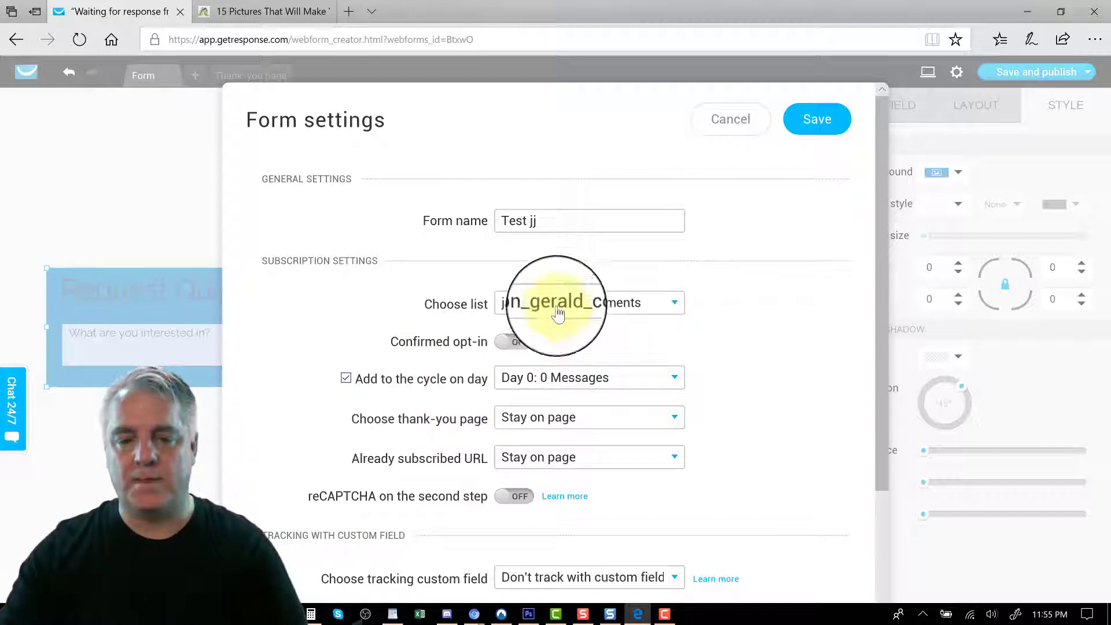
- Check the list's autoresponder cycle day options and change the form's contact list to pullover_community
left_click(570, 387)
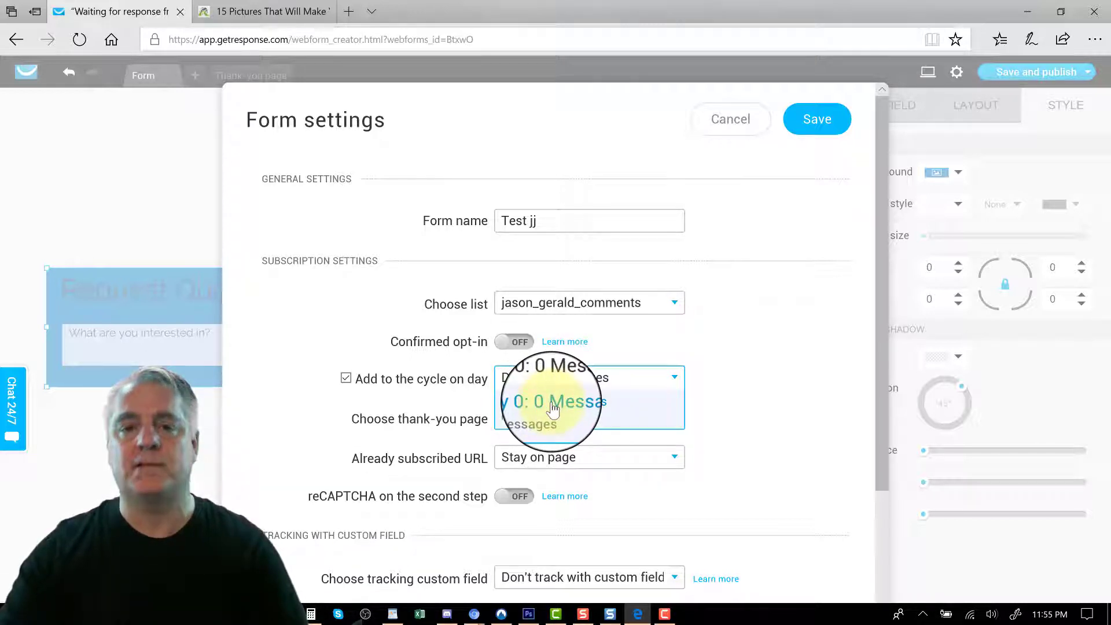
left_click(614, 306)
scroll(598, 400, "down", 2)
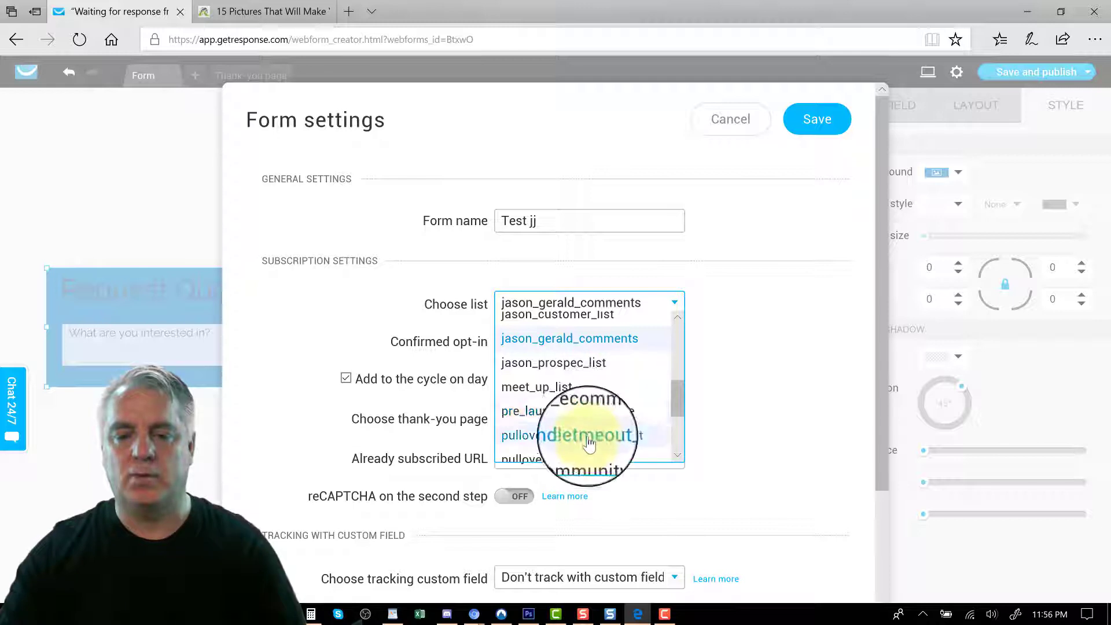
scroll(589, 438, "down", 1)
left_click(590, 438)
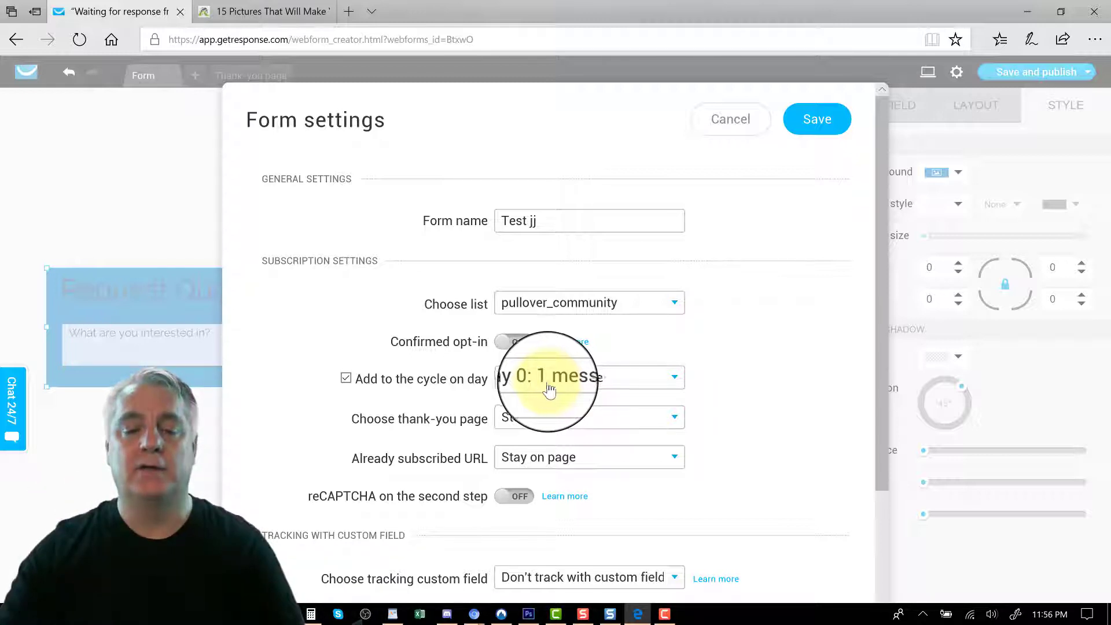
- Set the form's thank-you page to Default
left_click(553, 429)
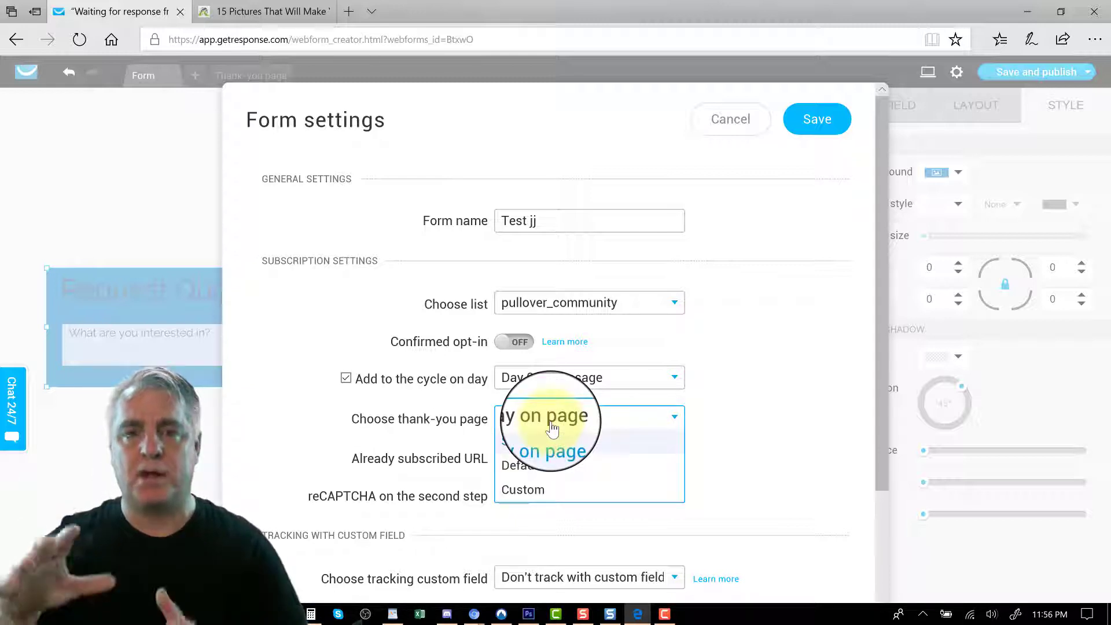
left_click(521, 465)
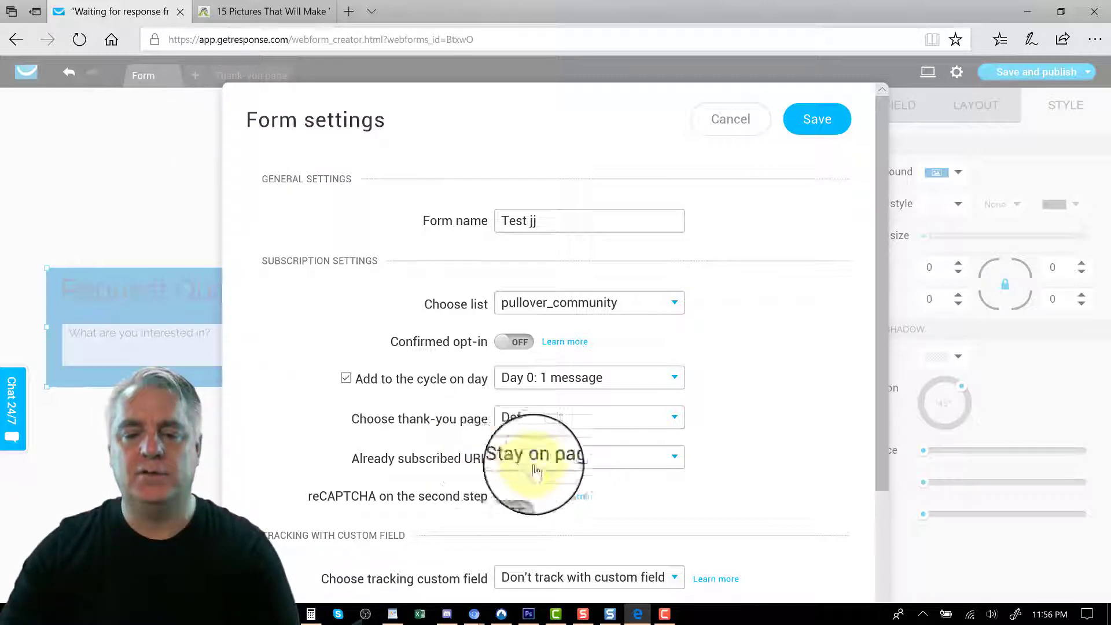
- Try a custom already subscribed URL and set it back to Stay on page
left_click(583, 463)
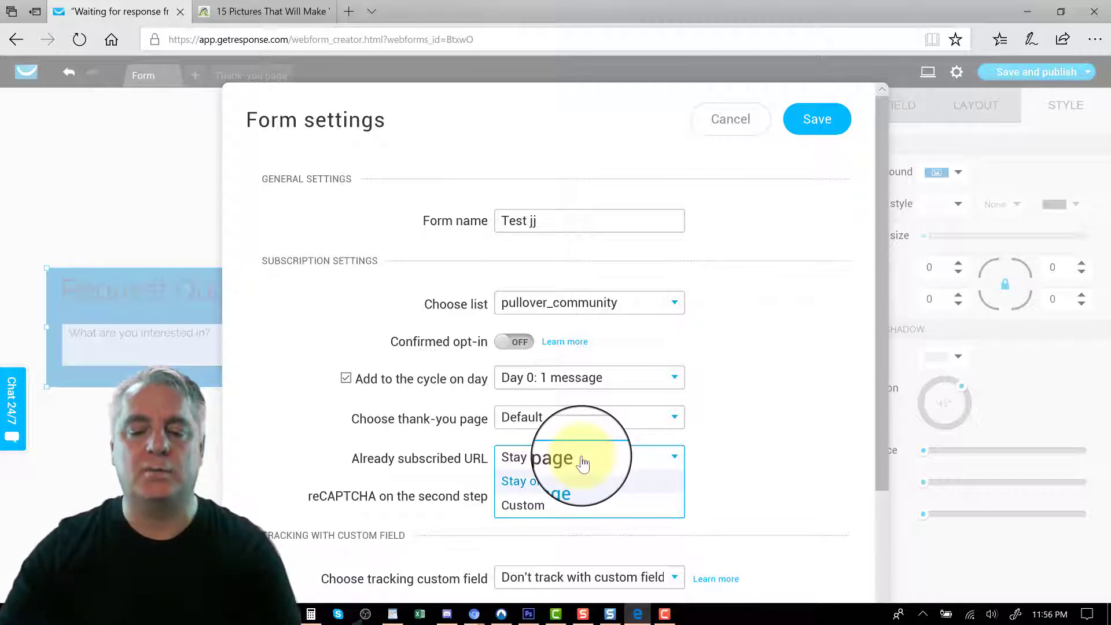
left_click(530, 506)
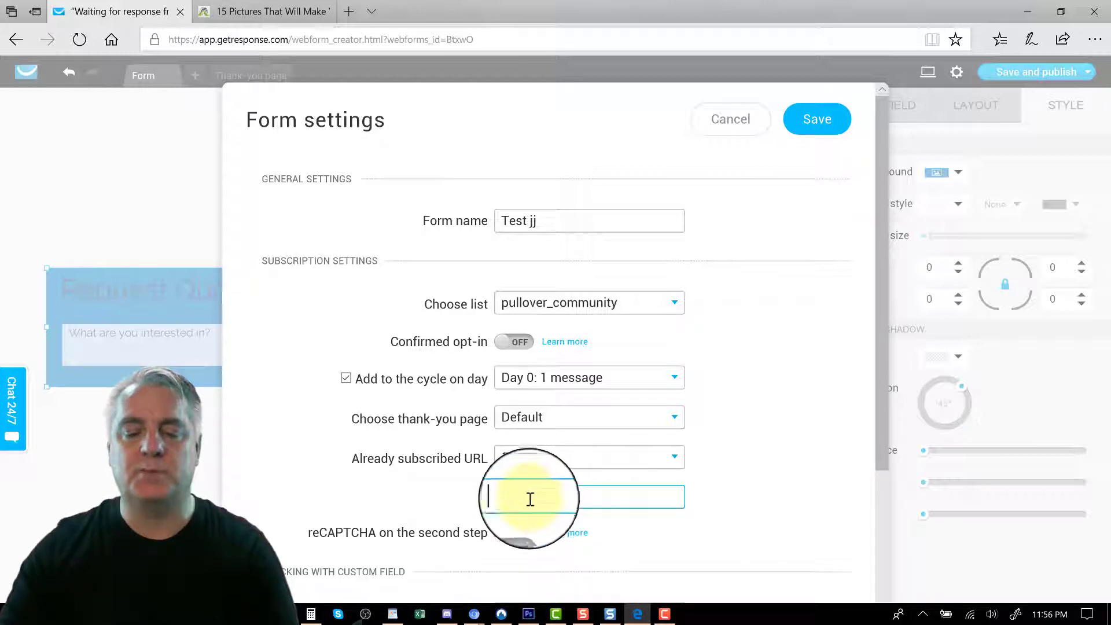
left_click(546, 463)
left_click(538, 480)
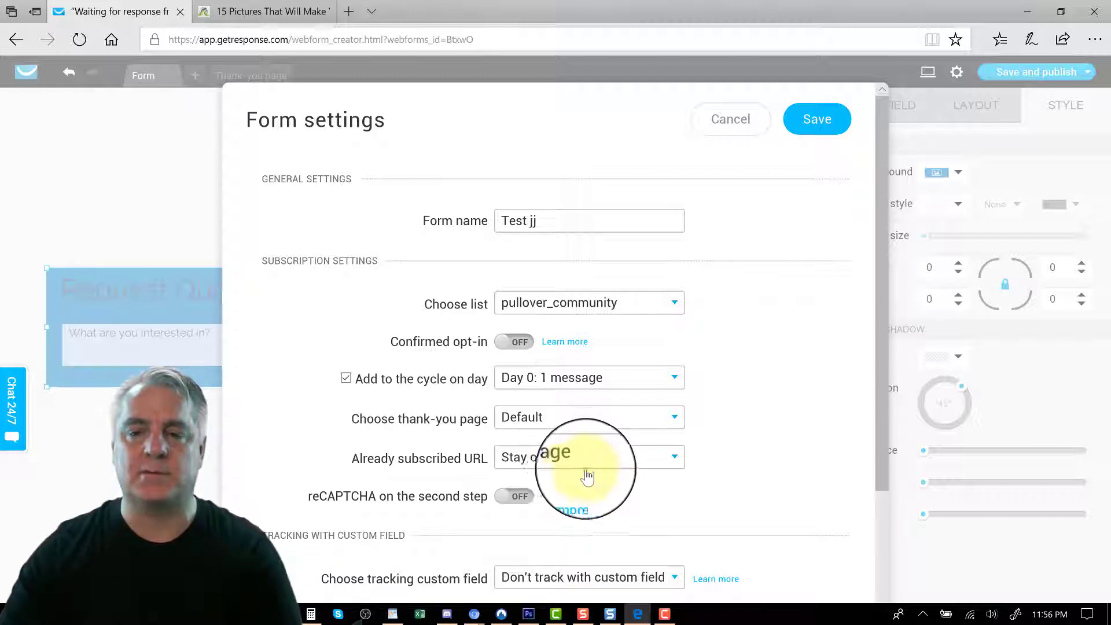
- Review the tracking and forwarding options and save the form settings
scroll(592, 472, "down", 3)
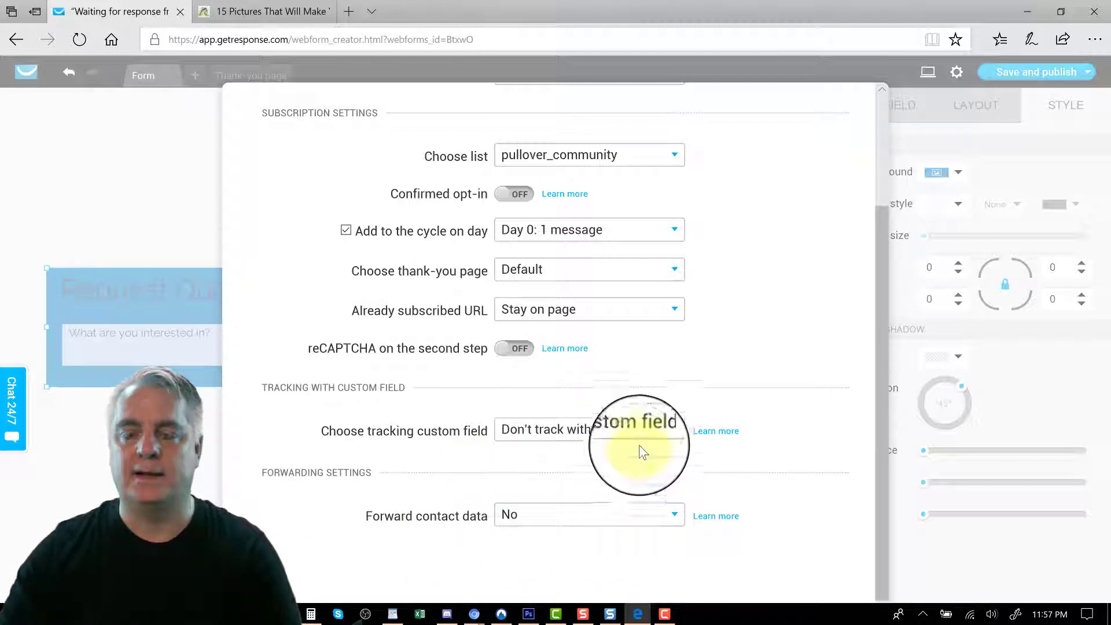
scroll(640, 450, "up", 3)
left_click(825, 132)
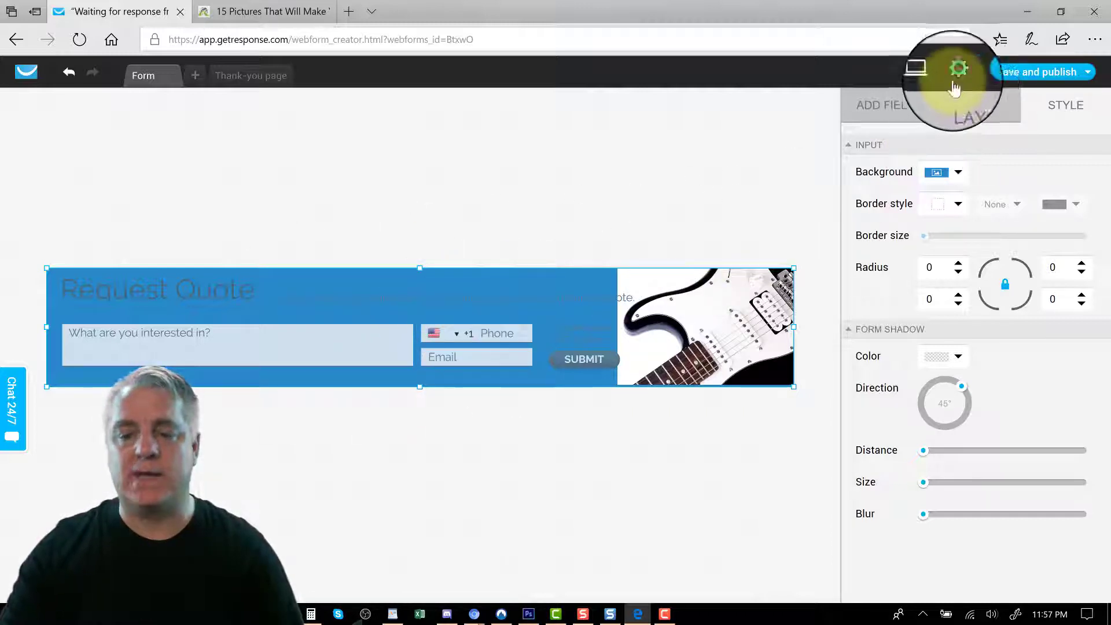
- Save and publish the form, and copy its JavaScript code for installing it on a website
left_click(1008, 75)
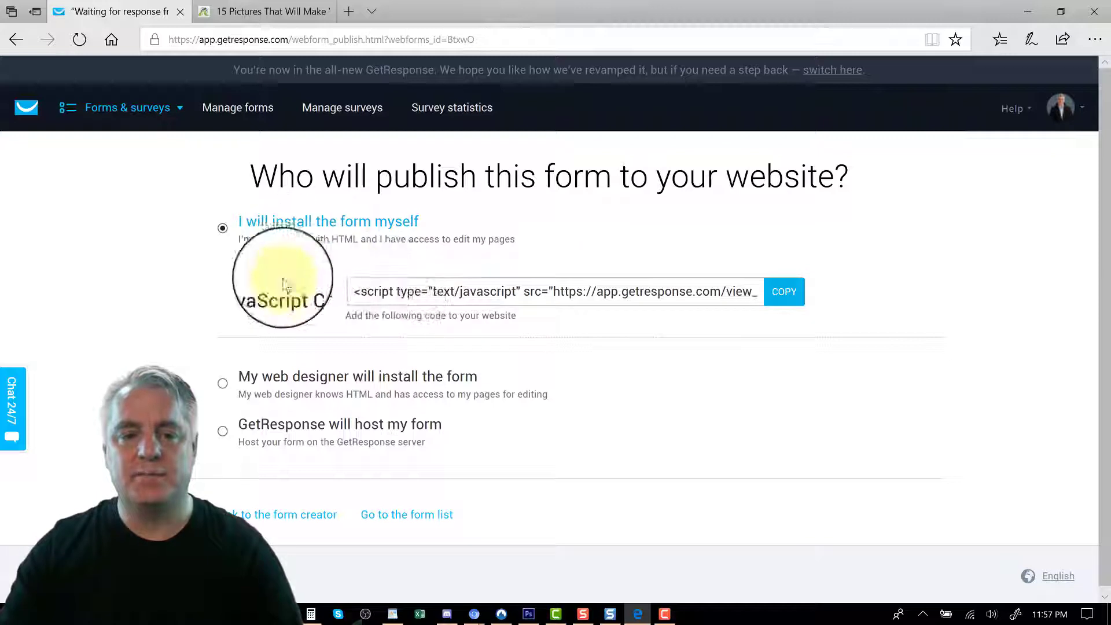
left_click_drag(359, 292, 787, 289)
key("ctrl+c")
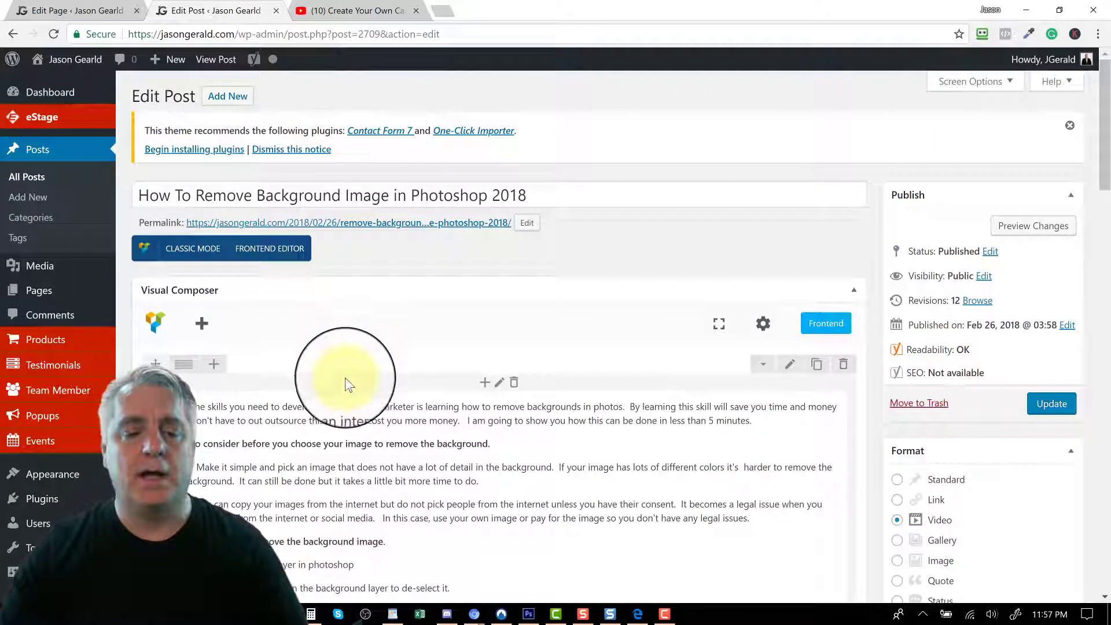
- Leave the open post and reopen "How To Remove Background Image in Photoshop 2018" for editing from the list of all posts
scroll(346, 379, "down", 6)
scroll(347, 384, "up", 6)
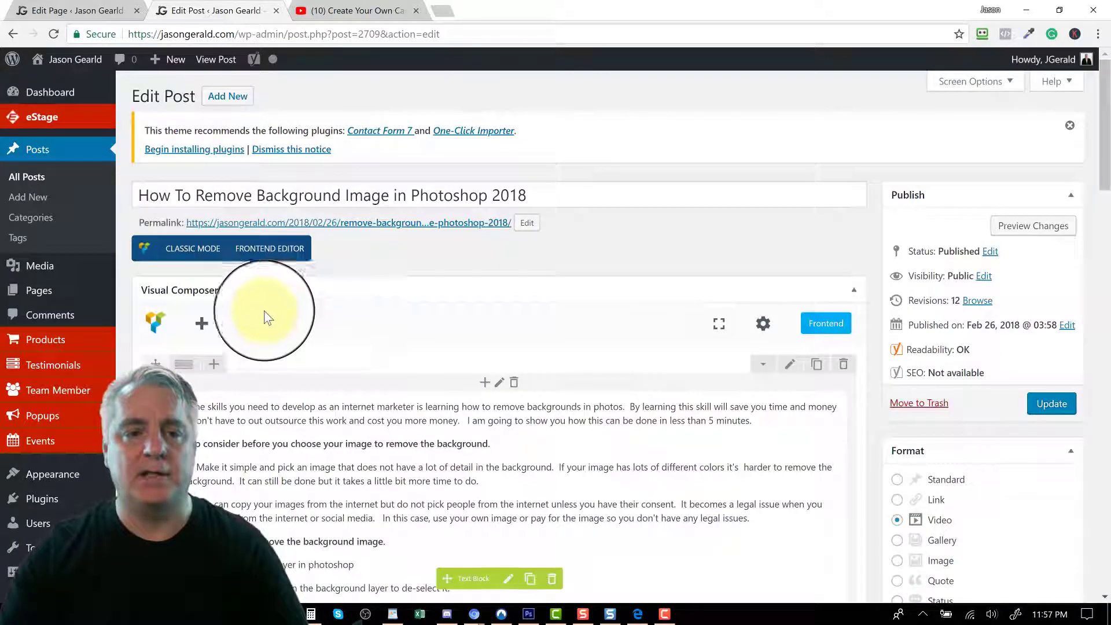
left_click(29, 178)
left_click(604, 111)
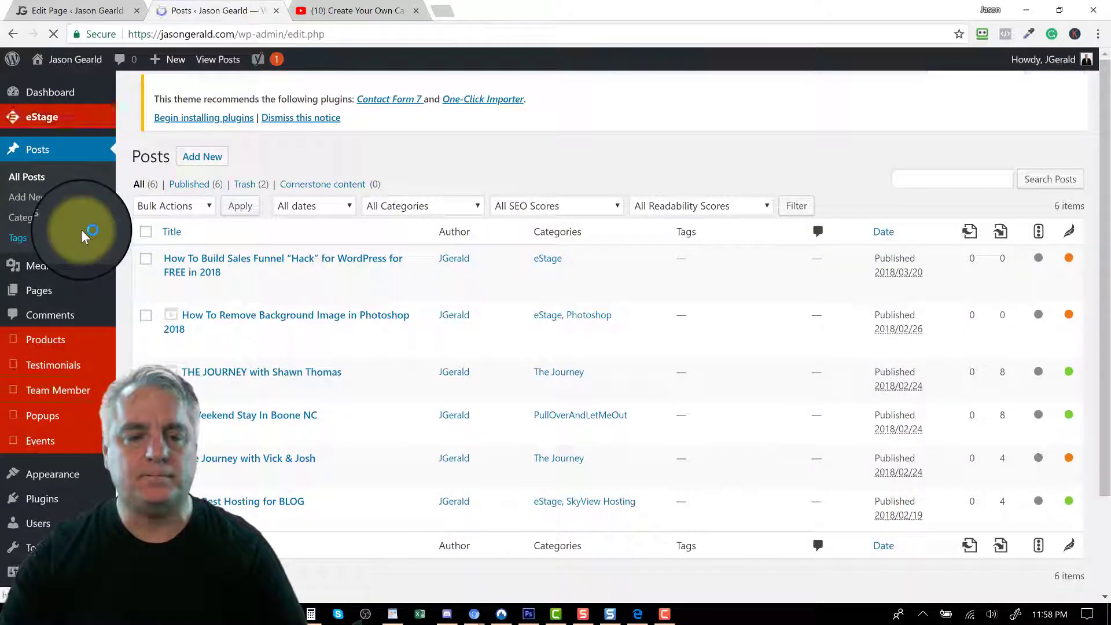
scroll(255, 301, "down", 1)
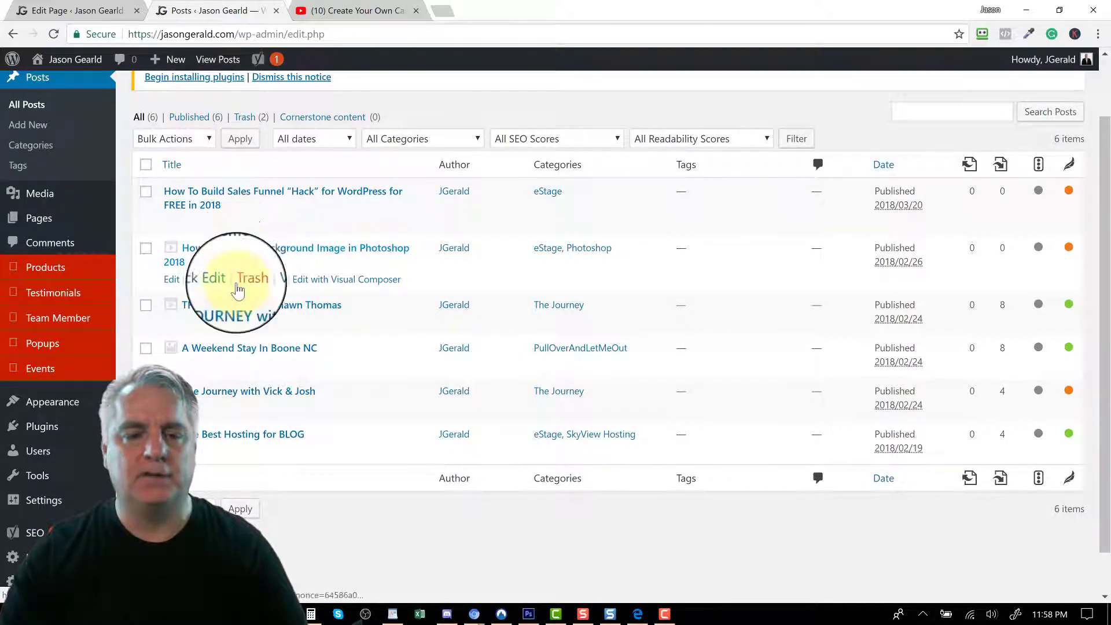
left_click(172, 281)
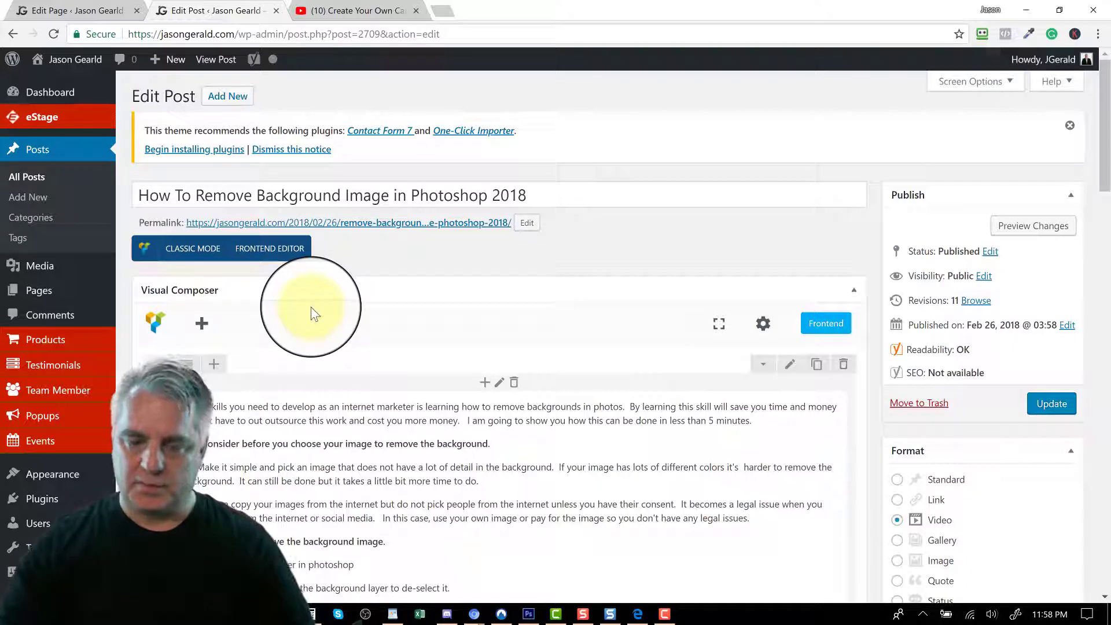
- Add a Text Block element below the last row of the post's content
scroll(503, 298, "down", 8)
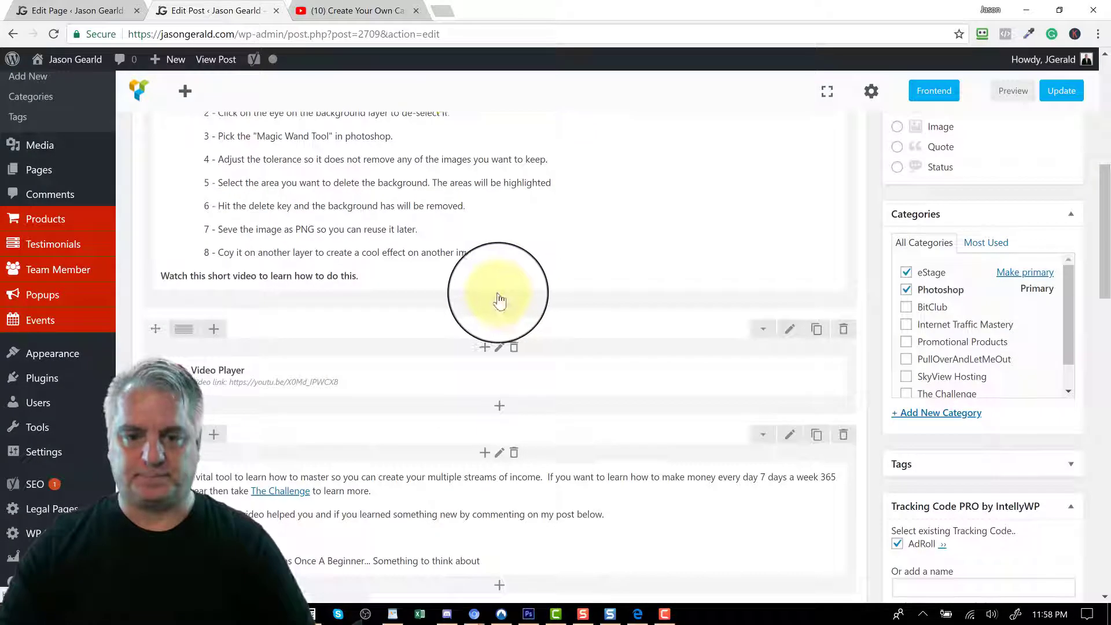
scroll(500, 301, "down", 4)
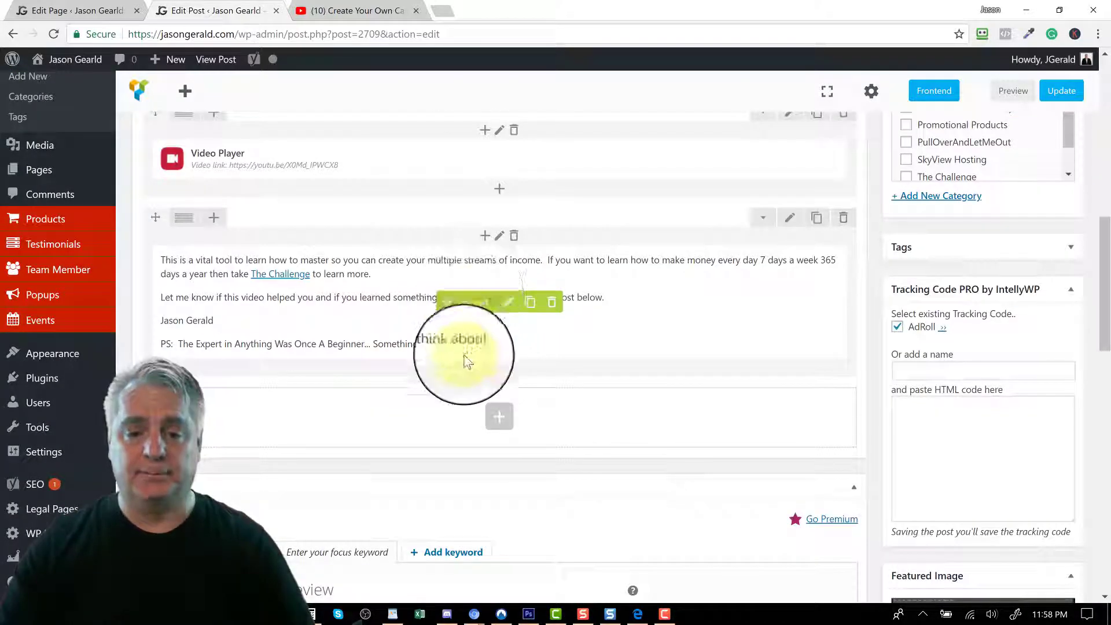
left_click(501, 423)
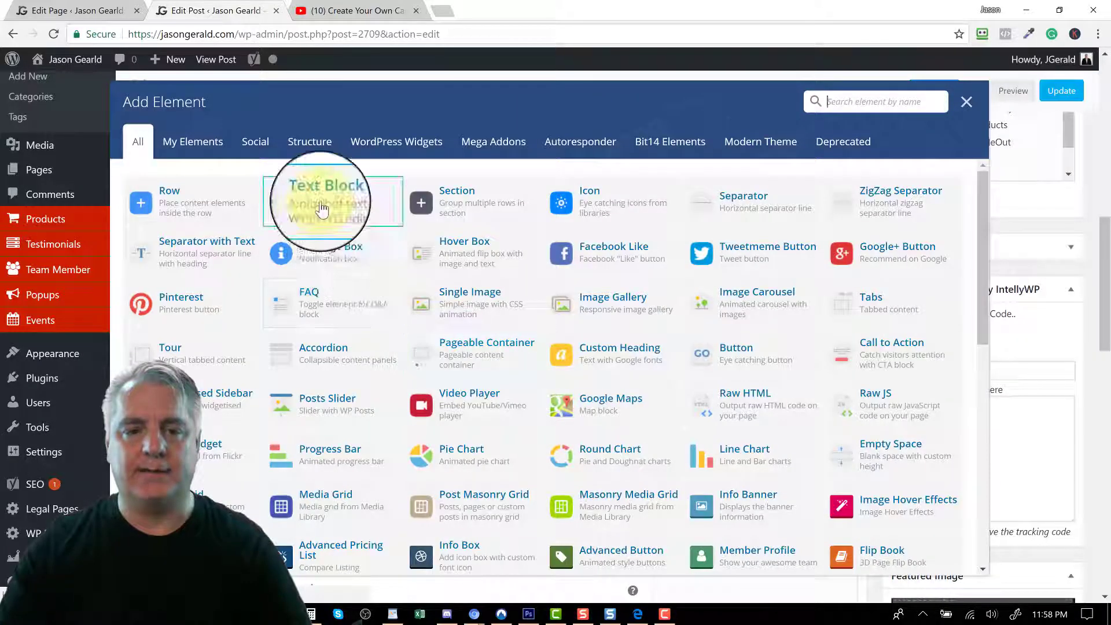
left_click(322, 213)
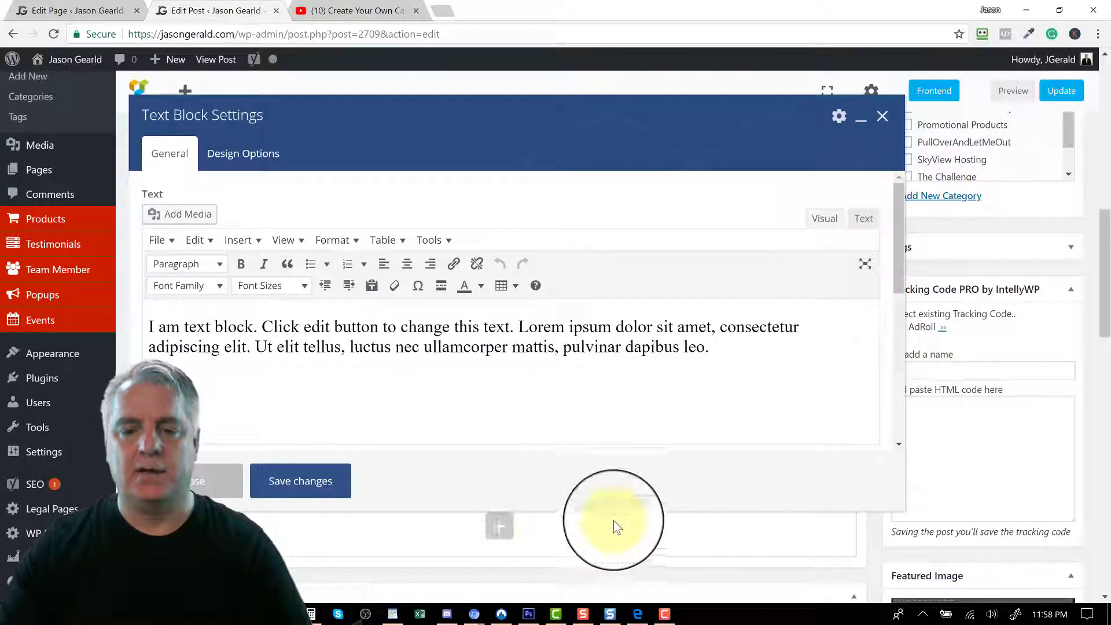
- Paste the copied form script below the placeholder text in the text block's HTML source and save the block
left_click(384, 346)
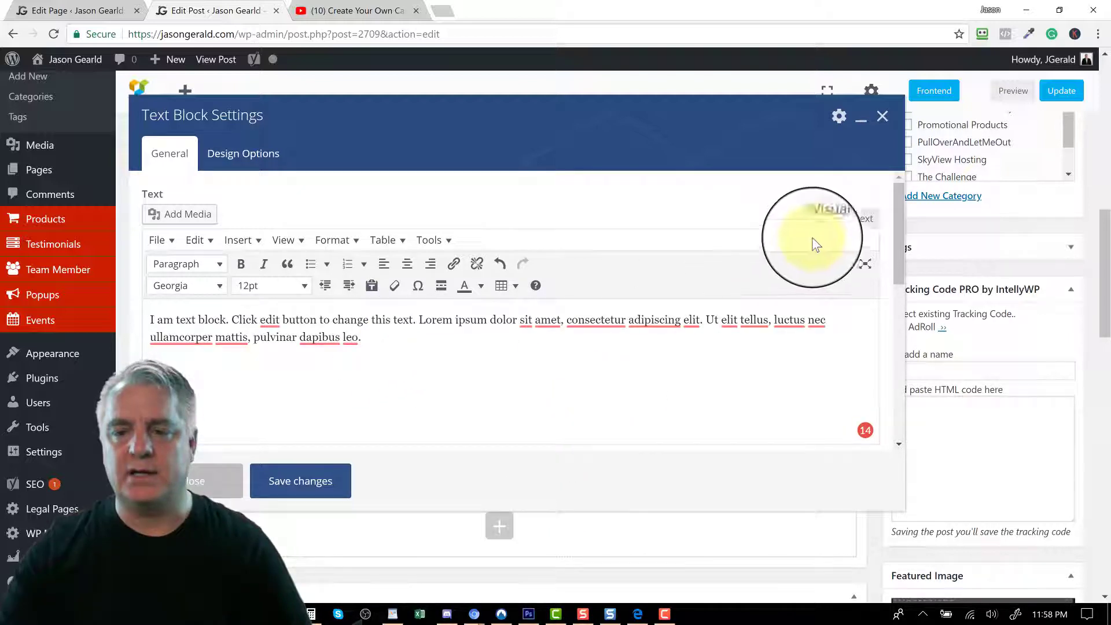
left_click(857, 223)
left_click(185, 375)
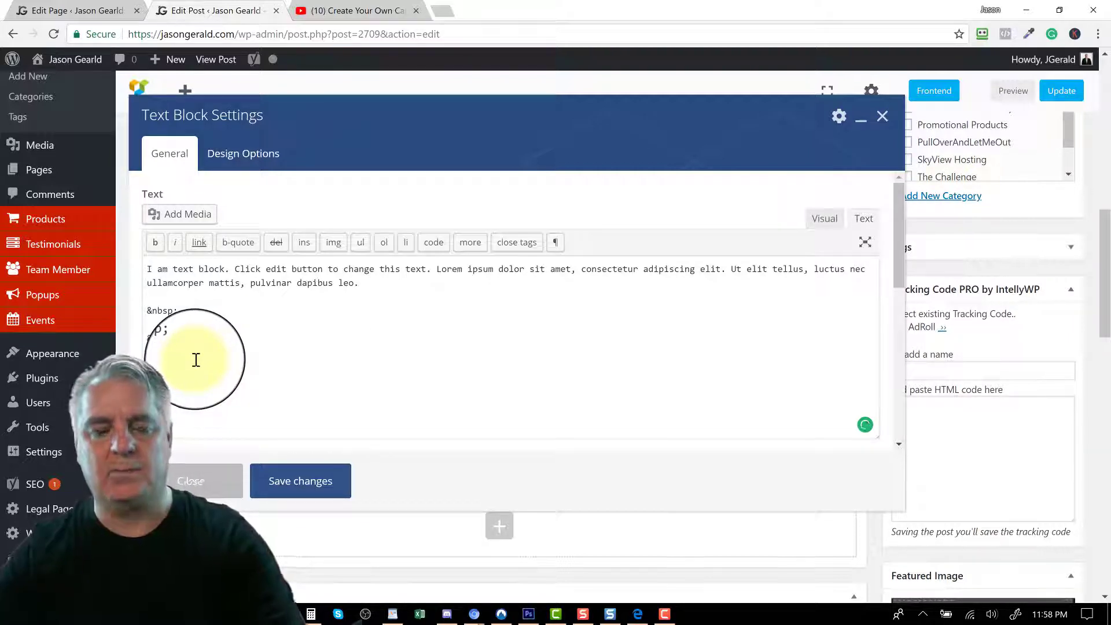
key("ctrl+v")
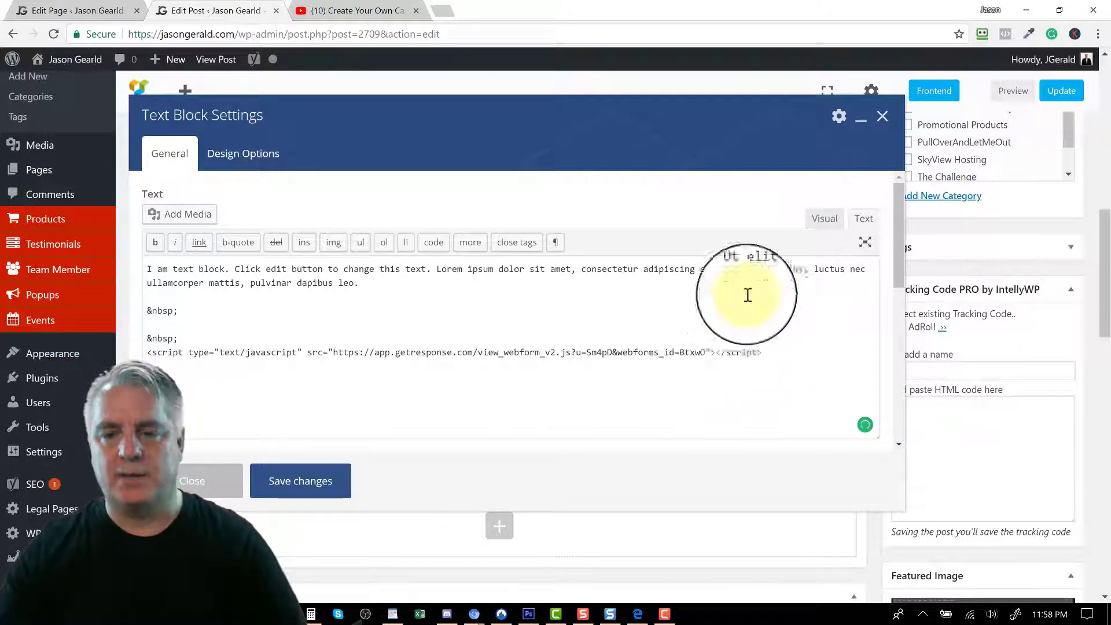
left_click(822, 219)
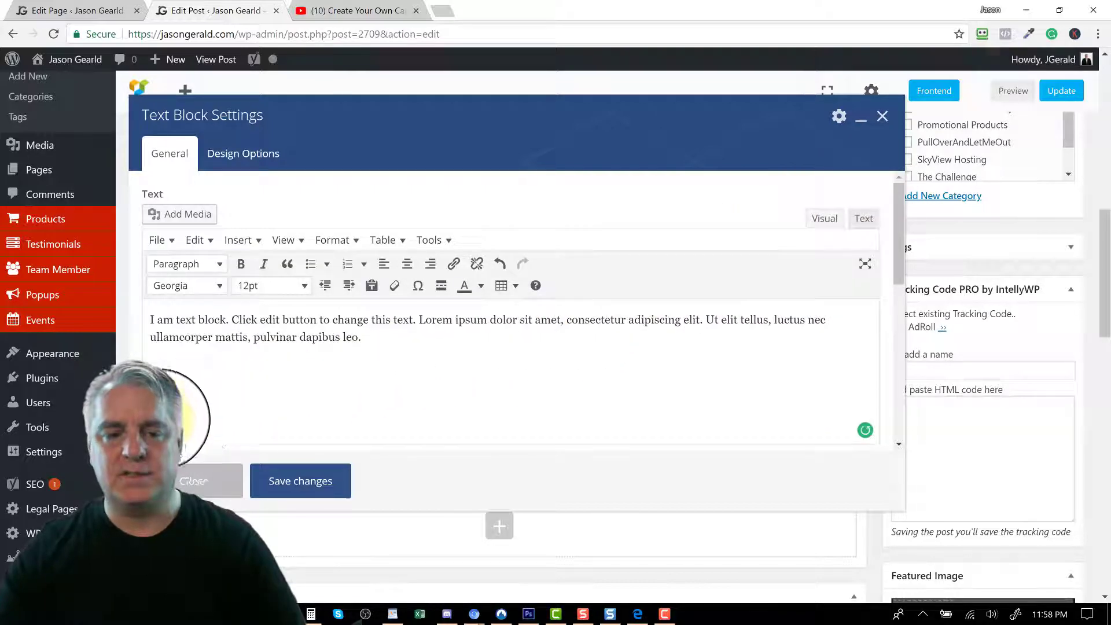
left_click(313, 488)
- Update the post and open its live page in a new browser tab
scroll(452, 405, "down", 3)
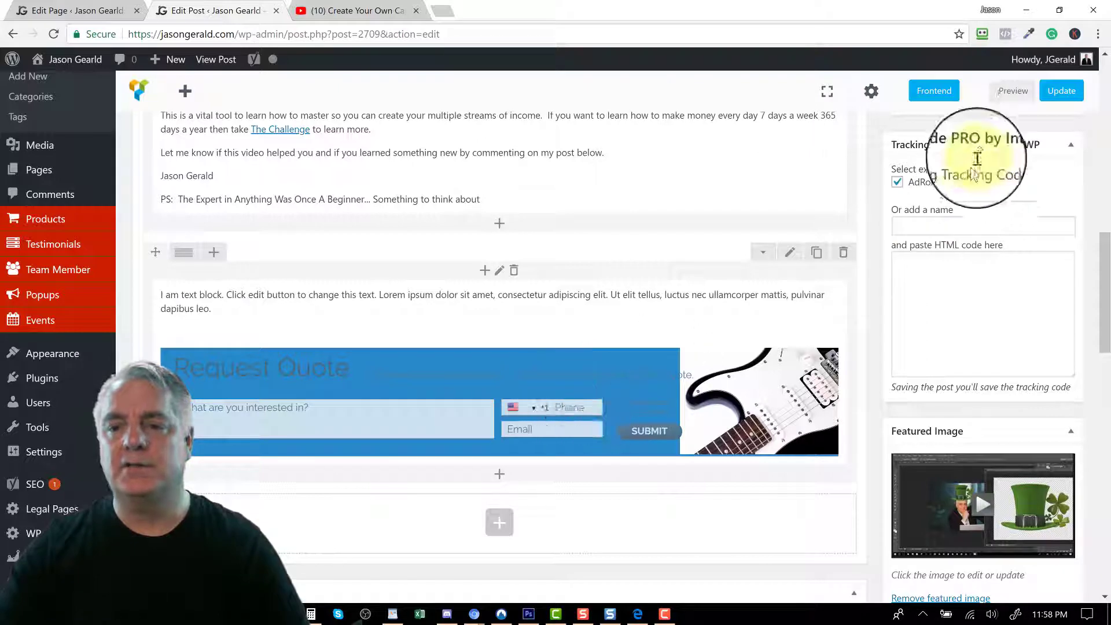
left_click(1060, 95)
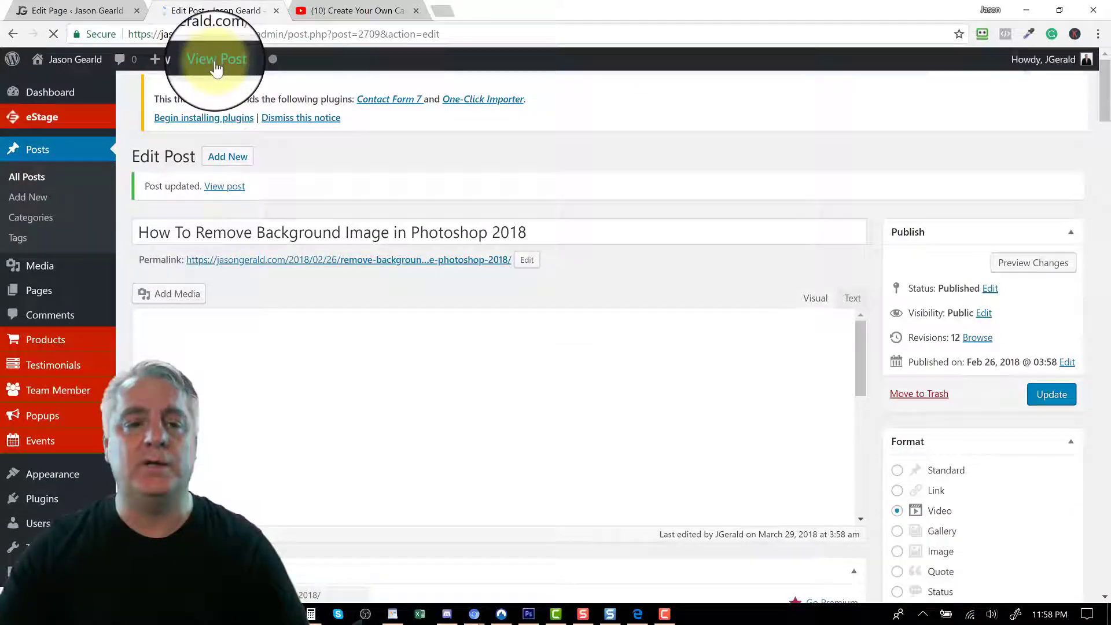
right_click(217, 68)
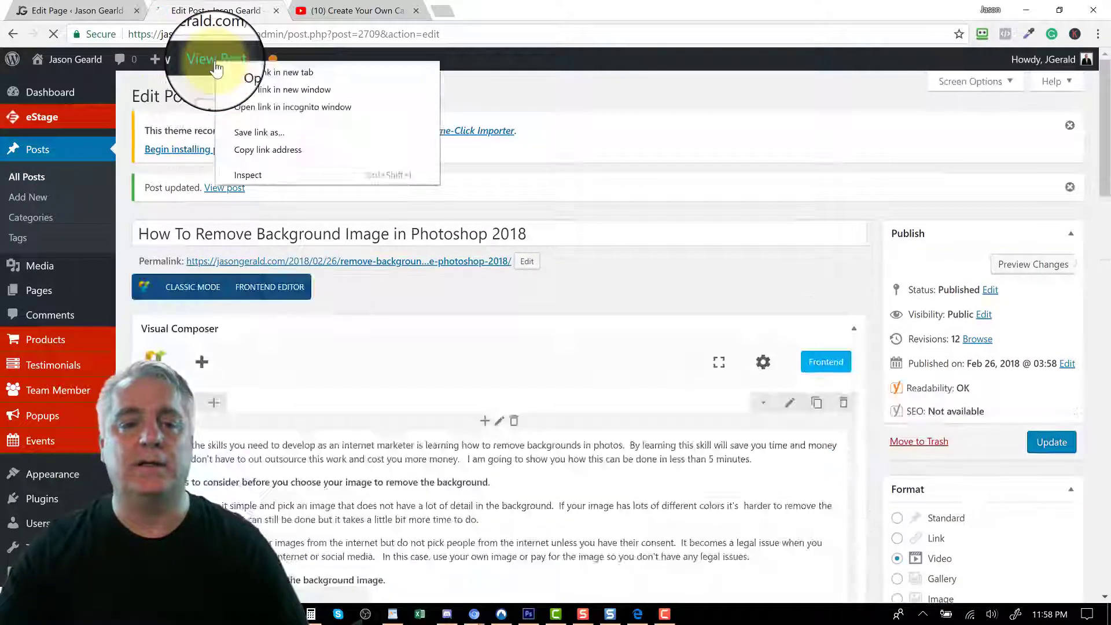
left_click(248, 75)
left_click(323, 13)
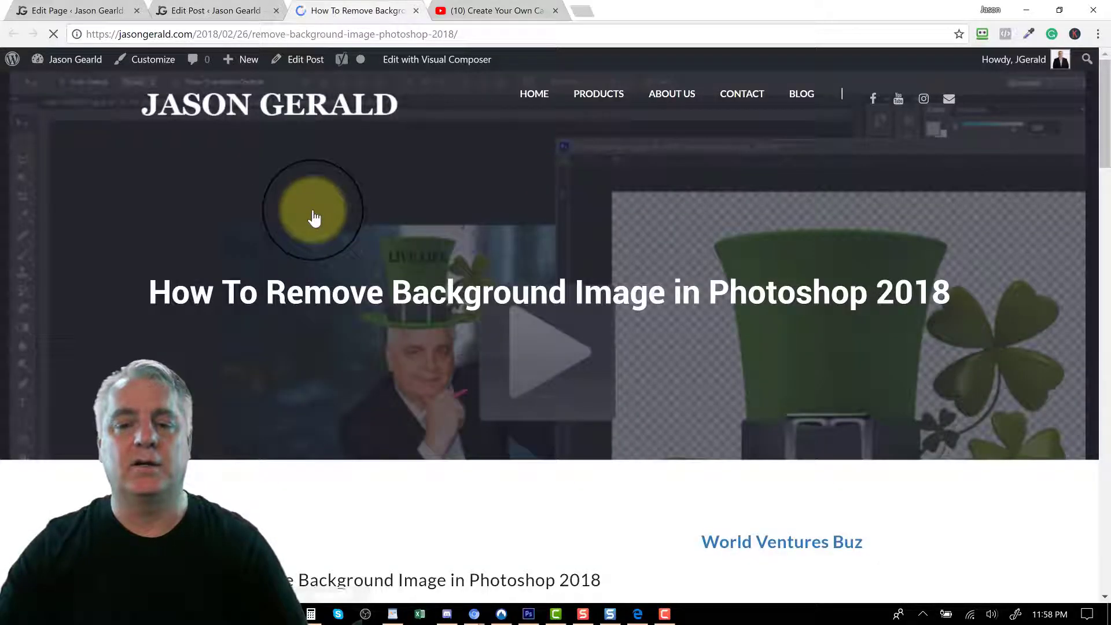
- Examine how the embedded Request Quote form displays below the text block on the live post
scroll(315, 216, "down", 7)
scroll(315, 211, "down", 9)
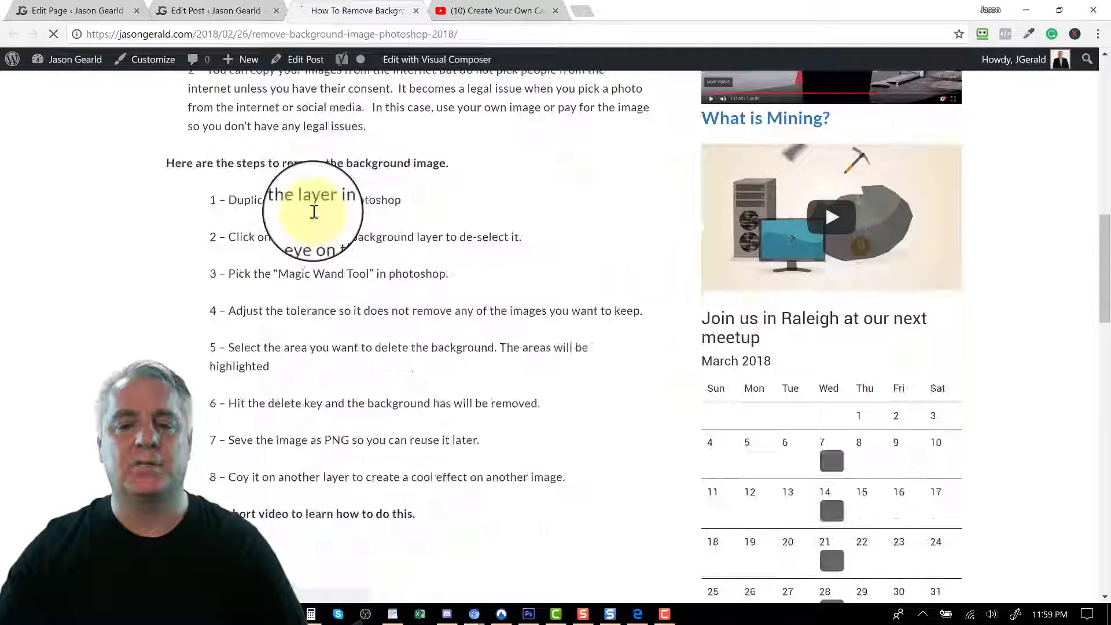
scroll(312, 210, "down", 12)
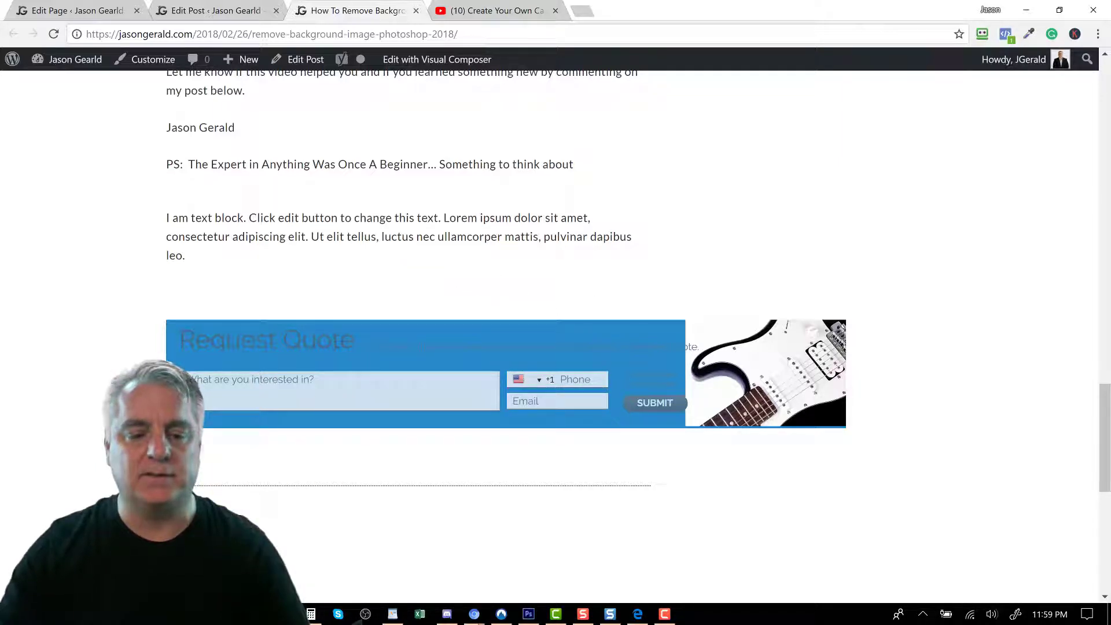
- Switch to the GetResponse form editor and set the form's background colour to #F7F7F7, keeping the guitar image as the background image
left_click(639, 614)
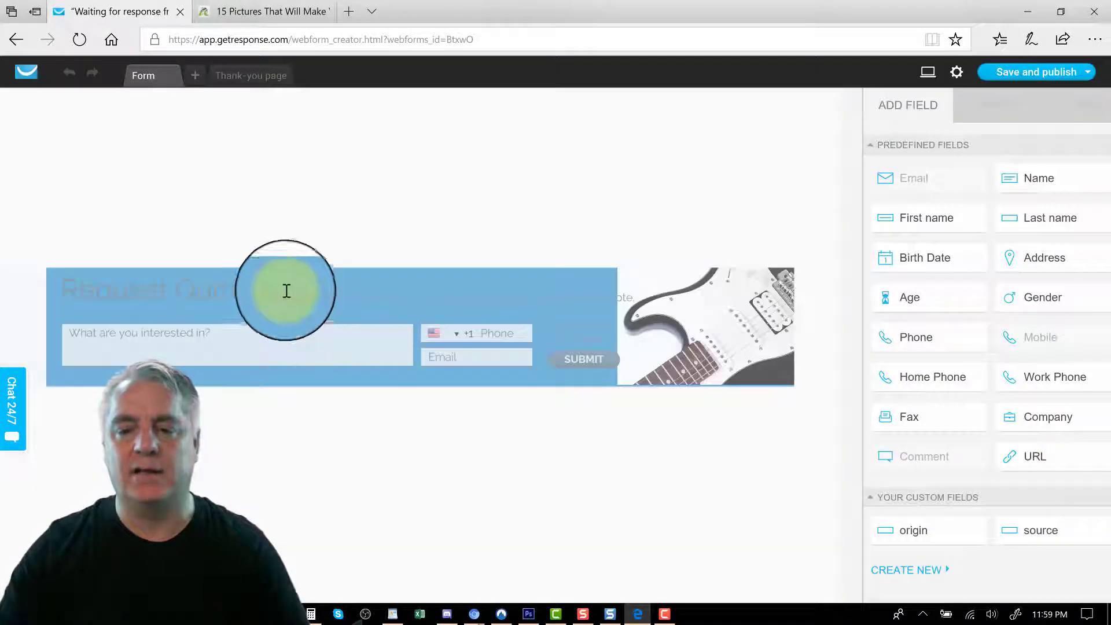
left_click(292, 275)
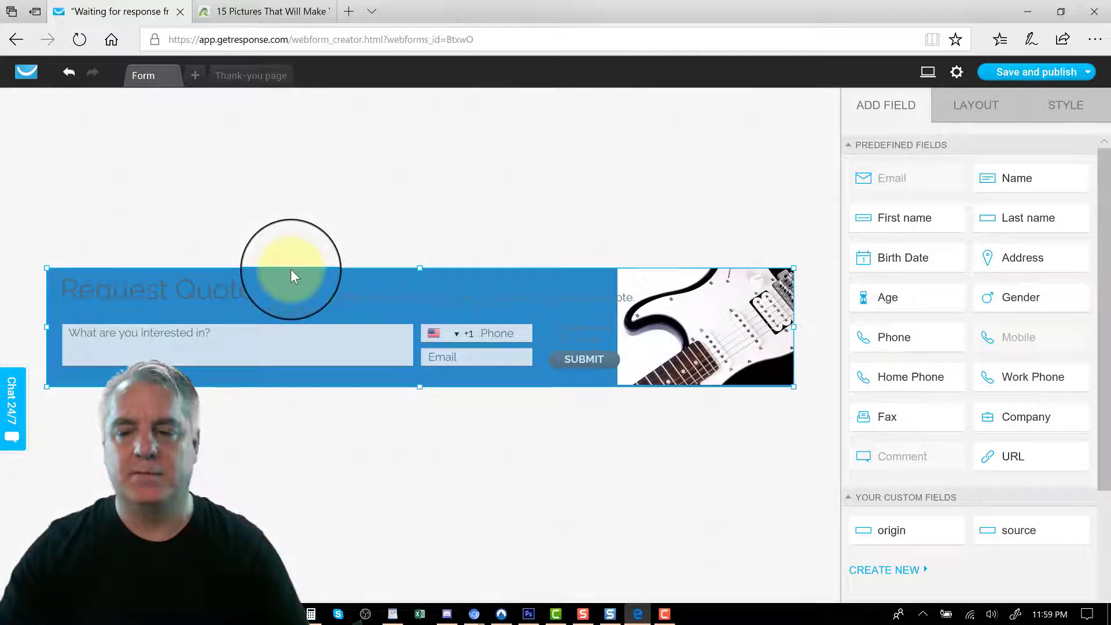
left_click(1039, 106)
left_click(967, 177)
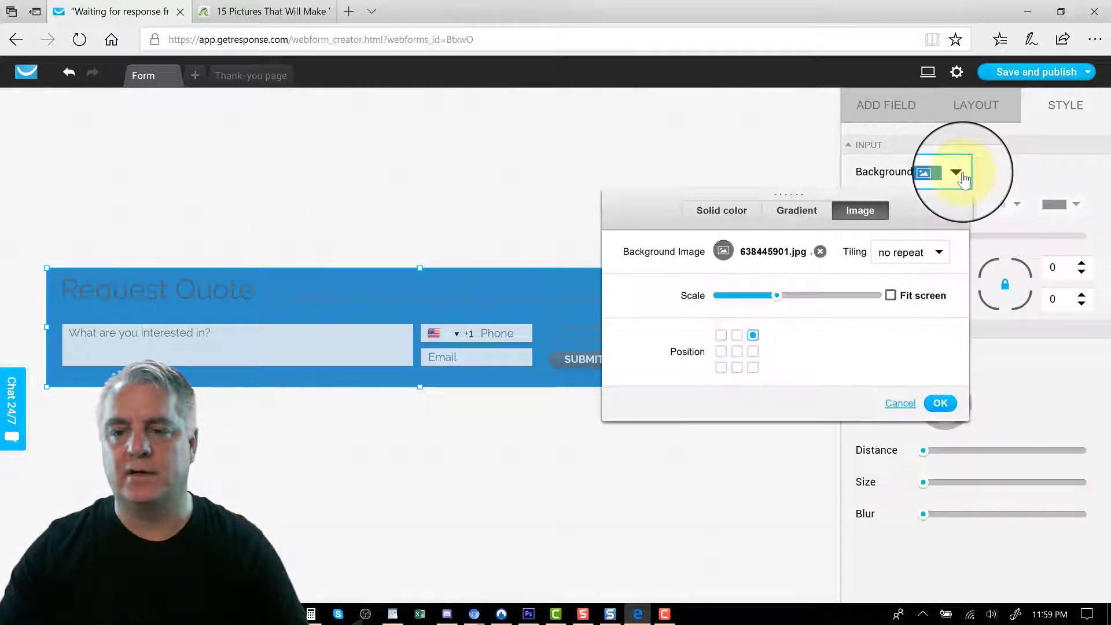
left_click(713, 211)
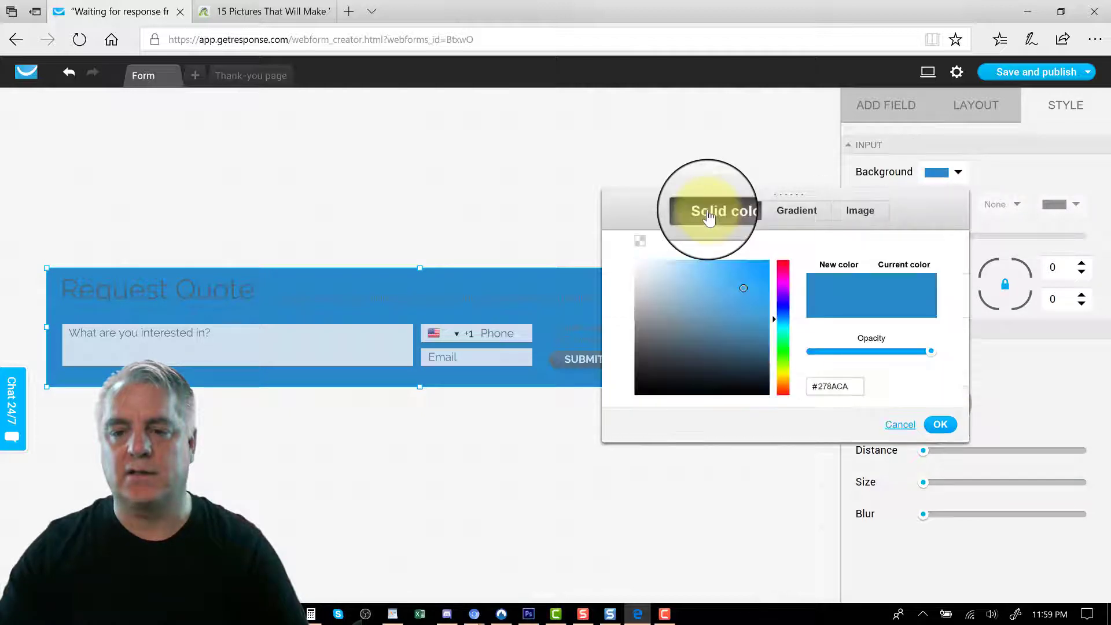
left_click(640, 240)
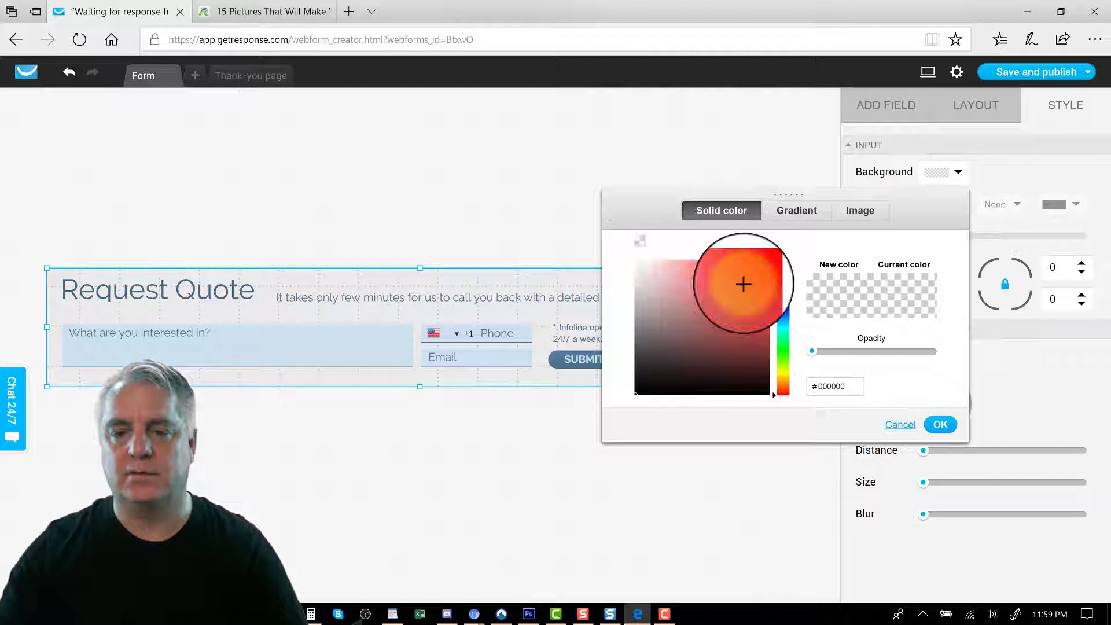
left_click(633, 263)
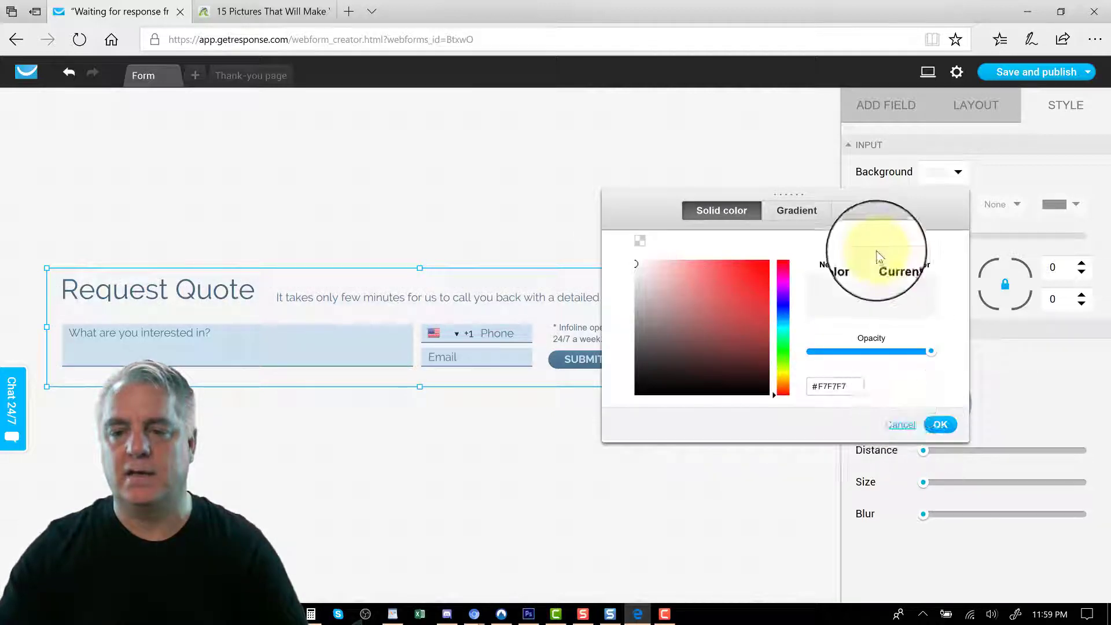
left_click(862, 215)
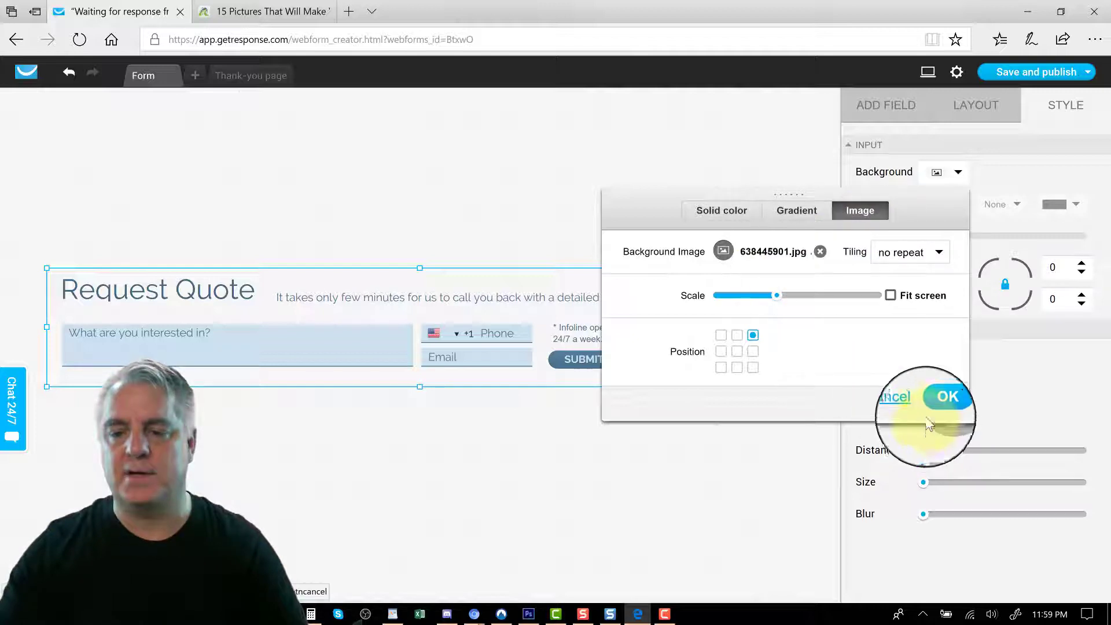
left_click(940, 403)
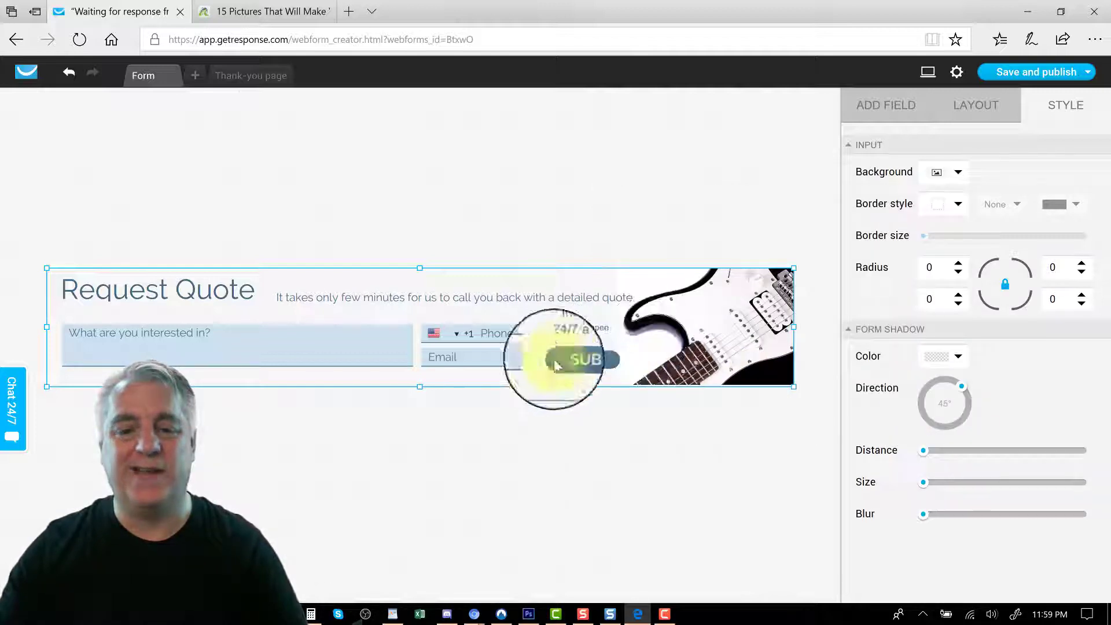
- Save the recoloured form and reload the live blog post in the other browser
left_click(1006, 70)
left_click(1001, 96)
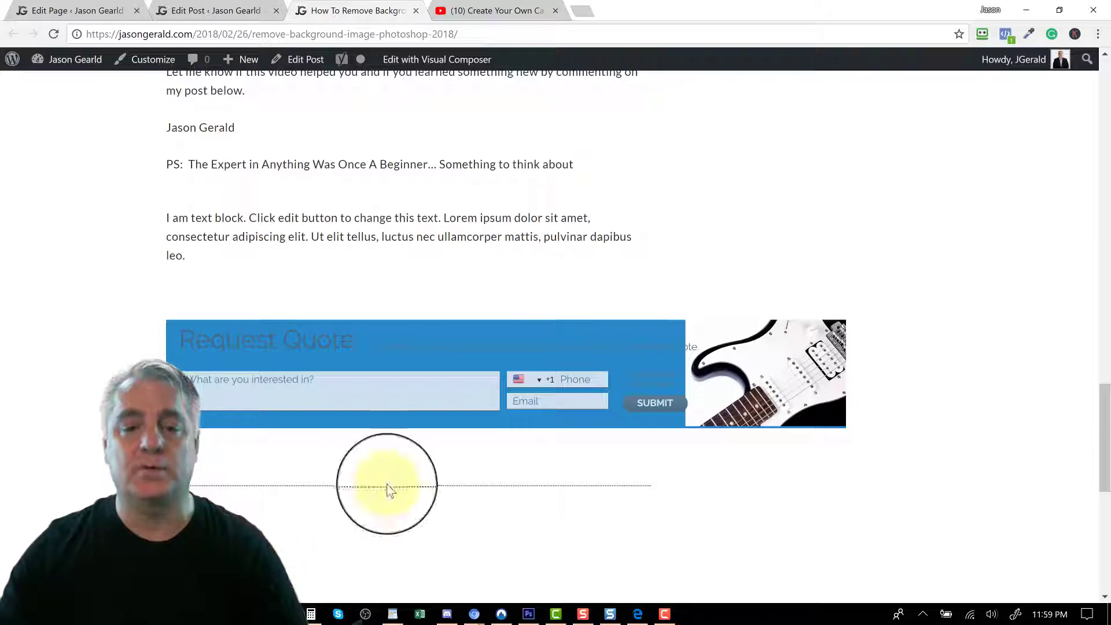
left_click(53, 35)
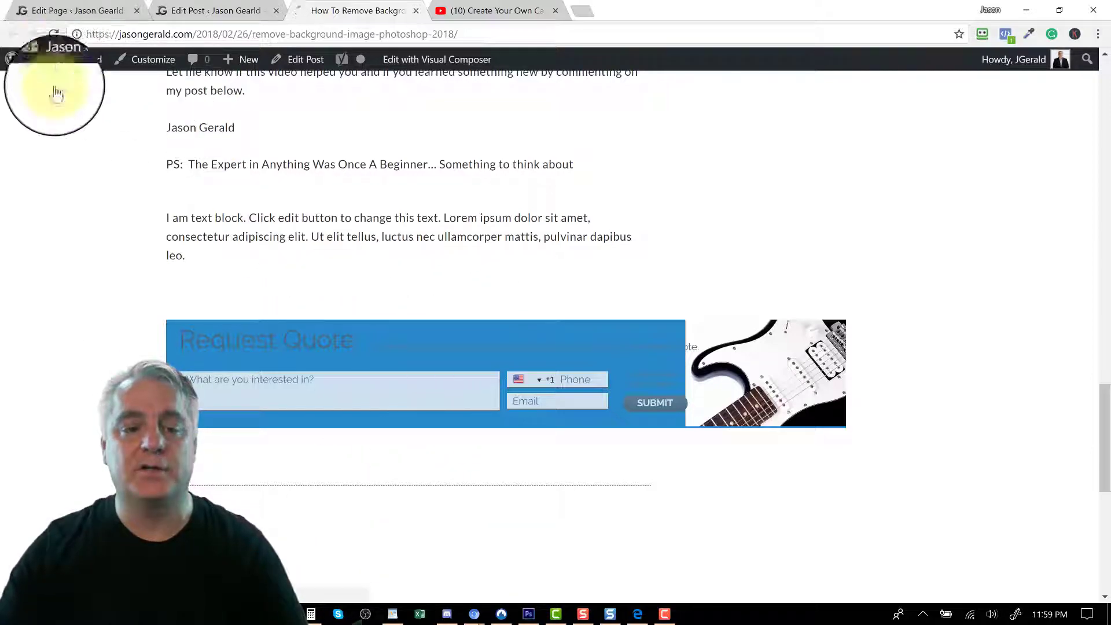